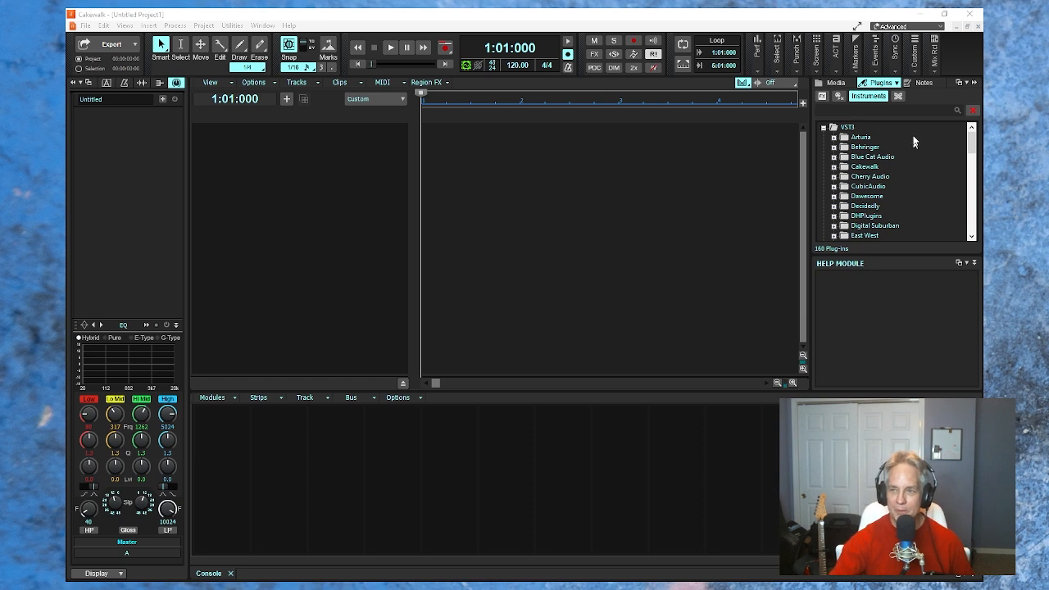
# Collapse the Help Module below the plug-in browser.
pyautogui.moveTo(656, 241)
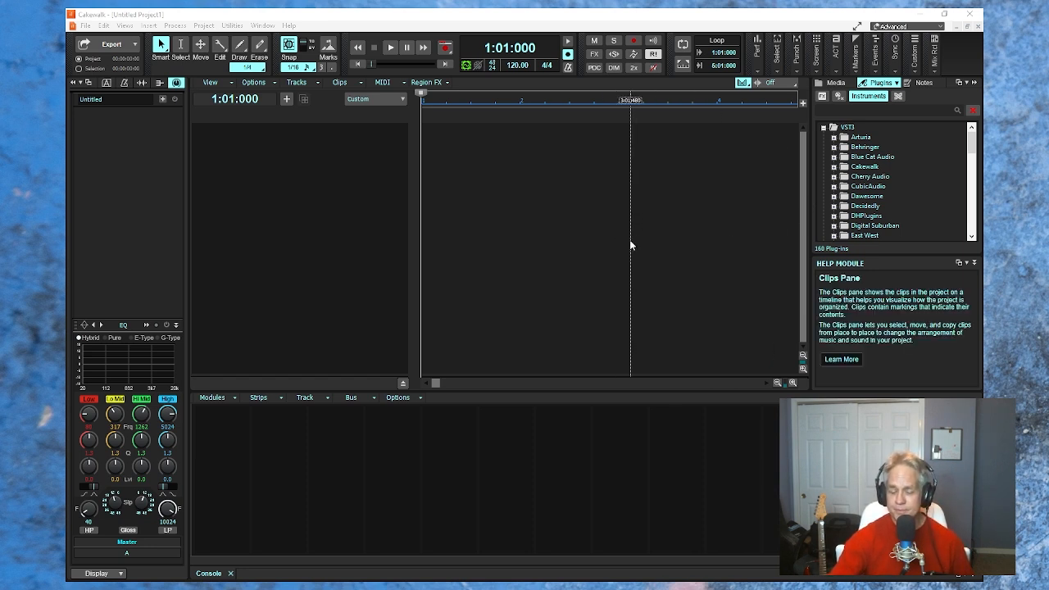
pyautogui.click(588, 20)
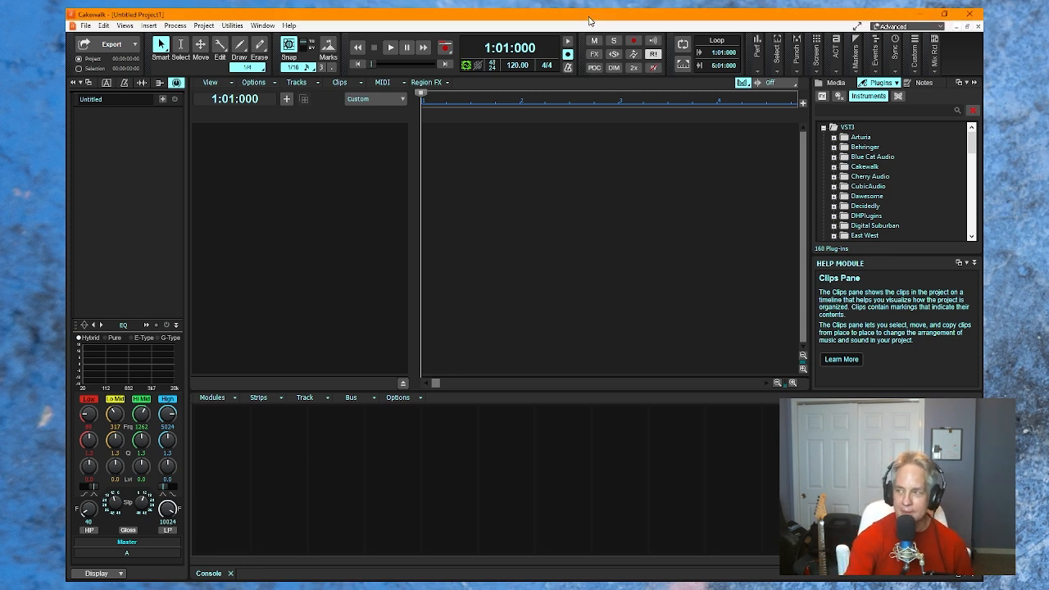
pyautogui.press('y')
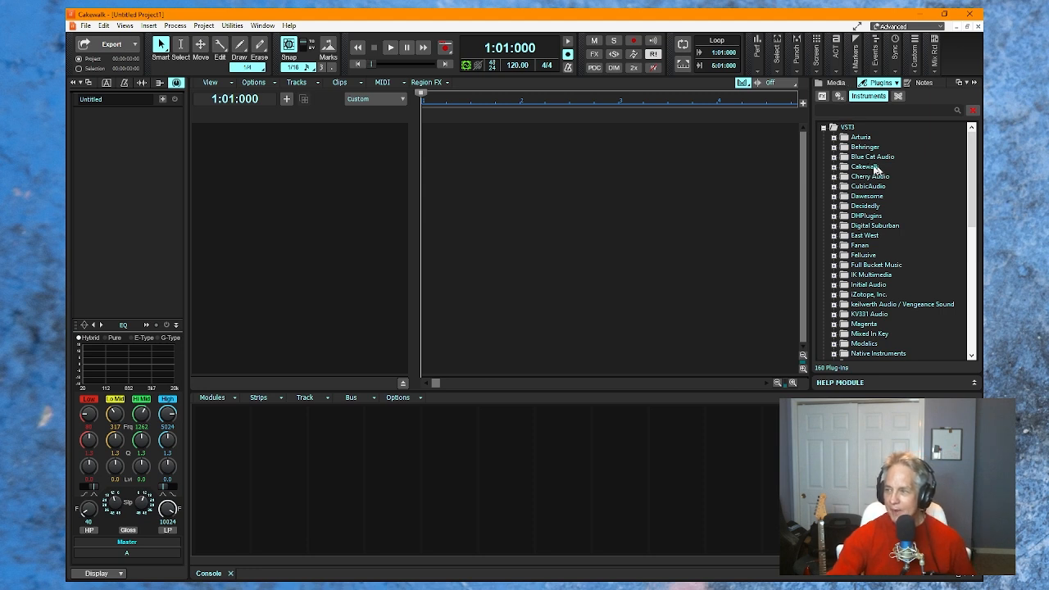
# Insert Arturia's Analog Lab V with a MIDI source, synth track folder and first synth audio output, and reposition its window.
pyautogui.click(835, 141)
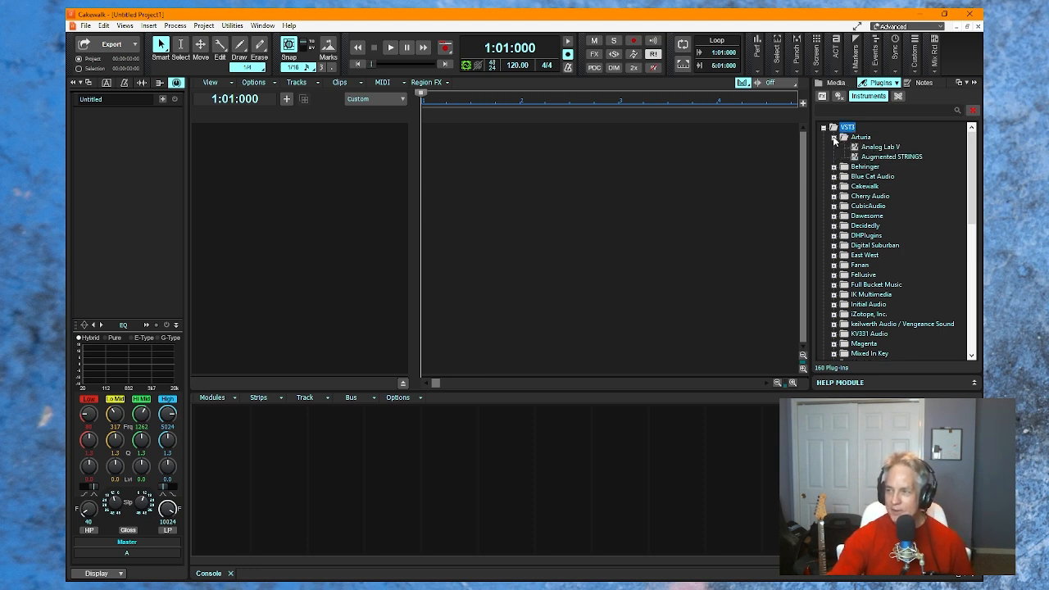
pyautogui.doubleClick(898, 148)
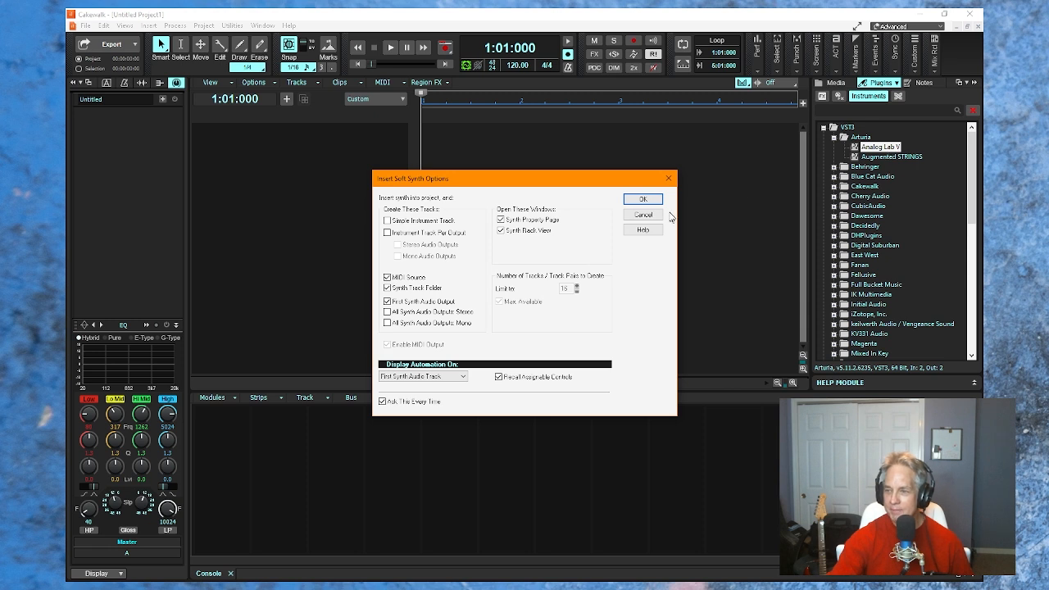
pyautogui.click(644, 200)
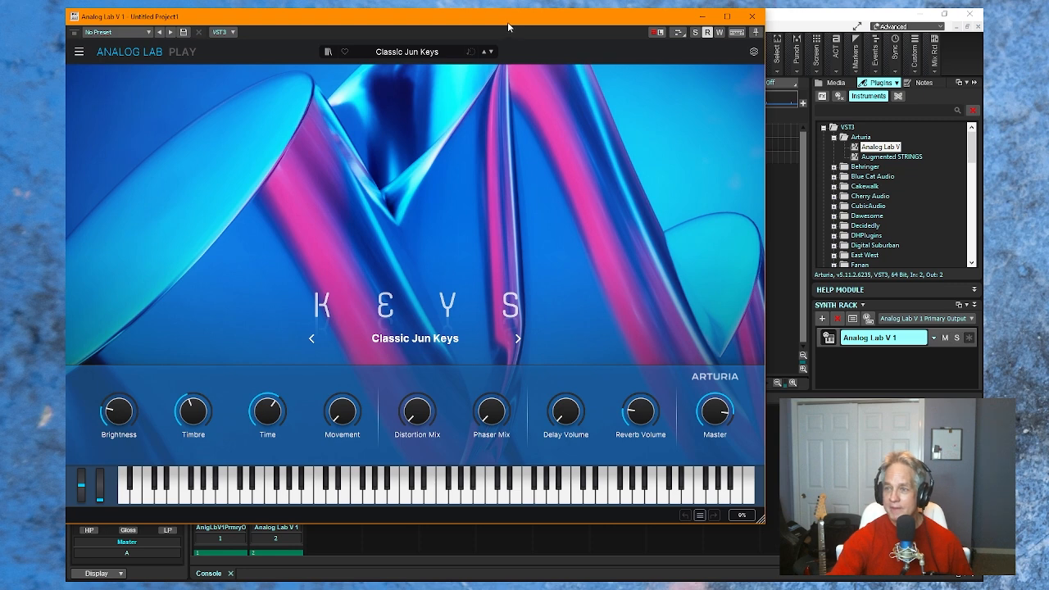
pyautogui.moveTo(507, 21); pyautogui.dragTo(563, 35)
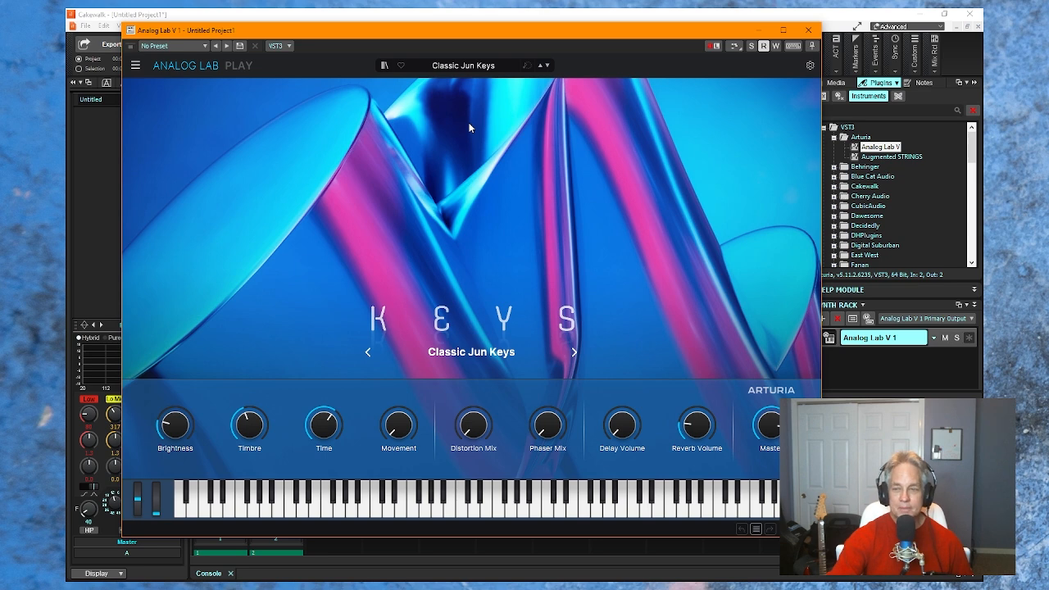
# Look through Analog Lab's full preset list and its instrument categories, from Brass & Winds to Vocal.
pyautogui.click(466, 66)
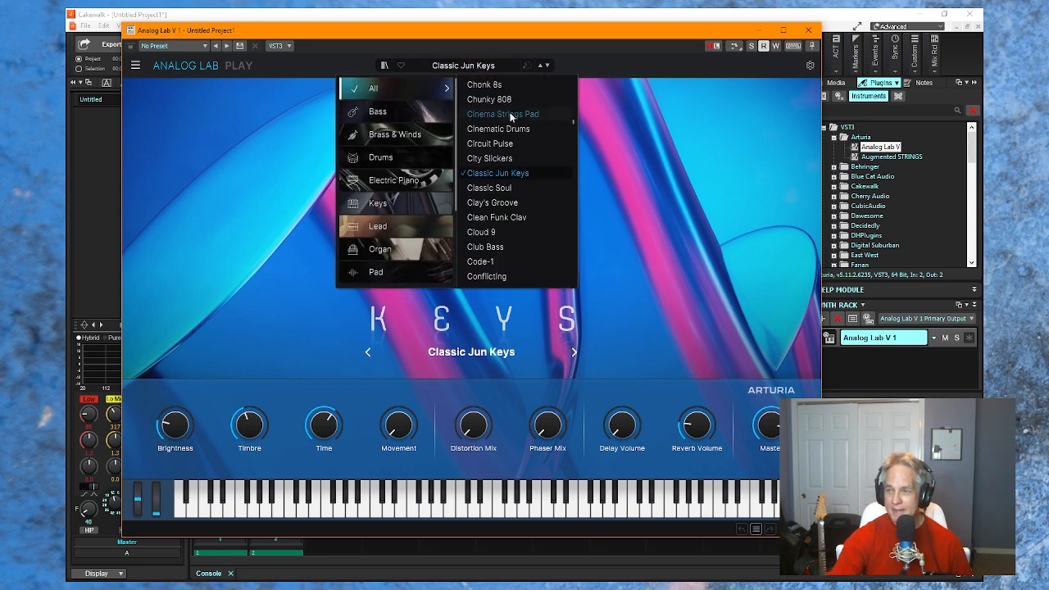
pyautogui.scroll(-3, 505, 89)
pyautogui.scroll(-8, 508, 95)
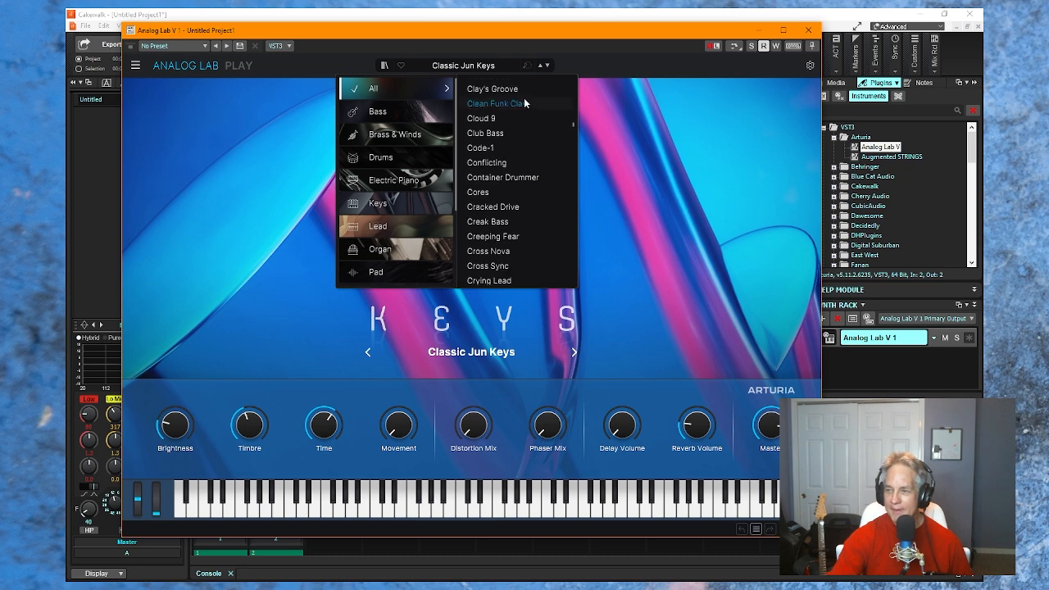
pyautogui.scroll(-8, 515, 97)
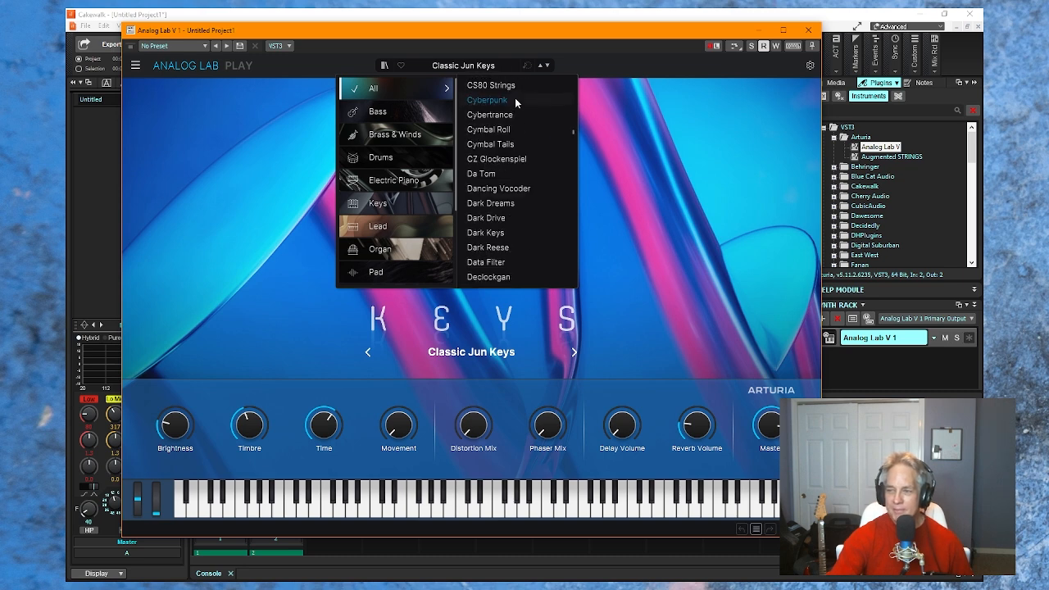
pyautogui.scroll(-8, 526, 129)
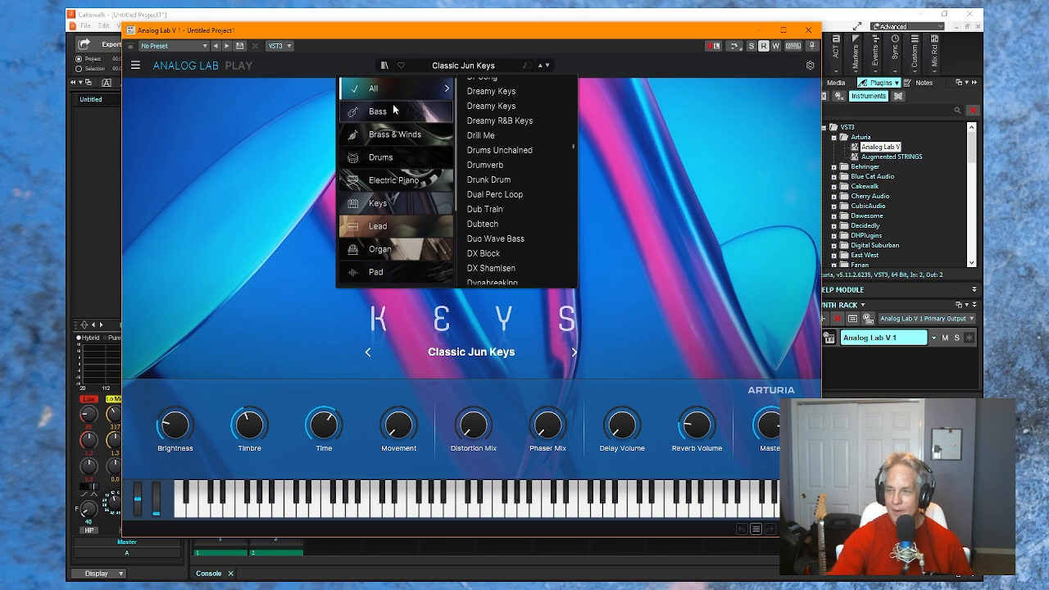
pyautogui.click(390, 134)
pyautogui.click(392, 157)
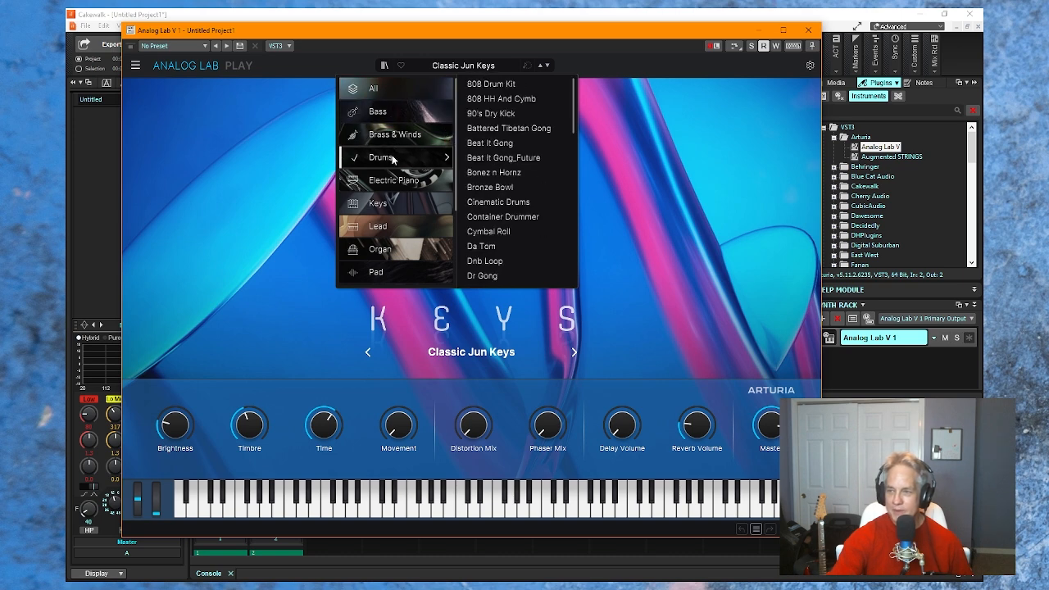
pyautogui.click(402, 179)
pyautogui.click(403, 204)
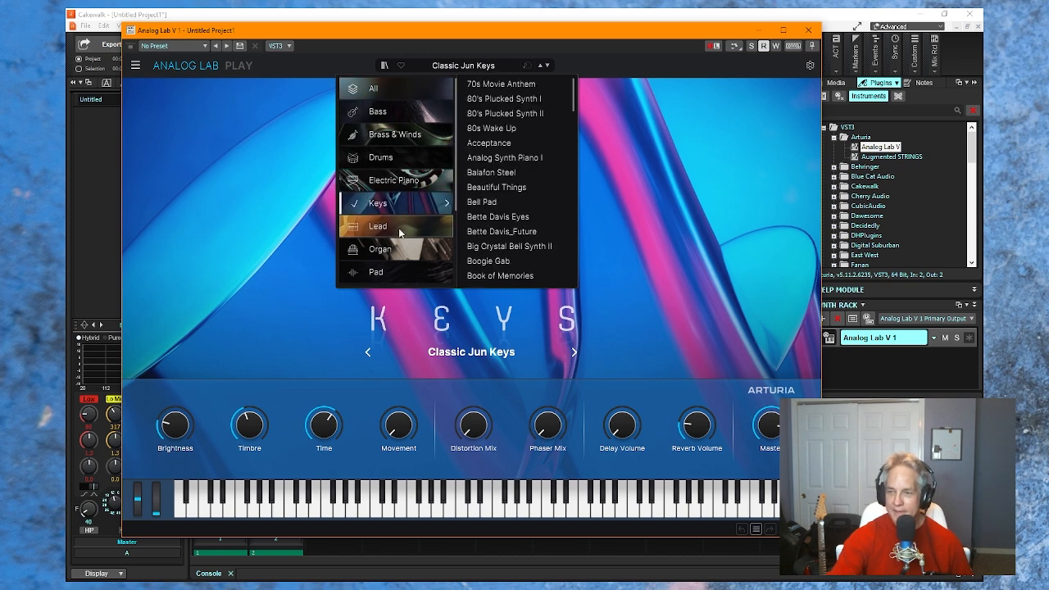
pyautogui.click(399, 227)
pyautogui.click(395, 250)
pyautogui.click(391, 271)
pyautogui.scroll(-1, 391, 268)
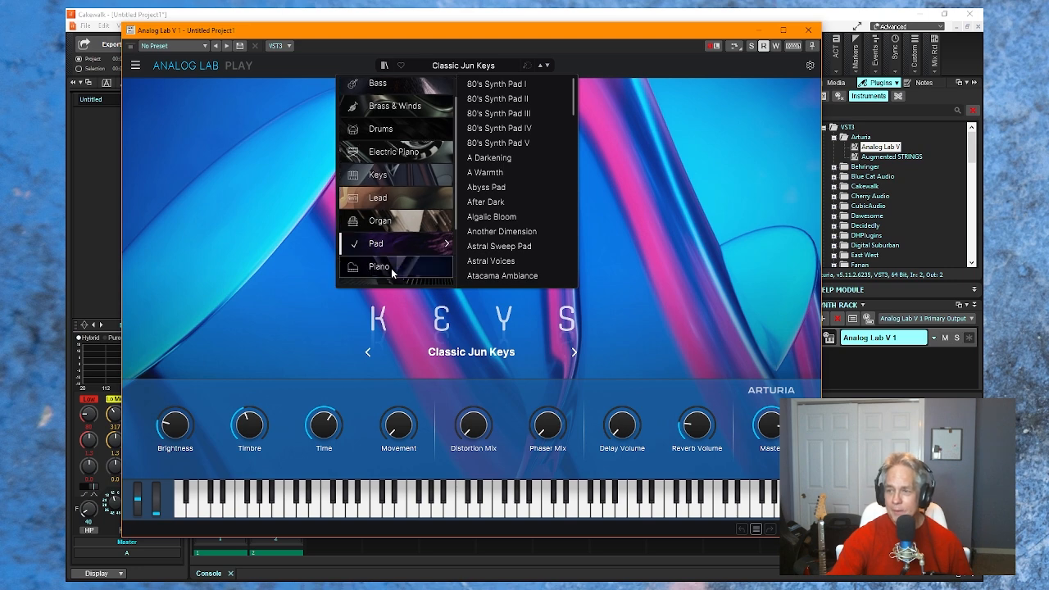
pyautogui.scroll(-2, 402, 237)
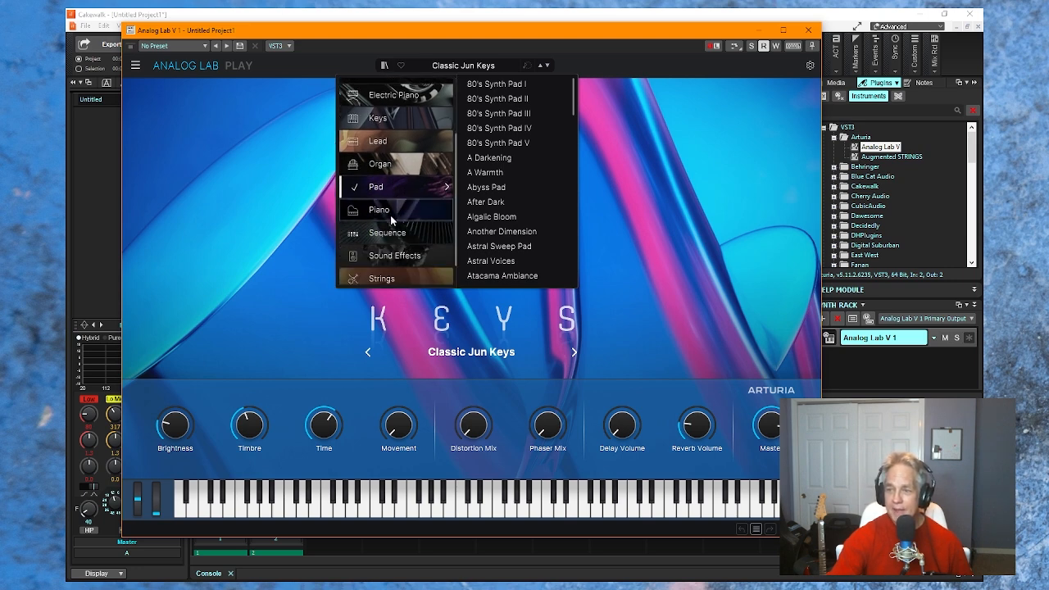
pyautogui.click(390, 215)
pyautogui.click(391, 233)
pyautogui.click(391, 256)
pyautogui.scroll(-1, 388, 256)
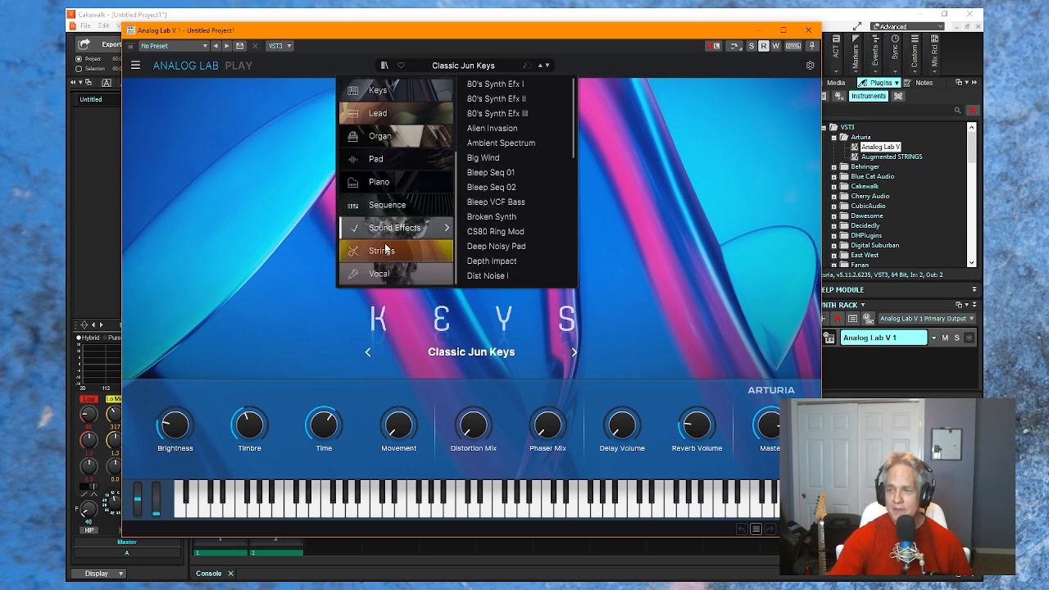
pyautogui.click(388, 254)
pyautogui.click(384, 276)
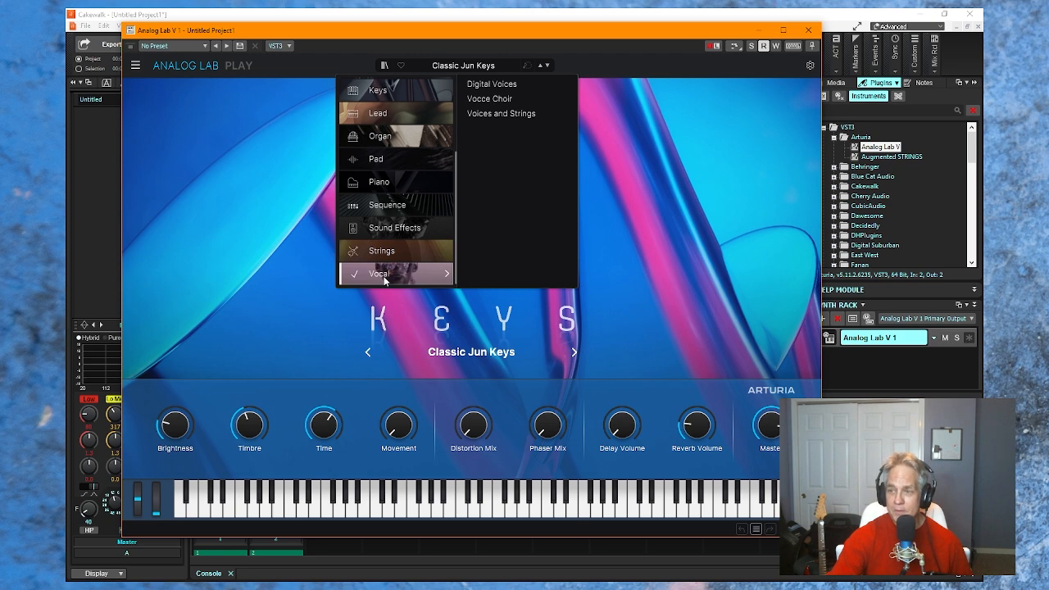
pyautogui.scroll(4, 378, 261)
pyautogui.scroll(-1, 378, 260)
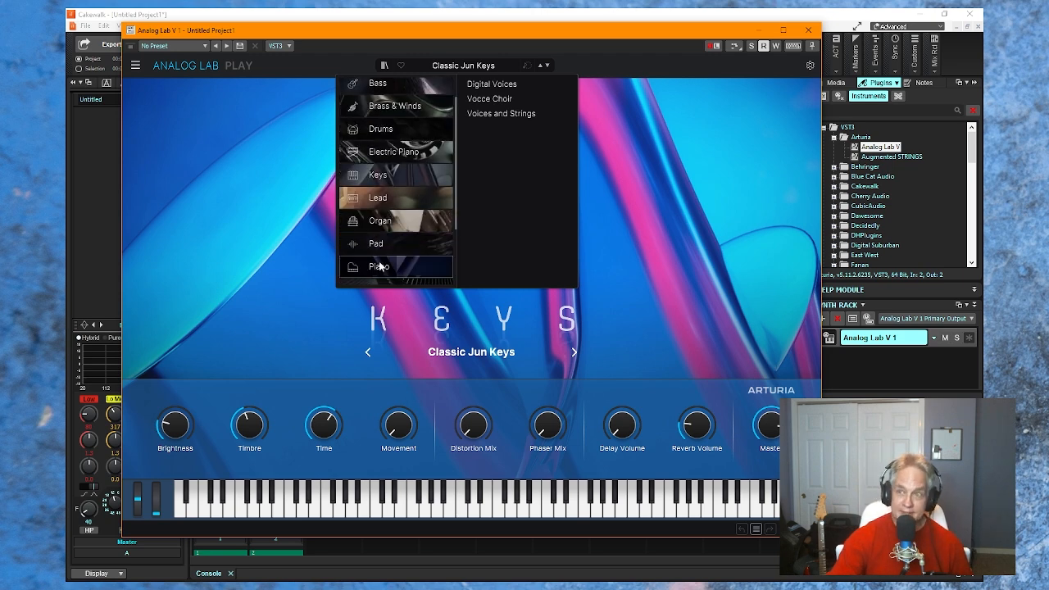
pyautogui.scroll(1, 379, 261)
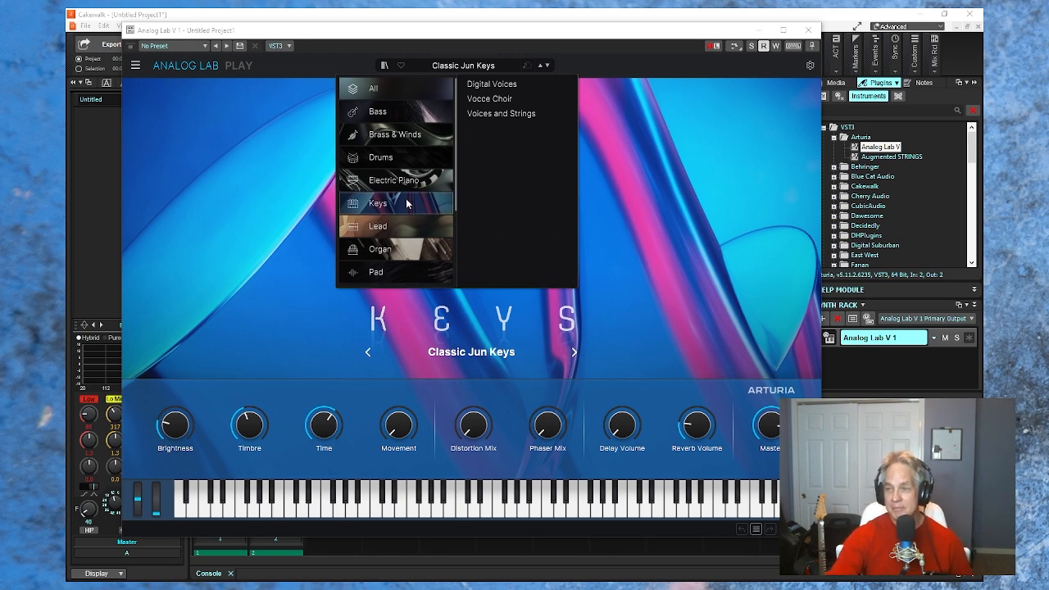
# Browse the Drums category in Analog Lab, try the Shiny Bell preset, and load 808 Drum Kit.
pyautogui.click(386, 159)
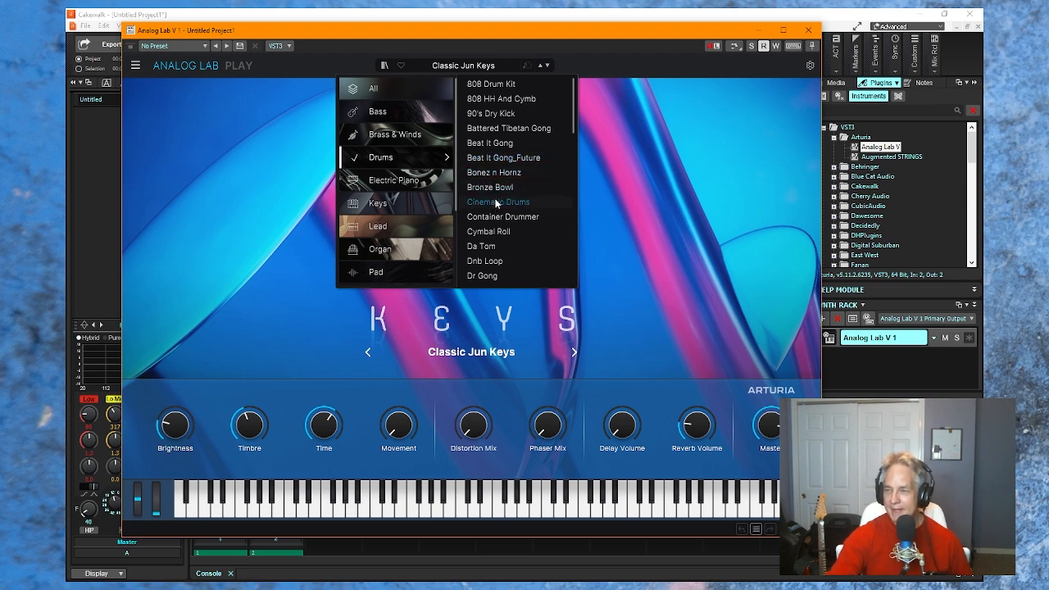
pyautogui.scroll(-10, 511, 222)
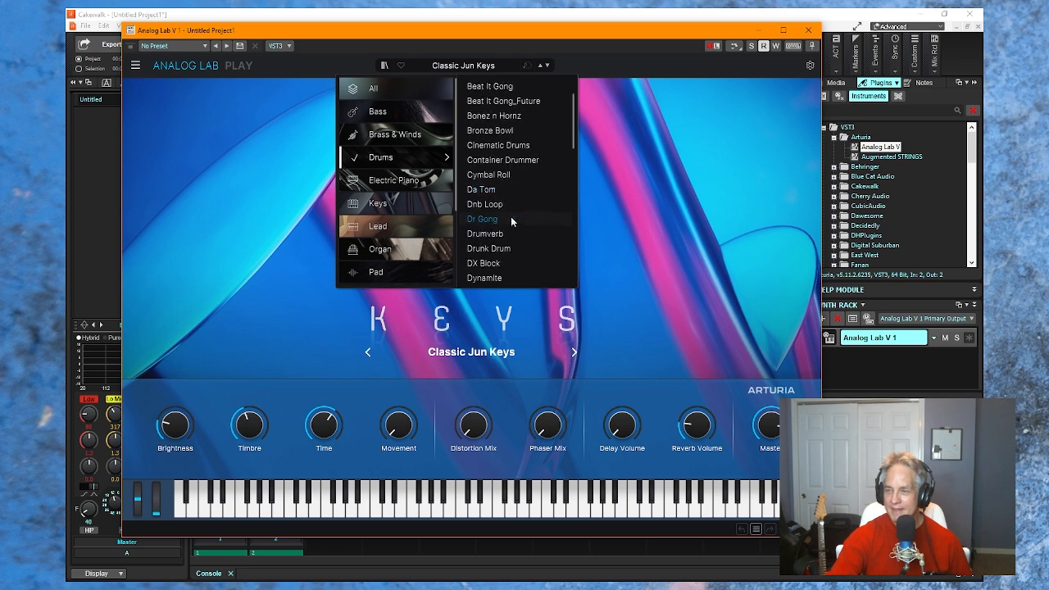
pyautogui.scroll(-4, 512, 220)
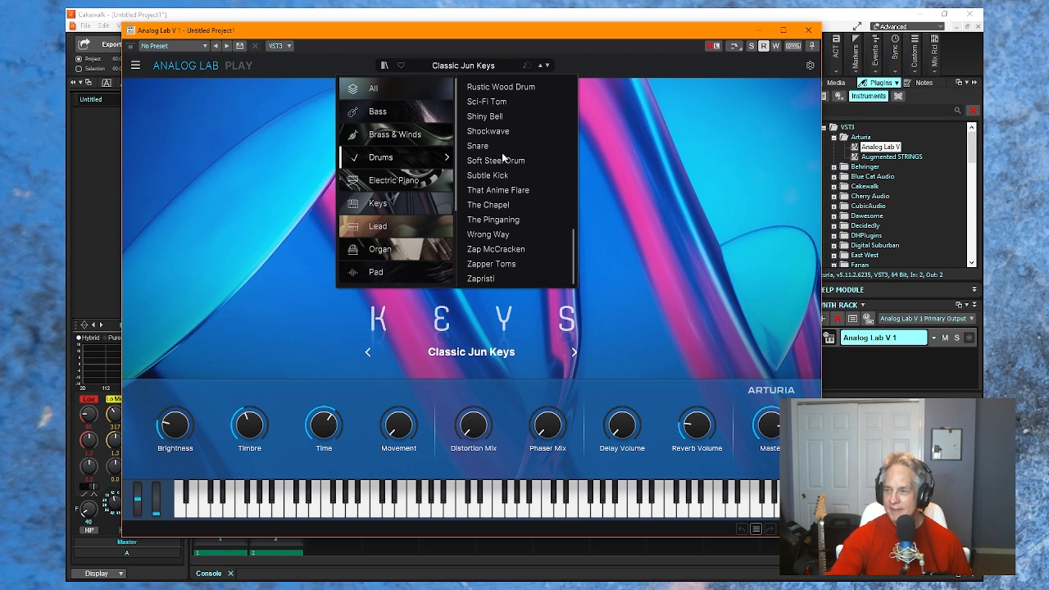
pyautogui.click(498, 118)
pyautogui.scroll(10, 498, 116)
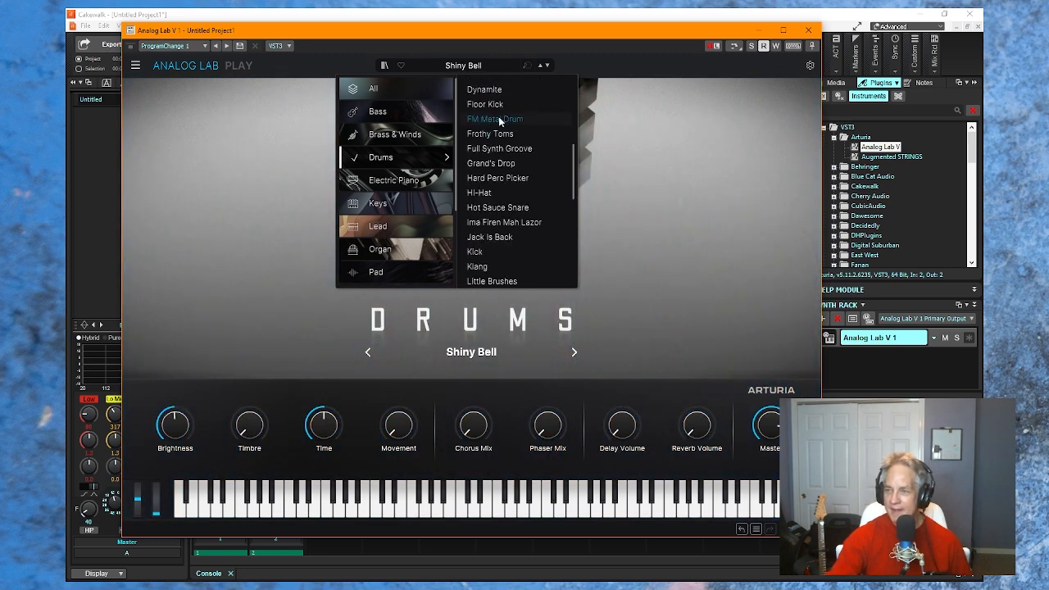
pyautogui.scroll(3, 496, 115)
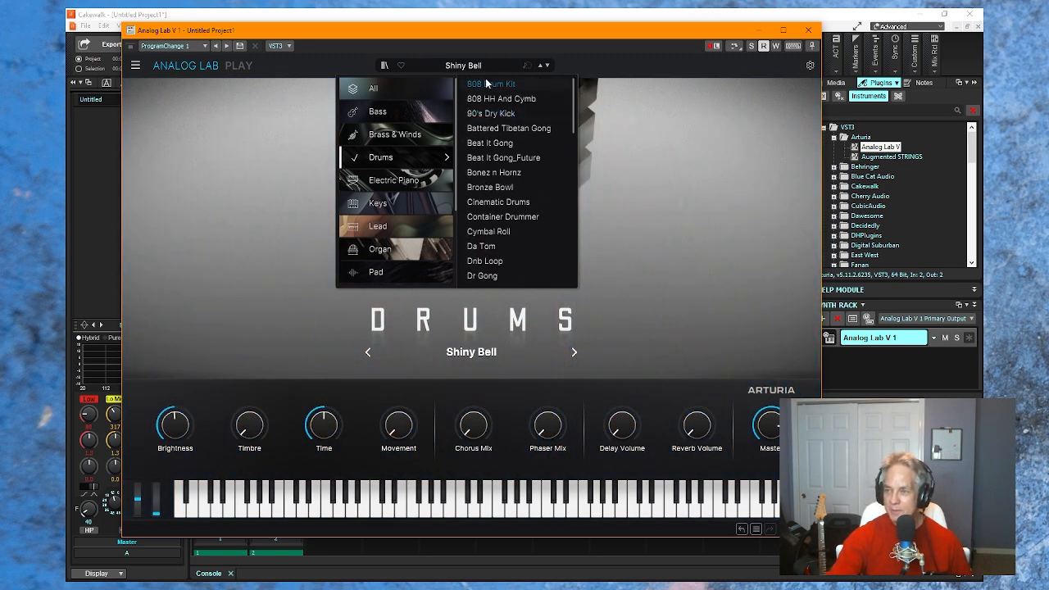
pyautogui.click(490, 84)
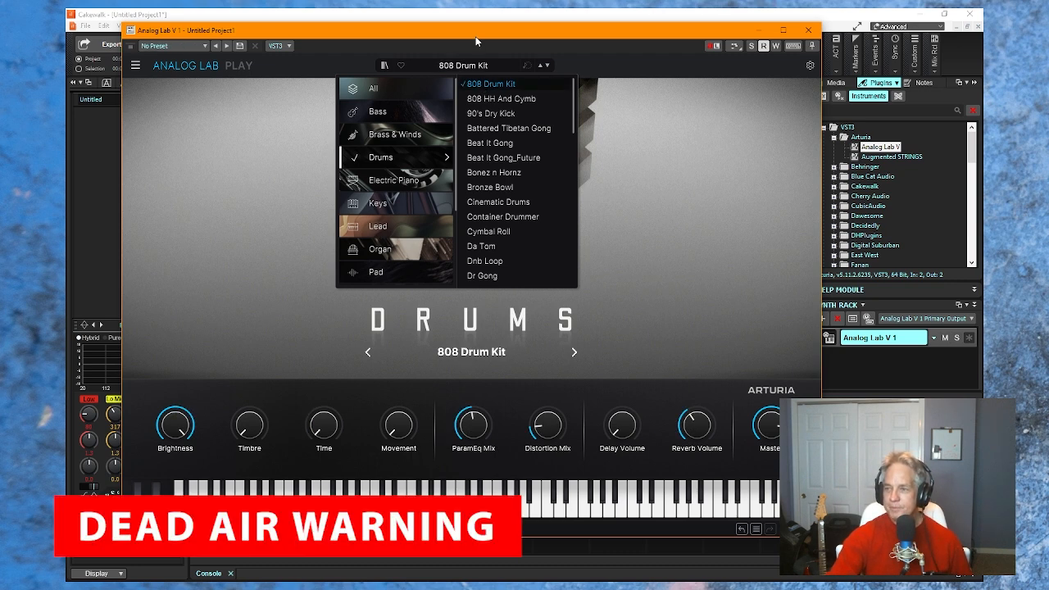
pyautogui.click(475, 60)
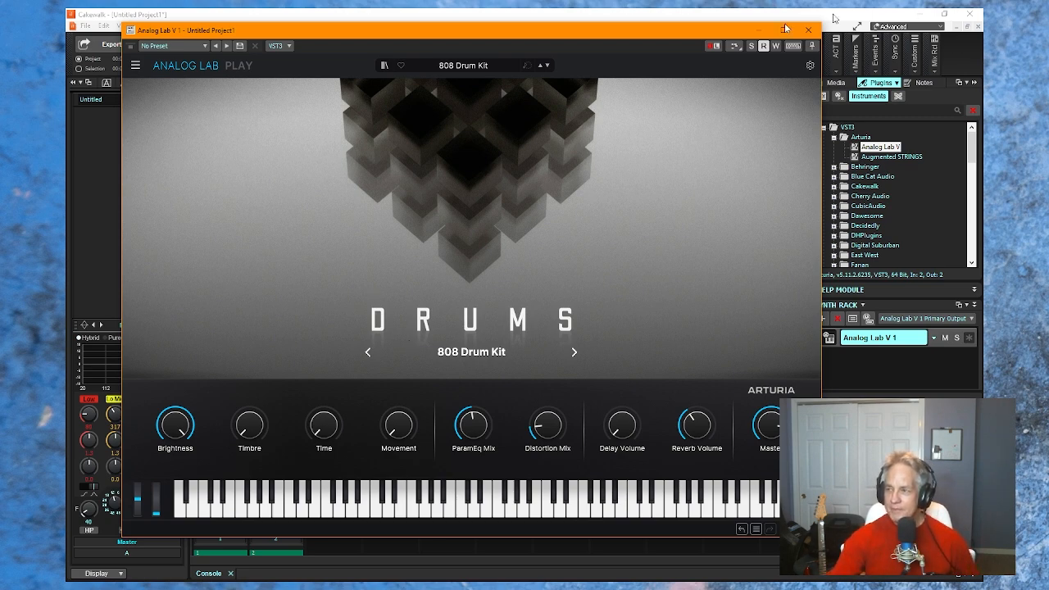
# Close the Analog Lab window and open the Step Sequencer for its MIDI track, track 2.
pyautogui.click(809, 31)
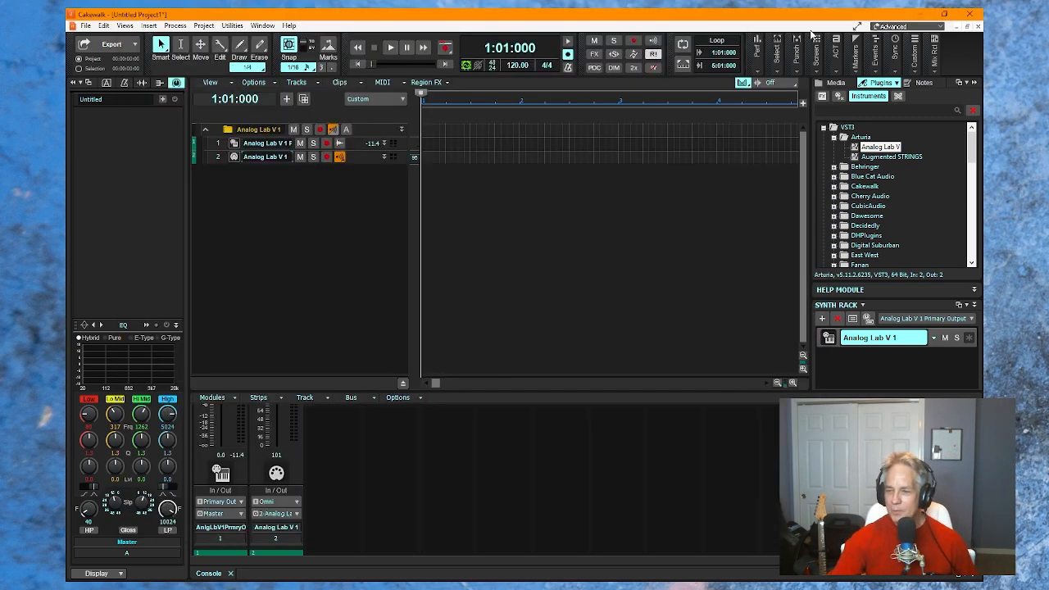
pyautogui.click(363, 156)
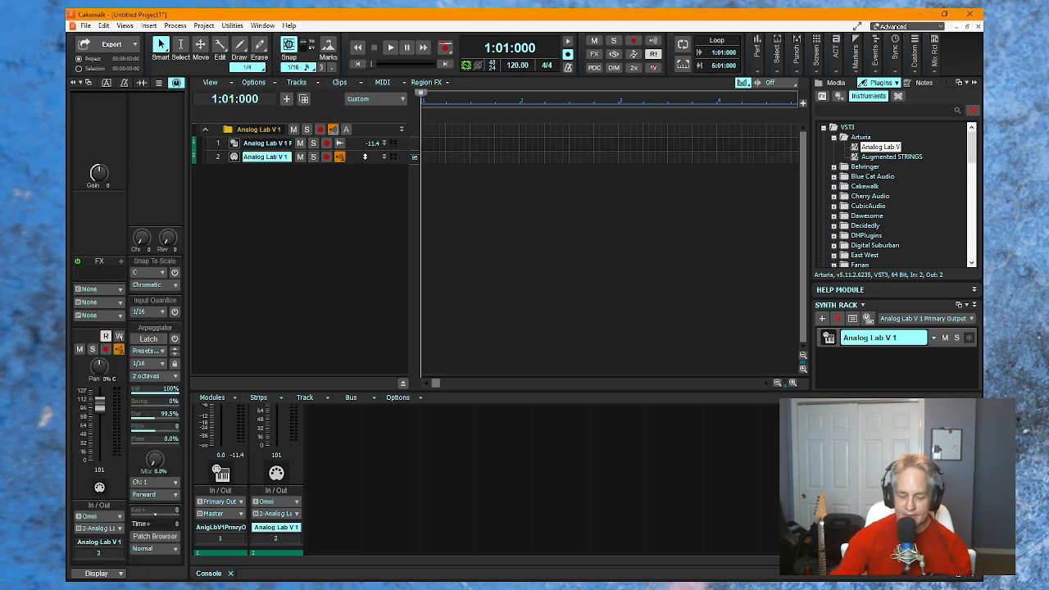
pyautogui.hotkey('alt', '4')
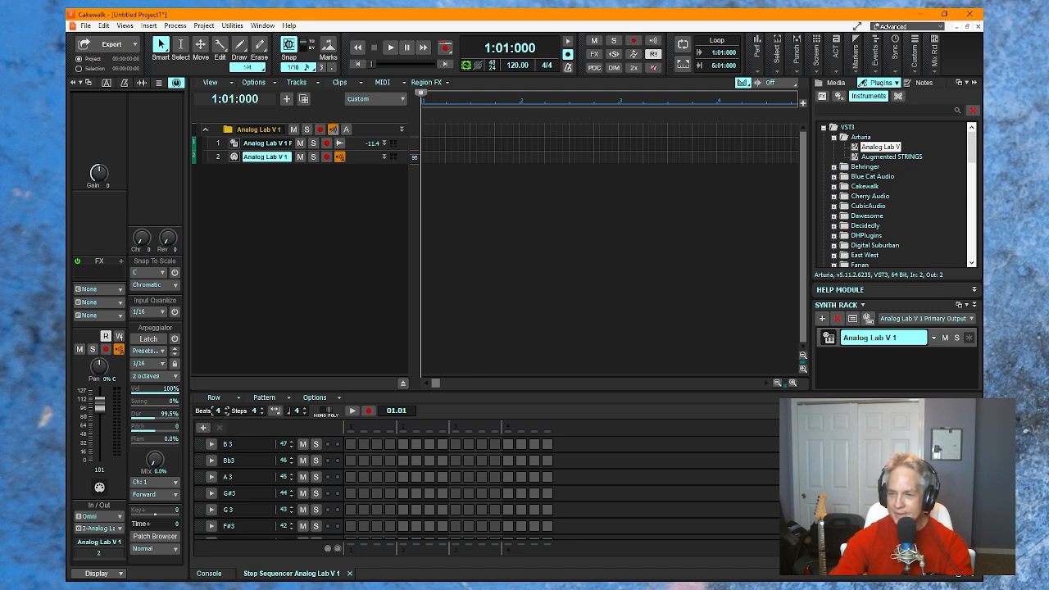
# Set the step sequencer pattern length to 16 beats.
pyautogui.click(225, 409)
pyautogui.click(227, 409)
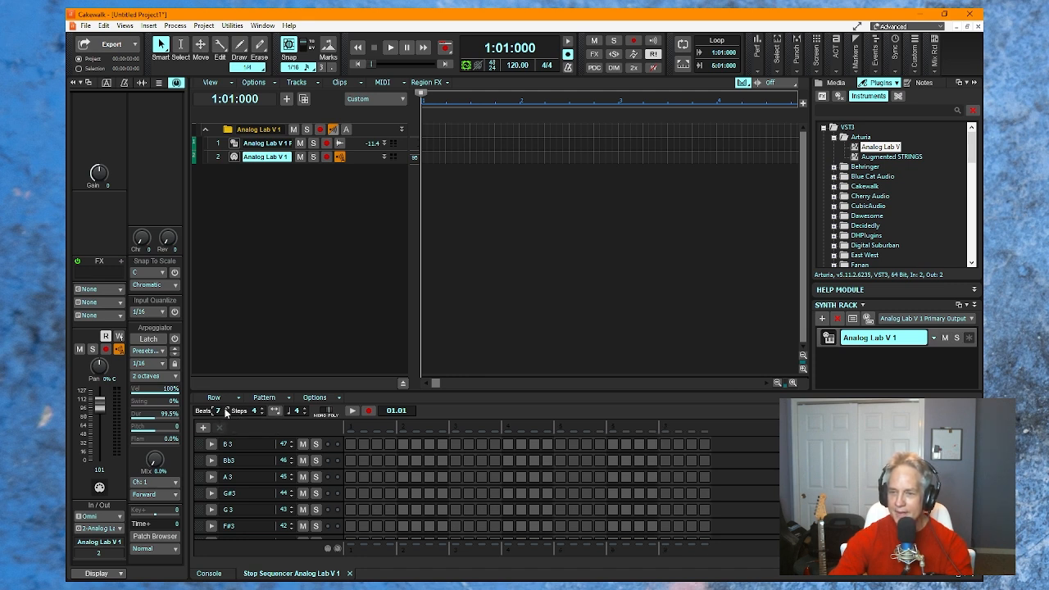
pyautogui.click(227, 409)
pyautogui.click(226, 409)
pyautogui.click(227, 409)
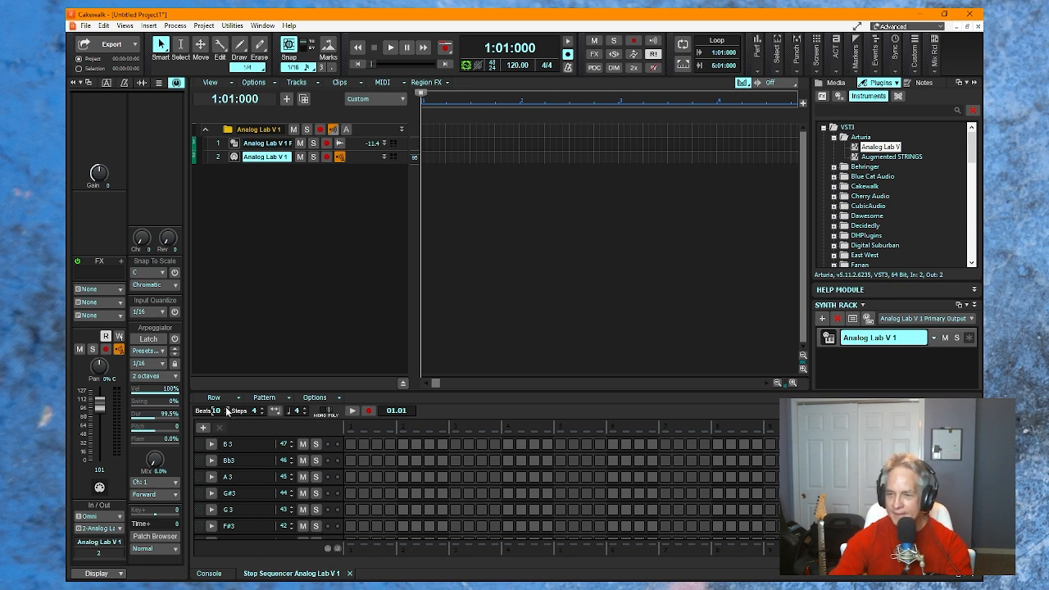
pyautogui.click(226, 409)
pyautogui.click(226, 409)
pyautogui.click(226, 409)
pyautogui.click(226, 409)
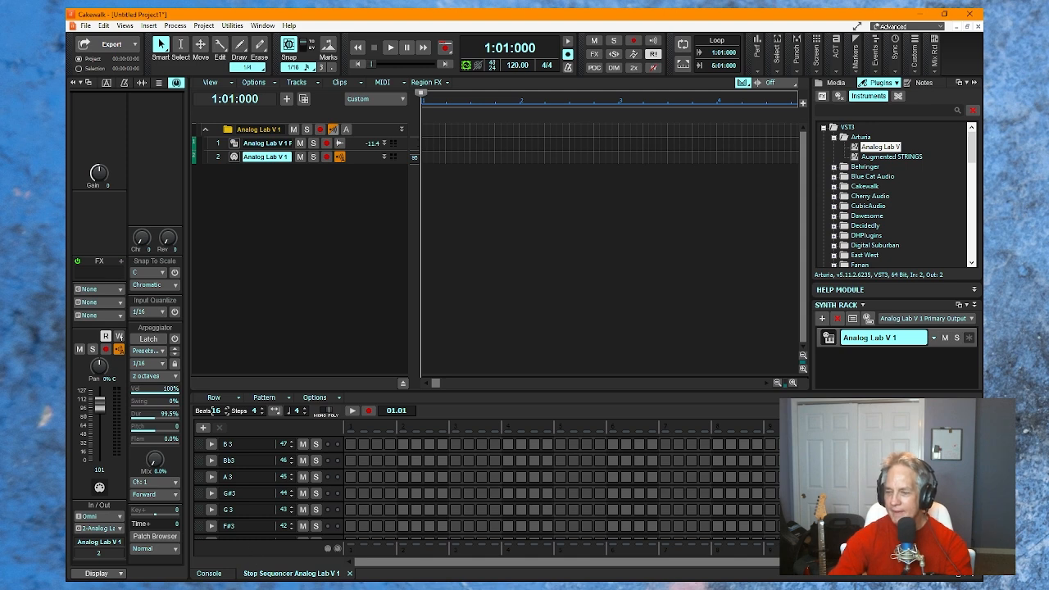
# Rename the C3 row, note number 36, as kick in the step sequencer.
pyautogui.scroll(-2, 259, 477)
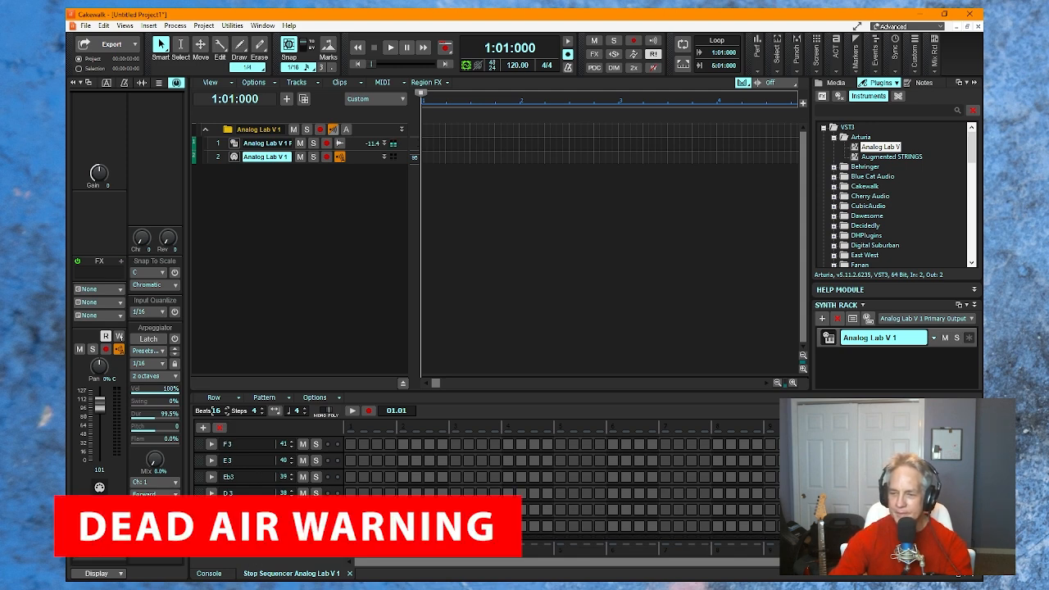
pyautogui.rightClick(248, 525)
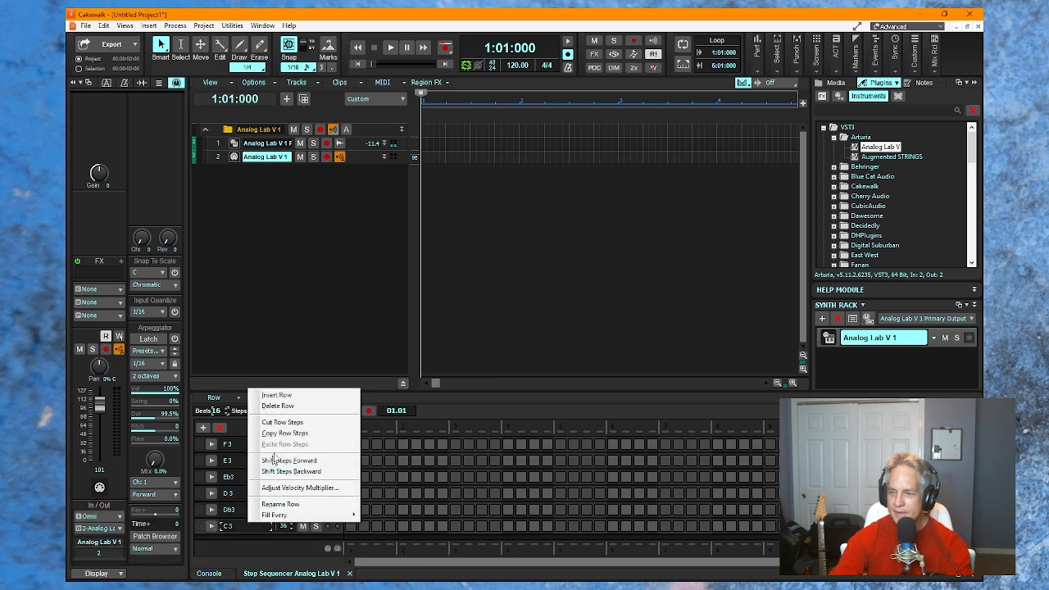
pyautogui.click(297, 504)
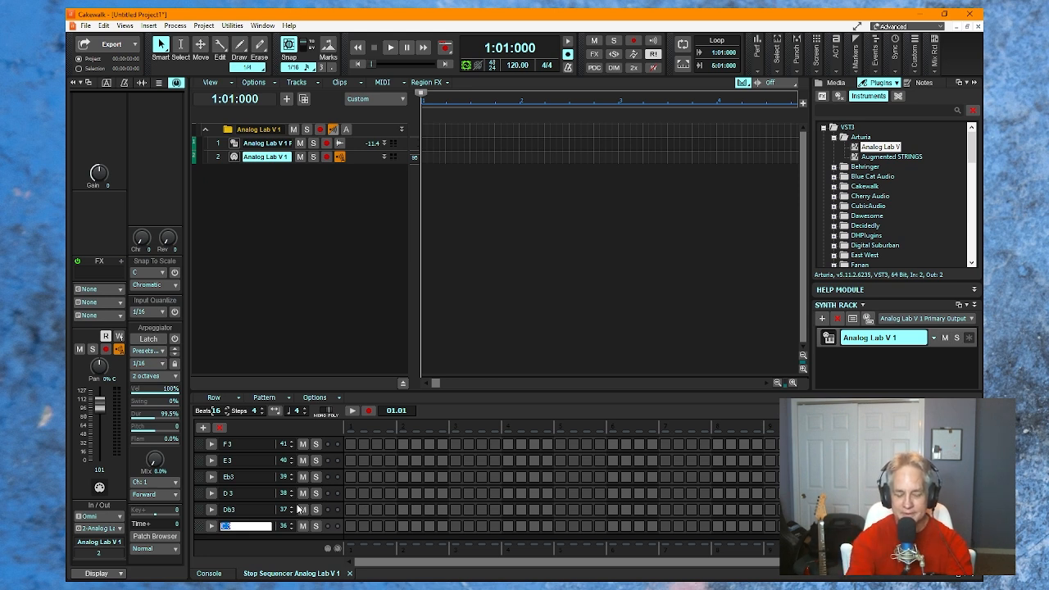
pyautogui.write('K')
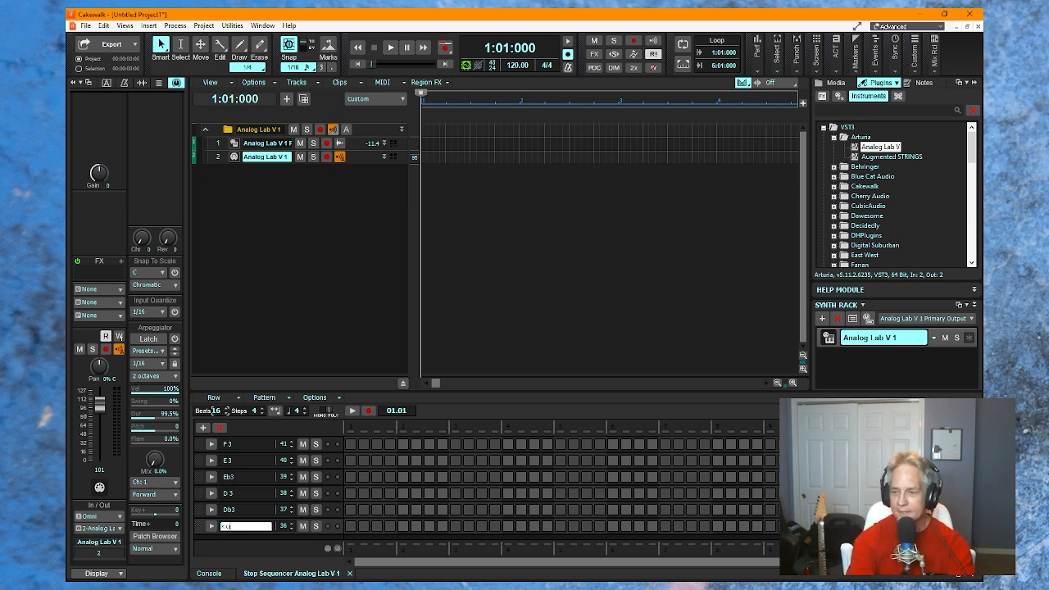
pyautogui.write('ick')
pyautogui.press('Return')
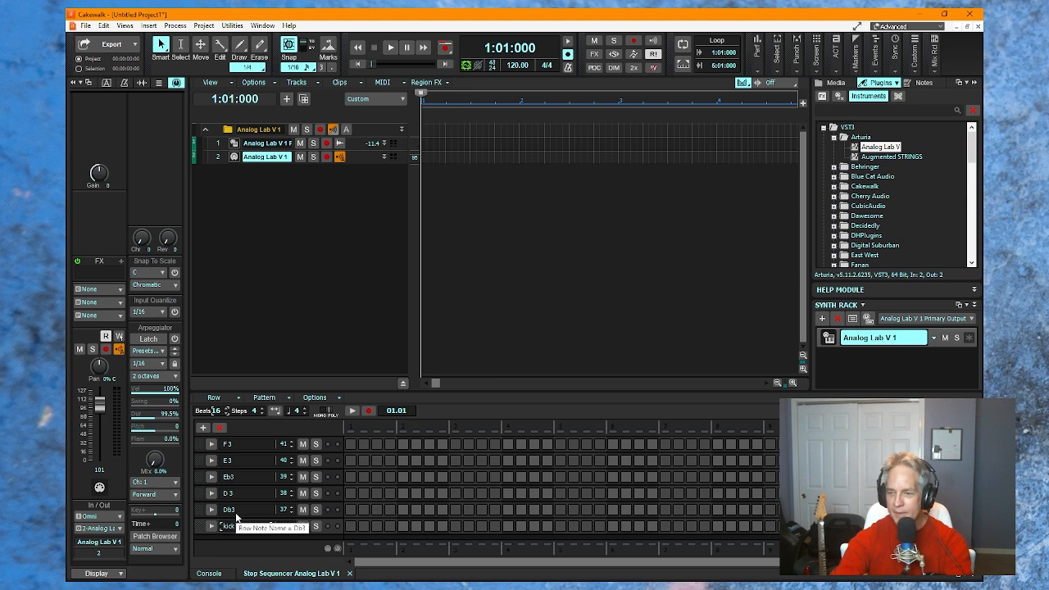
# Set the note number of the Db3 row just above kick to 48 and rename the row as snare.
pyautogui.doubleClick(283, 509)
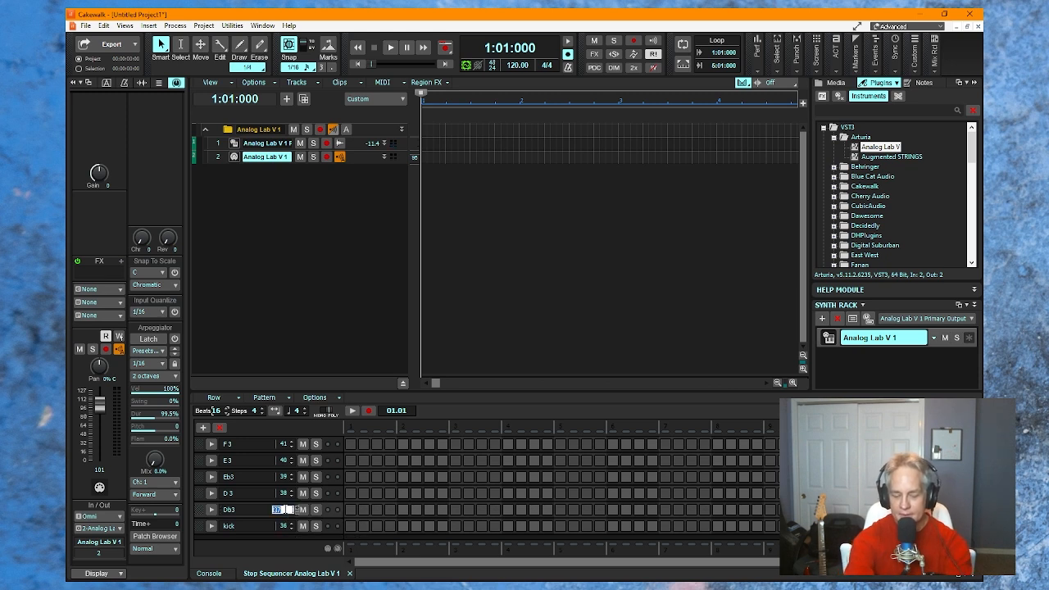
pyautogui.write('40')
pyautogui.press('Return')
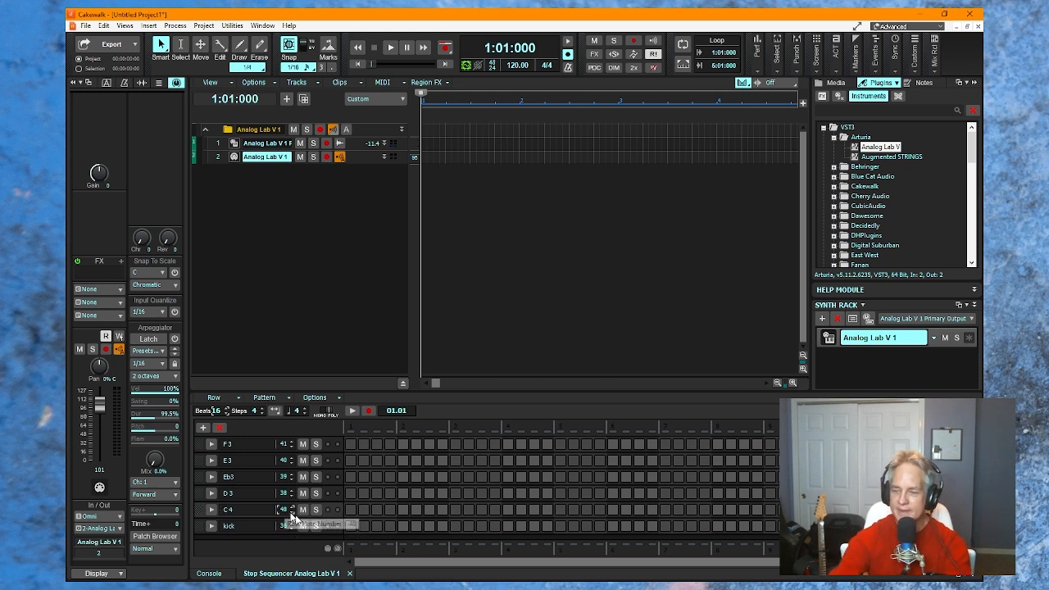
pyautogui.doubleClick(229, 510)
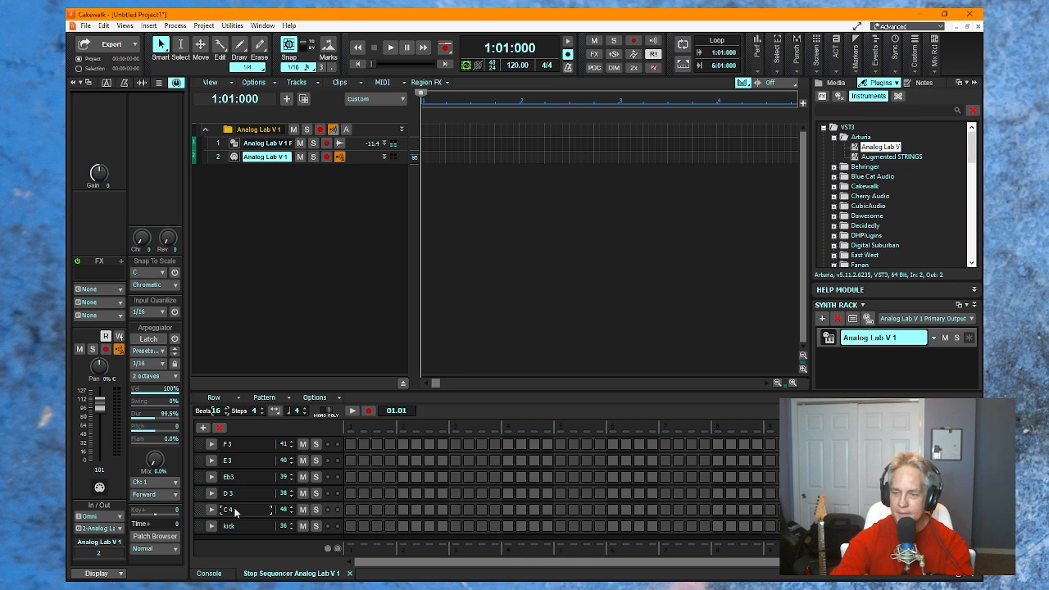
pyautogui.rightClick(235, 511)
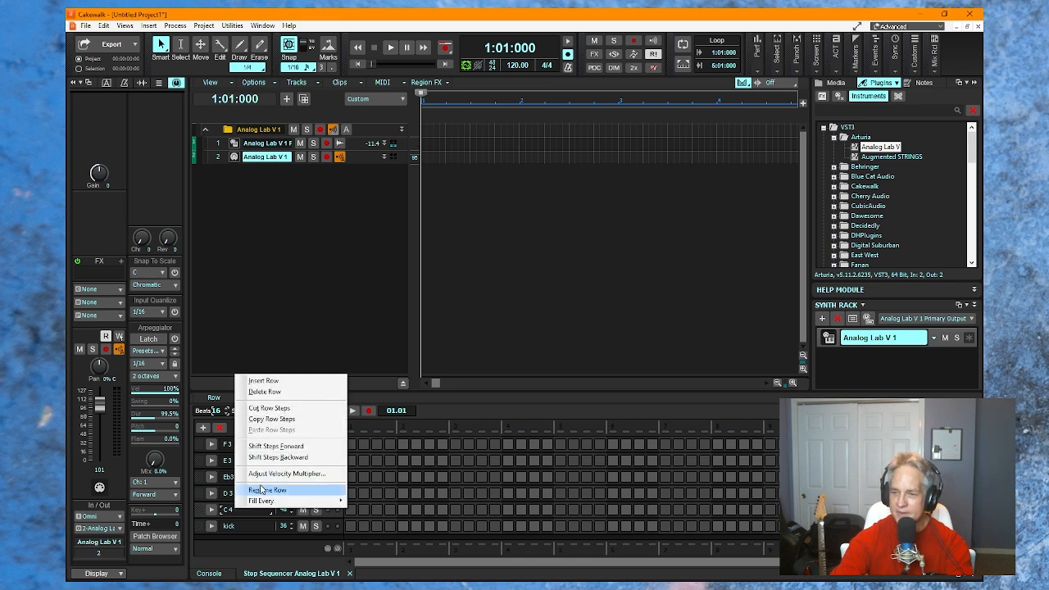
pyautogui.click(261, 488)
pyautogui.write('snare')
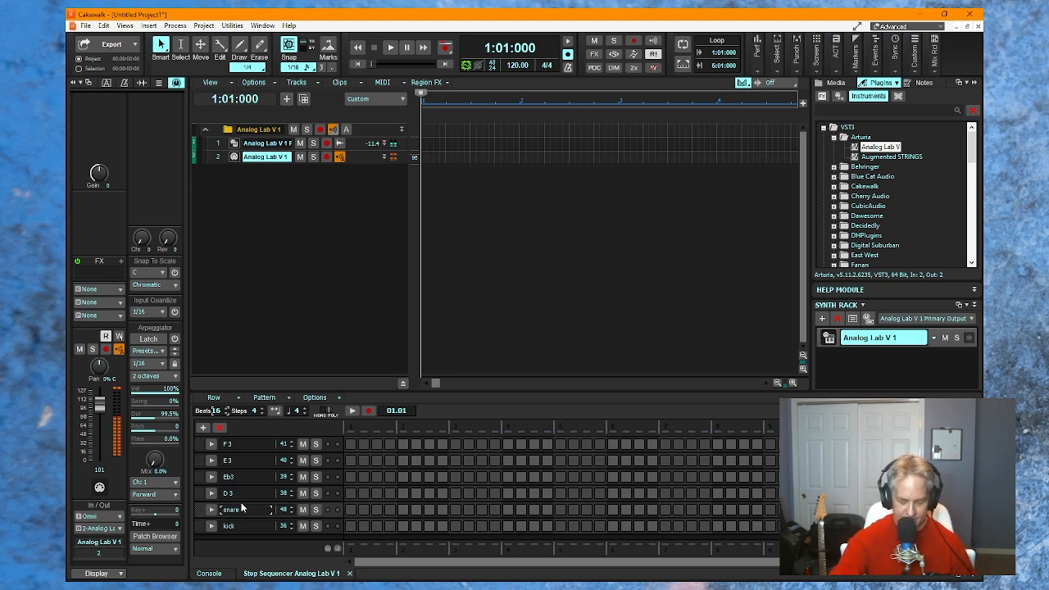
# Set the note number of the D3 row above snare to 55 and rename the row as clap.
pyautogui.doubleClick(283, 493)
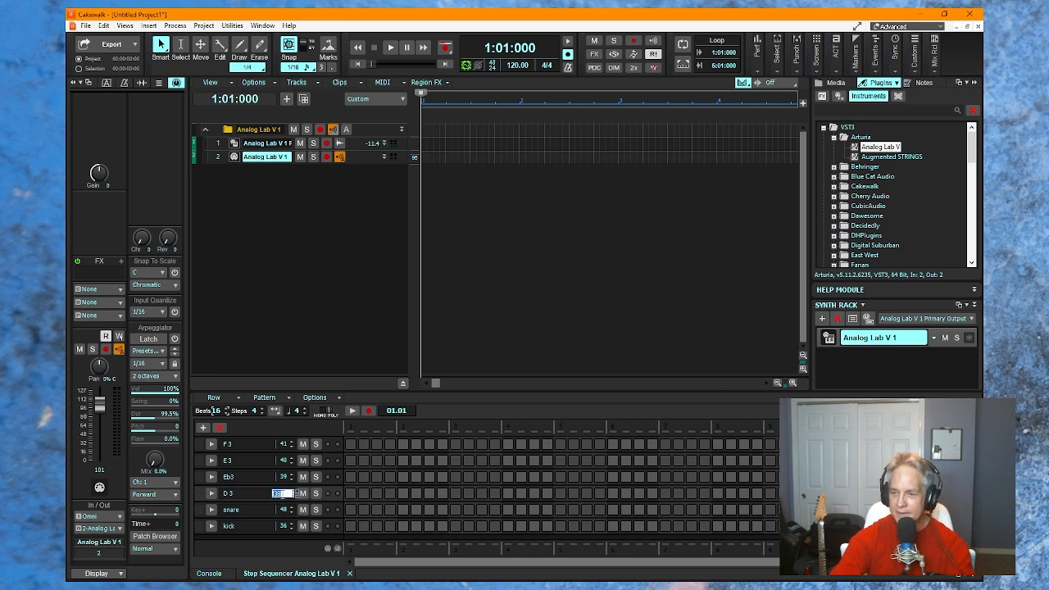
pyautogui.write('55')
pyautogui.press('Return')
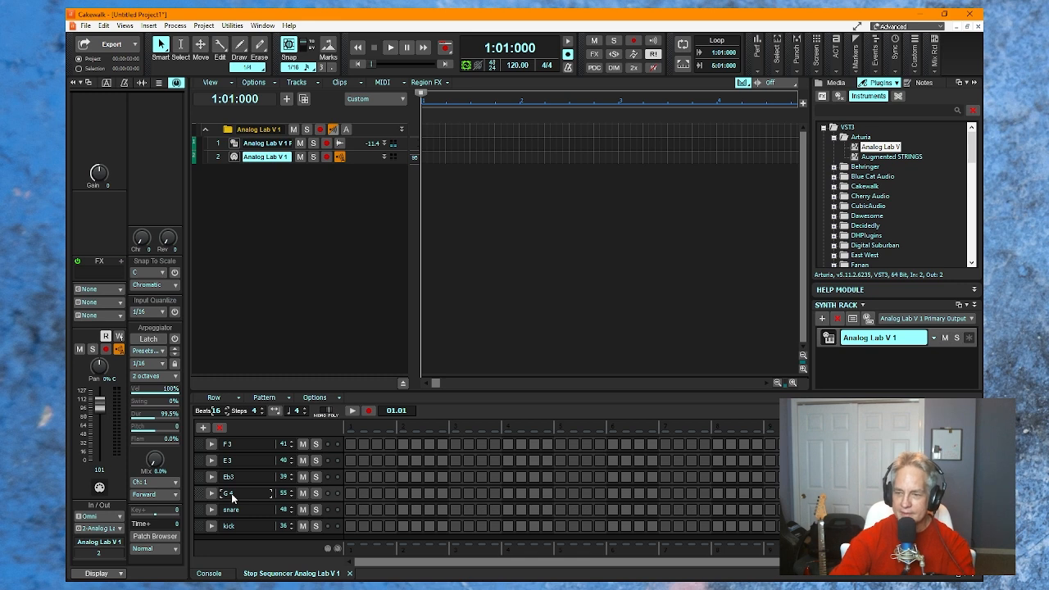
pyautogui.rightClick(232, 497)
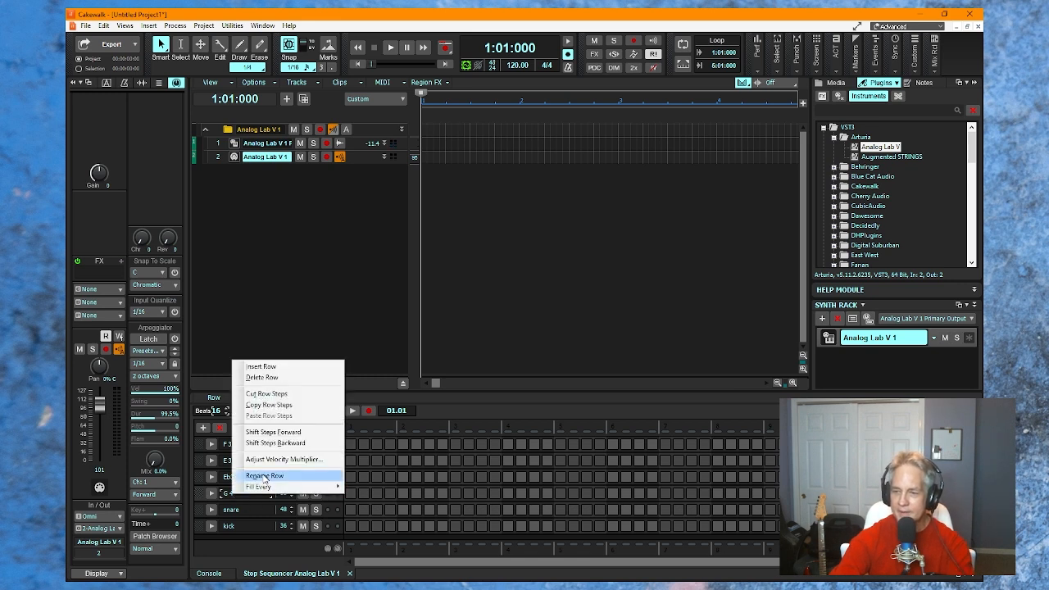
pyautogui.click(263, 479)
pyautogui.write('ha')
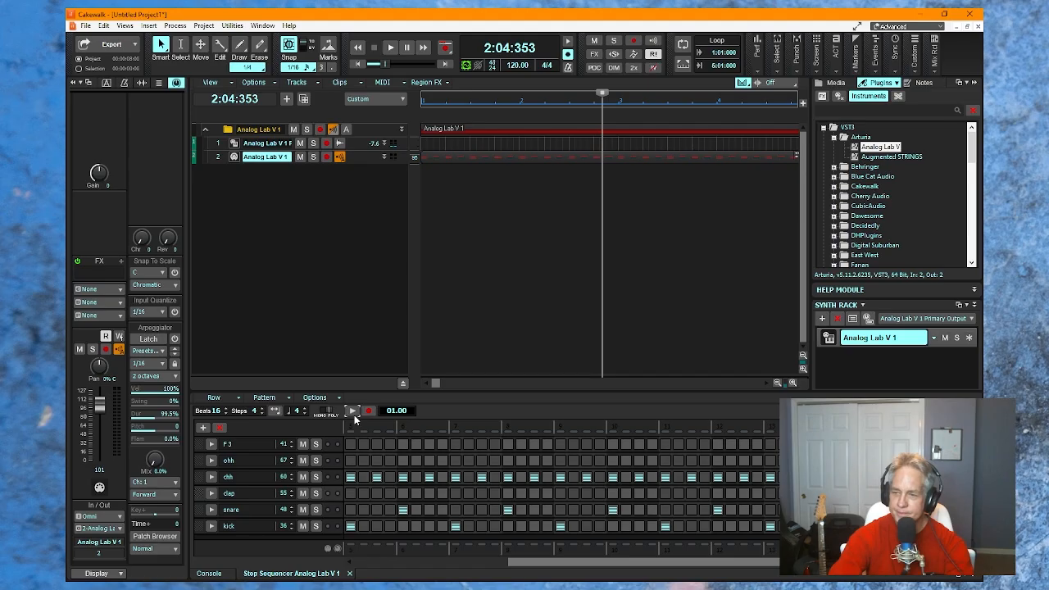
# Play back the drum pattern in the step sequencer and stop it.
pyautogui.click(353, 411)
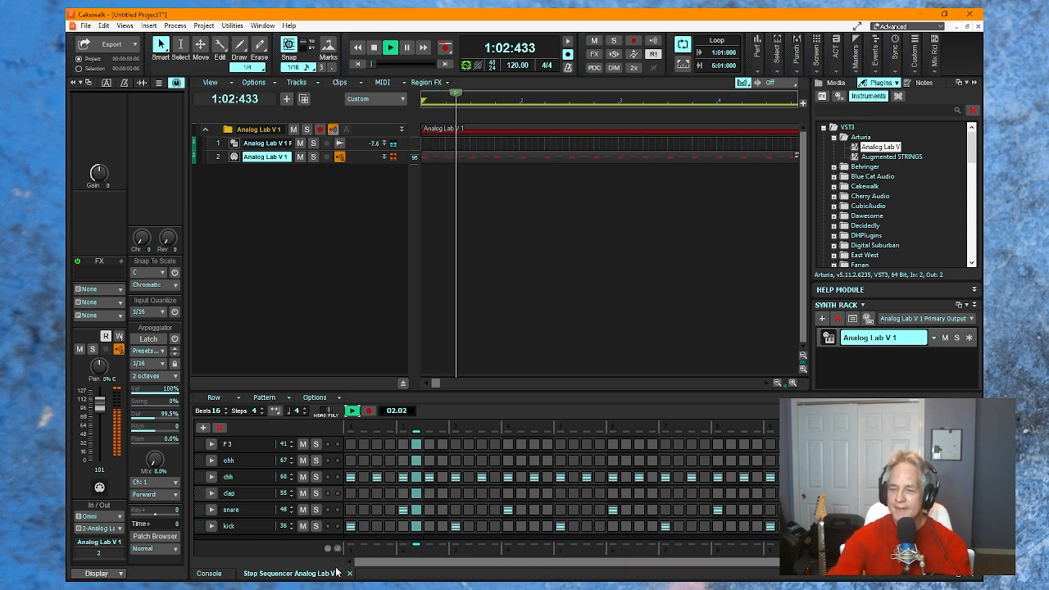
pyautogui.press('space')
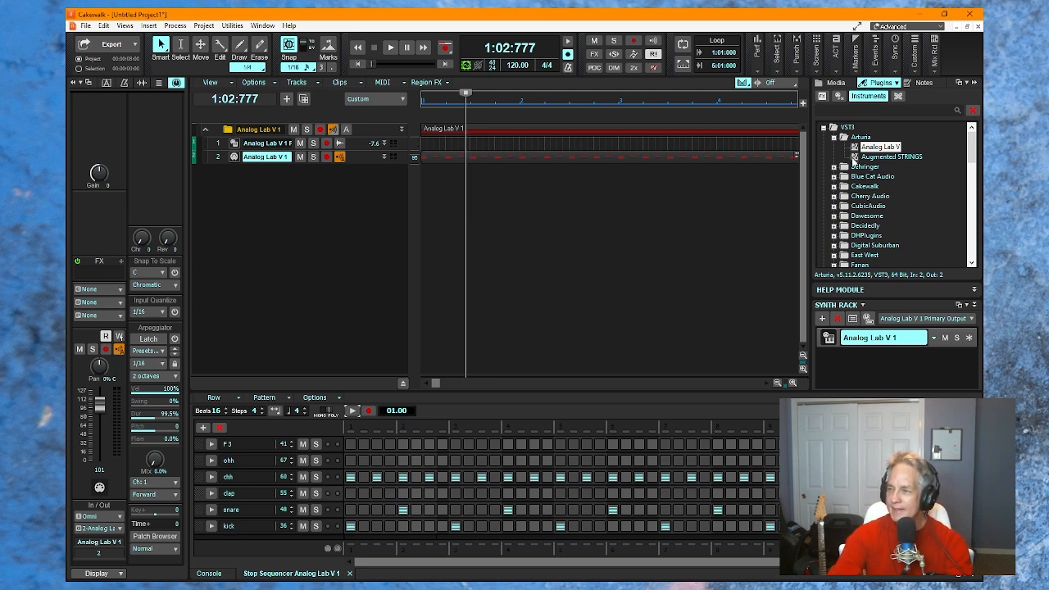
# Insert the Augmented STRINGS synth with a MIDI source, a synth track folder and the first synth audio output.
pyautogui.doubleClick(881, 158)
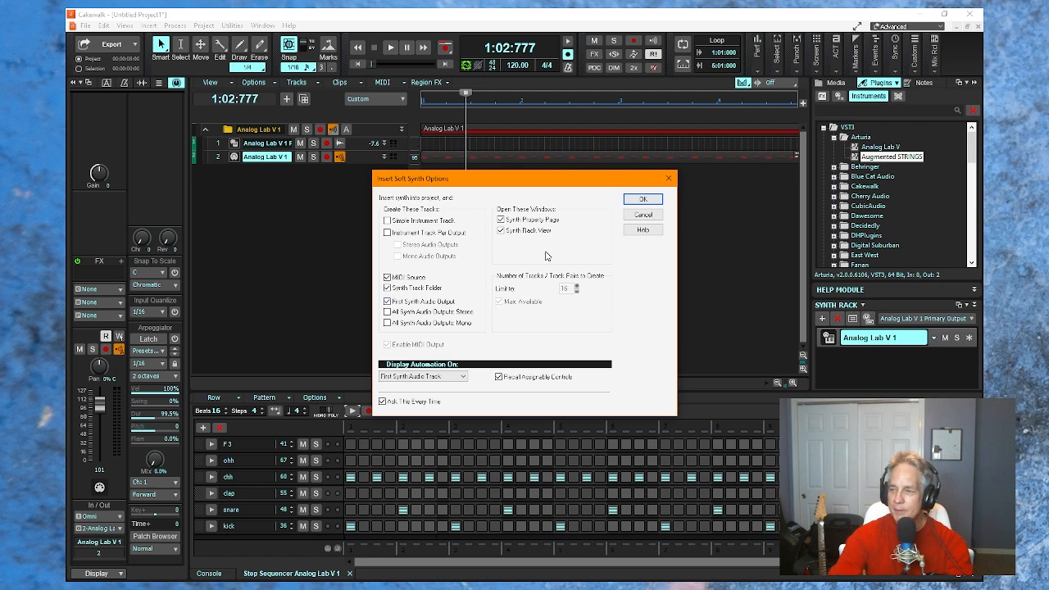
pyautogui.click(636, 199)
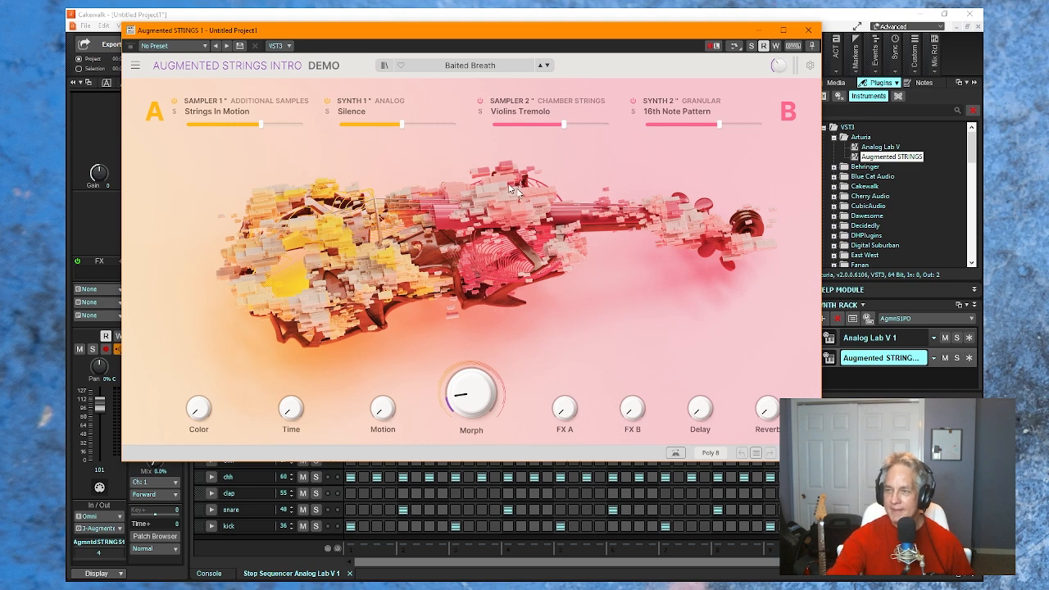
# Browse the Augmented Strings presets and load Explore Tomorrow from the Pad category.
pyautogui.click(468, 65)
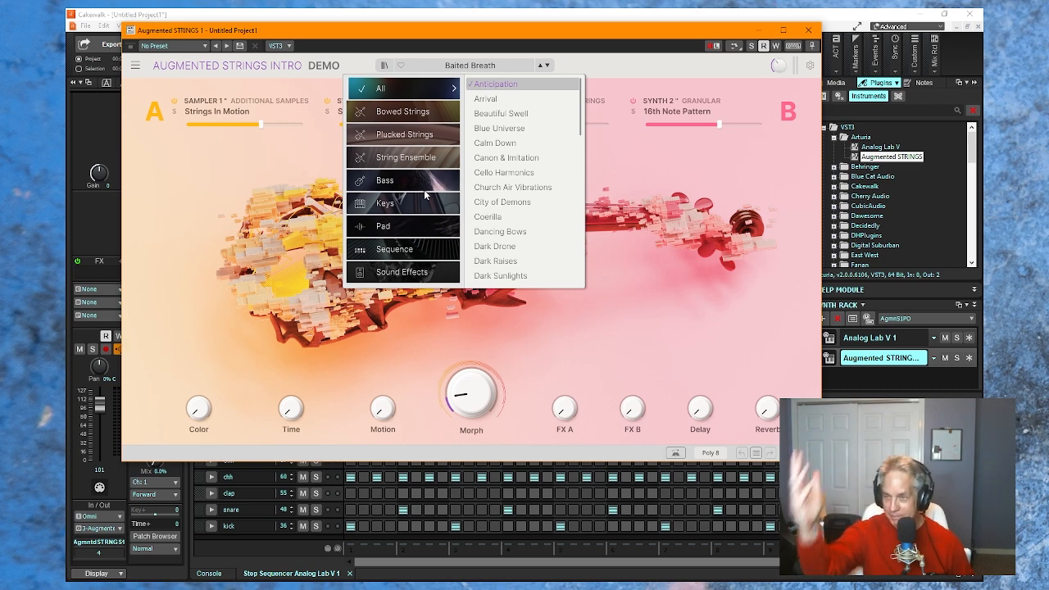
pyautogui.scroll(-5, 548, 111)
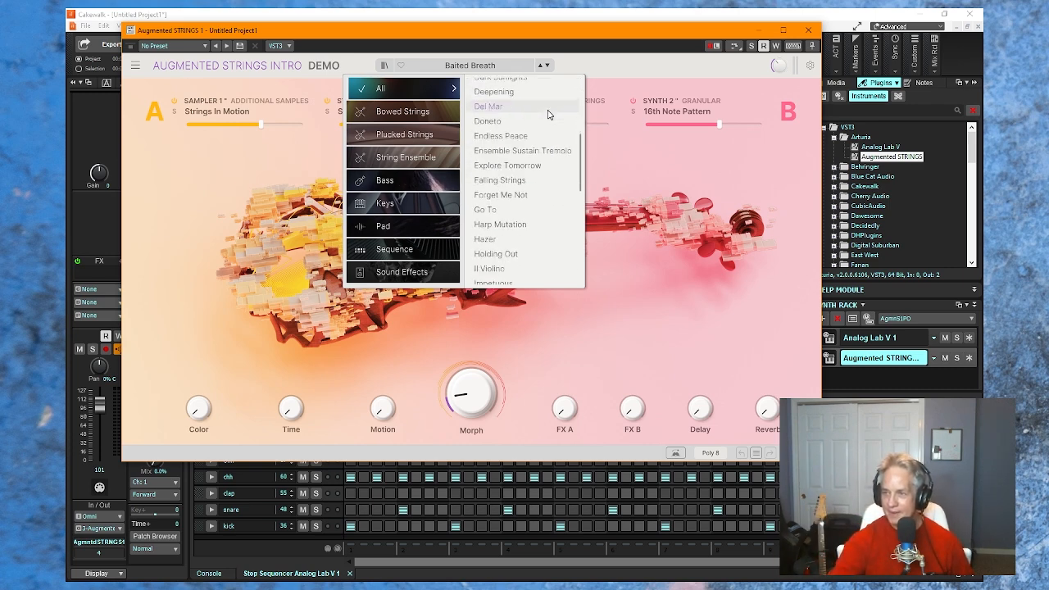
pyautogui.scroll(-8, 549, 114)
pyautogui.scroll(5, 548, 114)
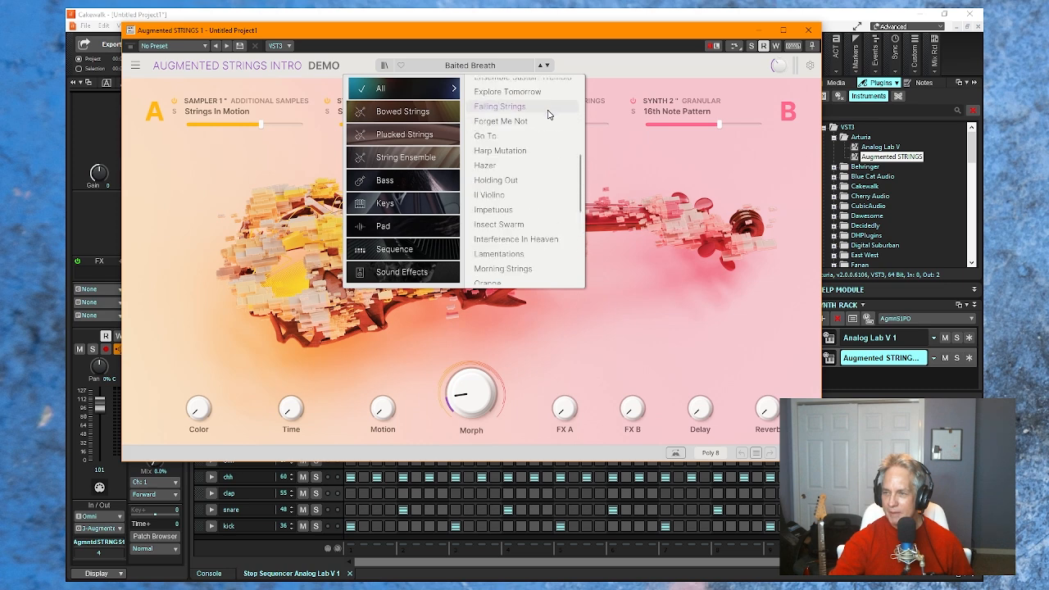
pyautogui.scroll(6, 548, 114)
pyautogui.scroll(-3, 549, 114)
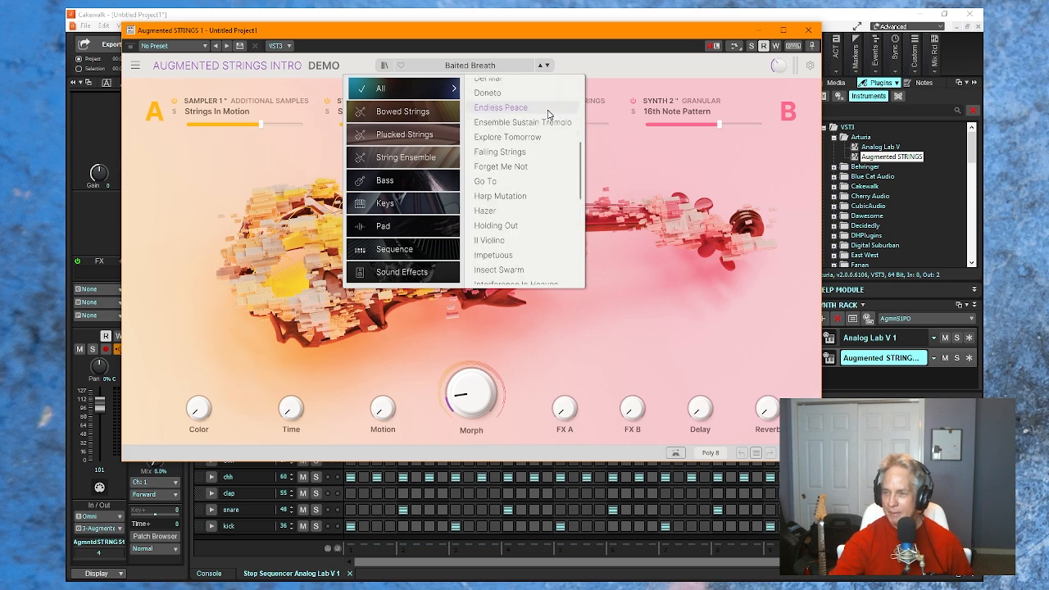
pyautogui.scroll(-10, 548, 114)
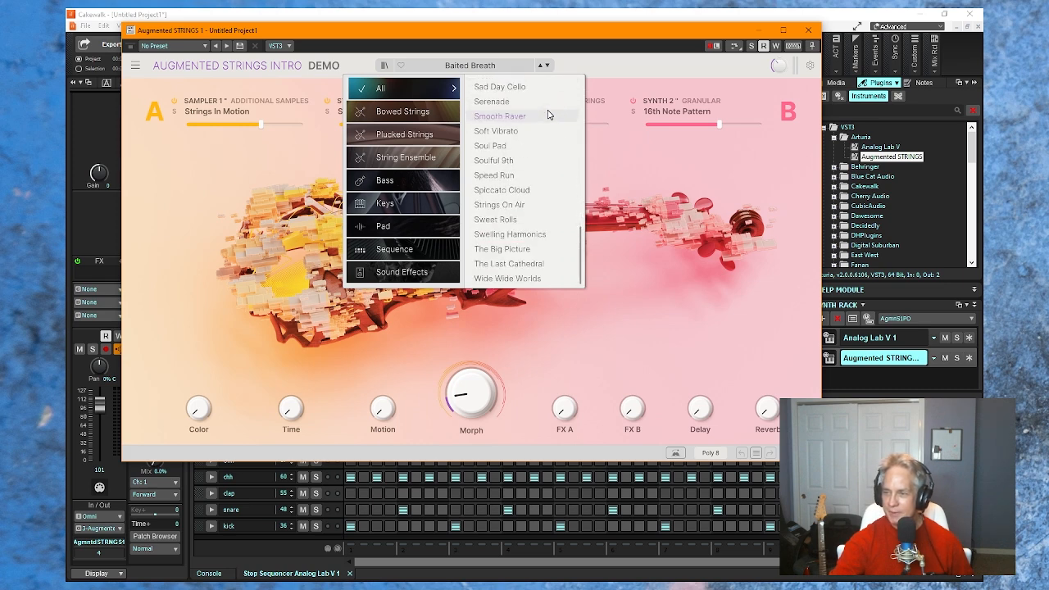
pyautogui.scroll(10, 549, 114)
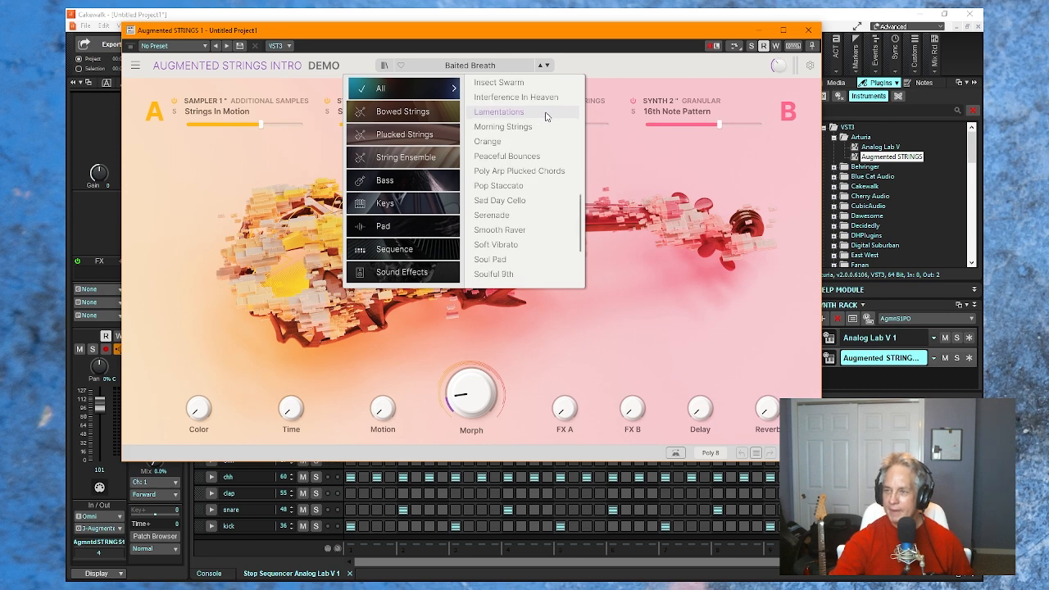
pyautogui.click(423, 229)
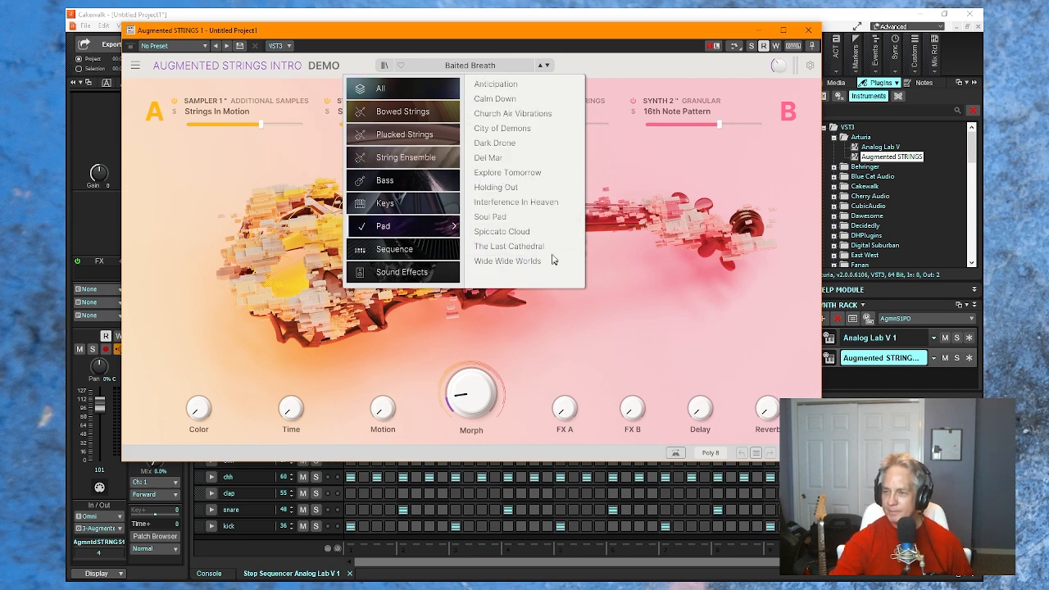
pyautogui.click(545, 180)
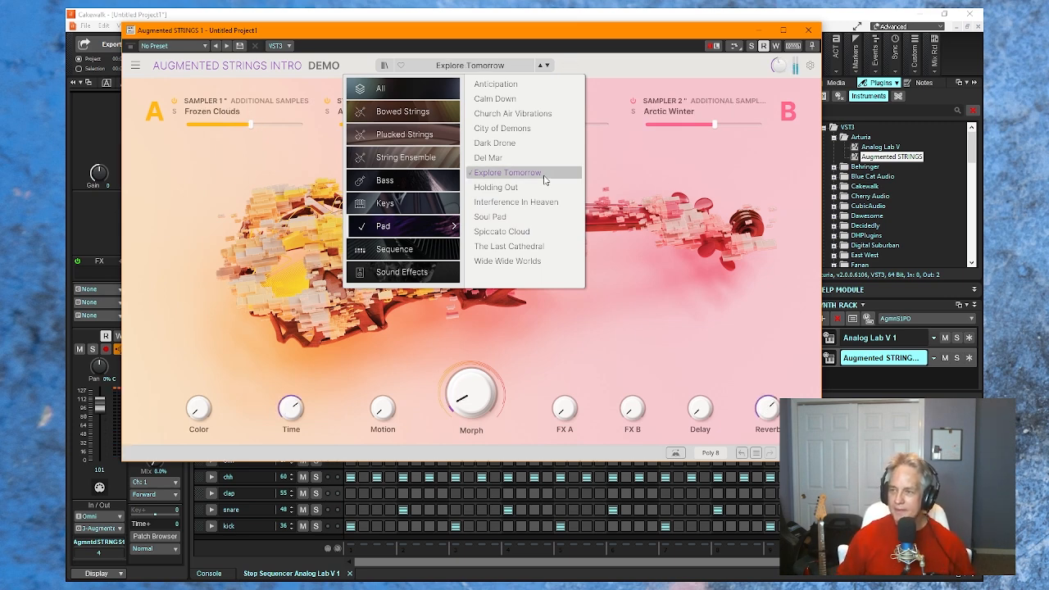
pyautogui.click(629, 73)
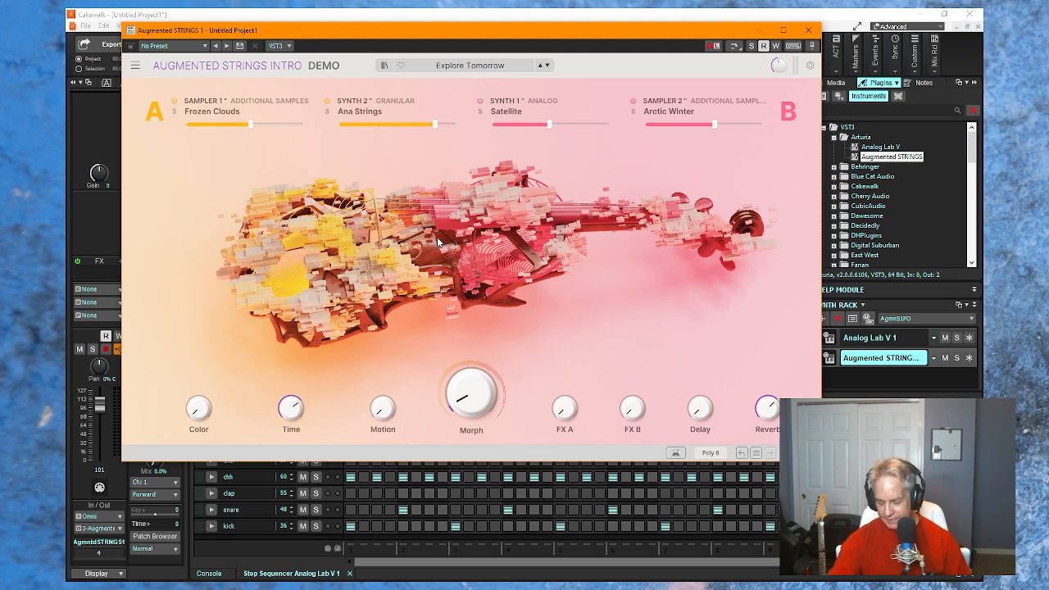
# Reshape the Explore Tomorrow preset by raising its Color, Motion and FX A controls and lowering Time.
pyautogui.moveTo(208, 410)
pyautogui.mouseDown()
pyautogui.moveTo(200, 385)
pyautogui.moveTo(200, 413)
pyautogui.mouseUp()
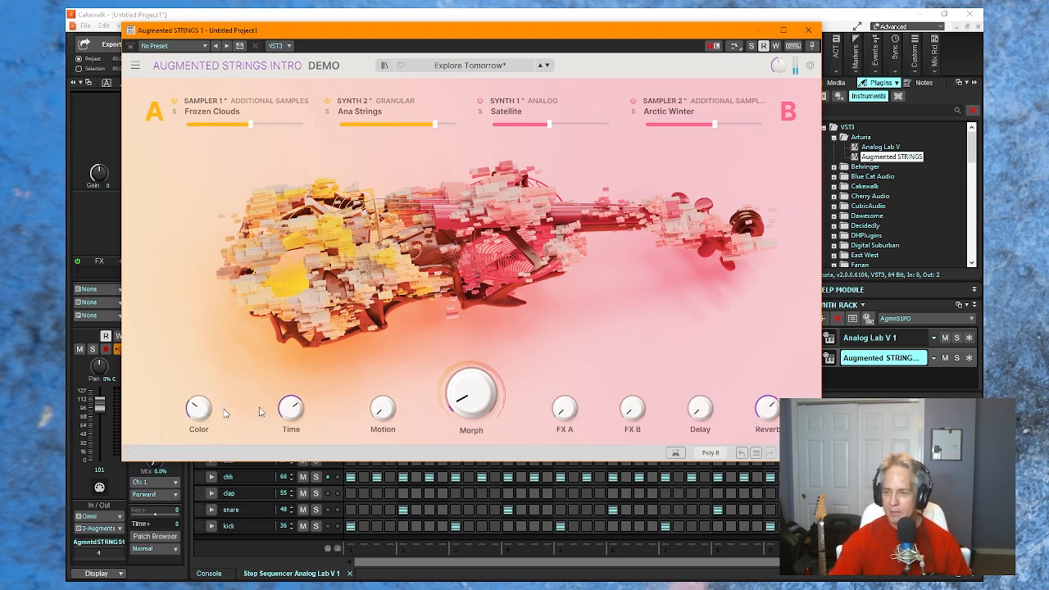
pyautogui.moveTo(291, 408); pyautogui.dragTo(291, 369)
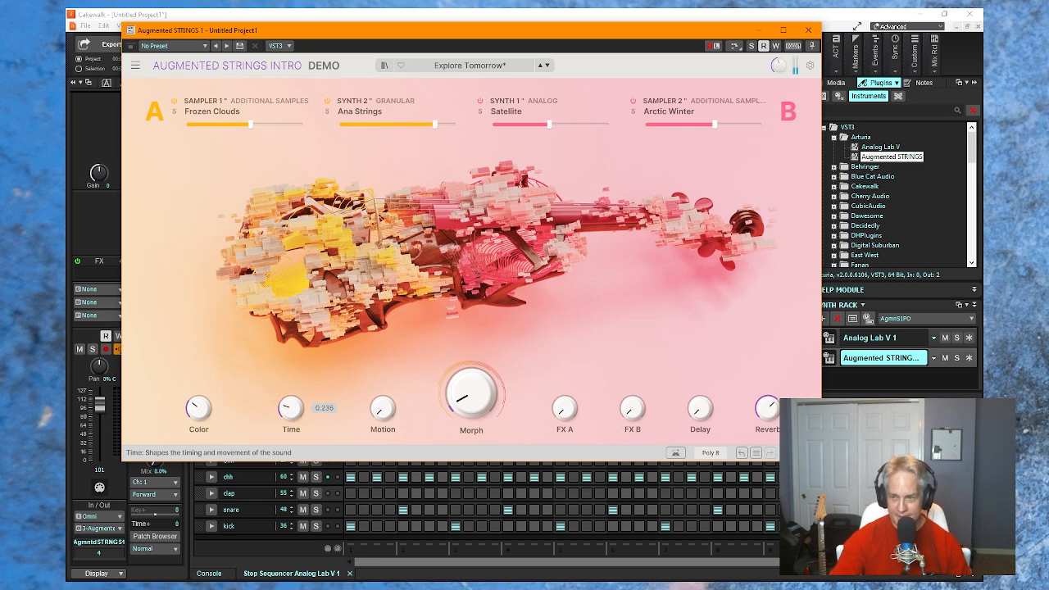
pyautogui.moveTo(387, 414)
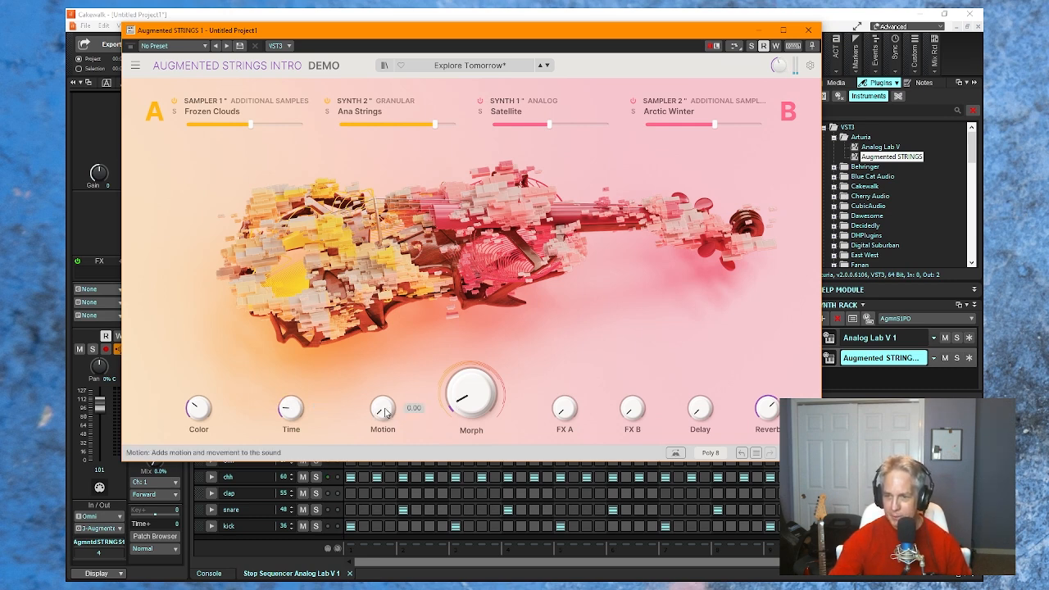
pyautogui.moveTo(387, 414)
pyautogui.mouseDown()
pyautogui.moveTo(387, 377)
pyautogui.moveTo(387, 400)
pyautogui.mouseUp()
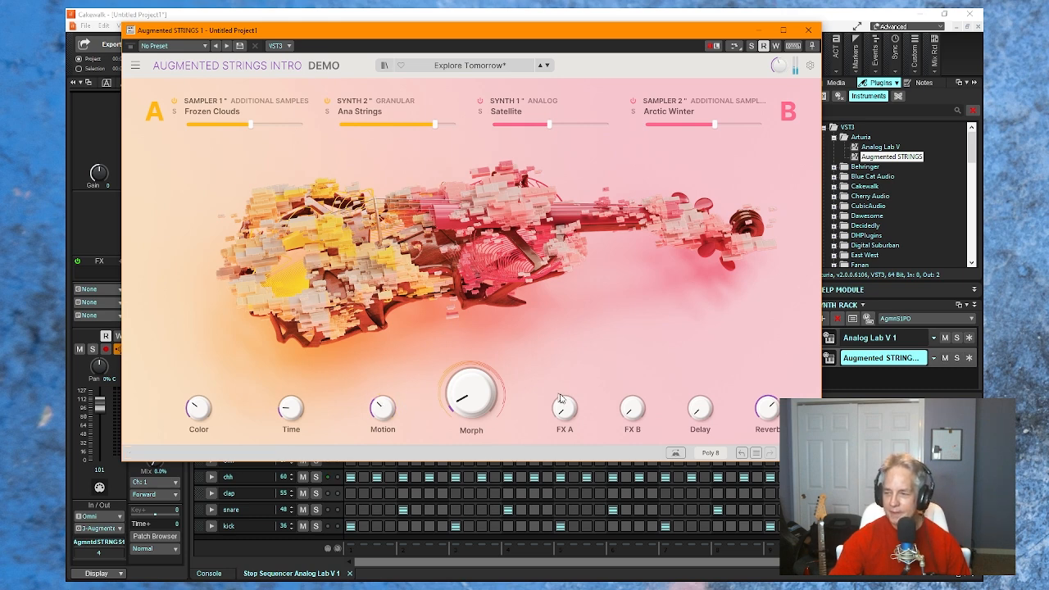
pyautogui.click(563, 412)
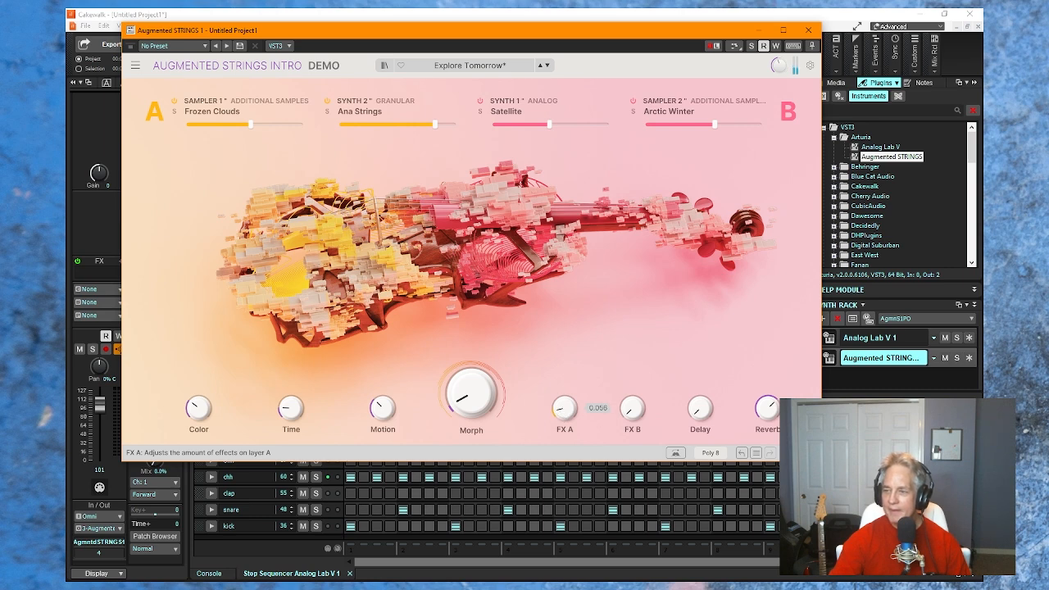
pyautogui.moveTo(565, 407)
pyautogui.mouseDown()
pyautogui.moveTo(564, 398)
pyautogui.moveTo(565, 415)
pyautogui.mouseUp()
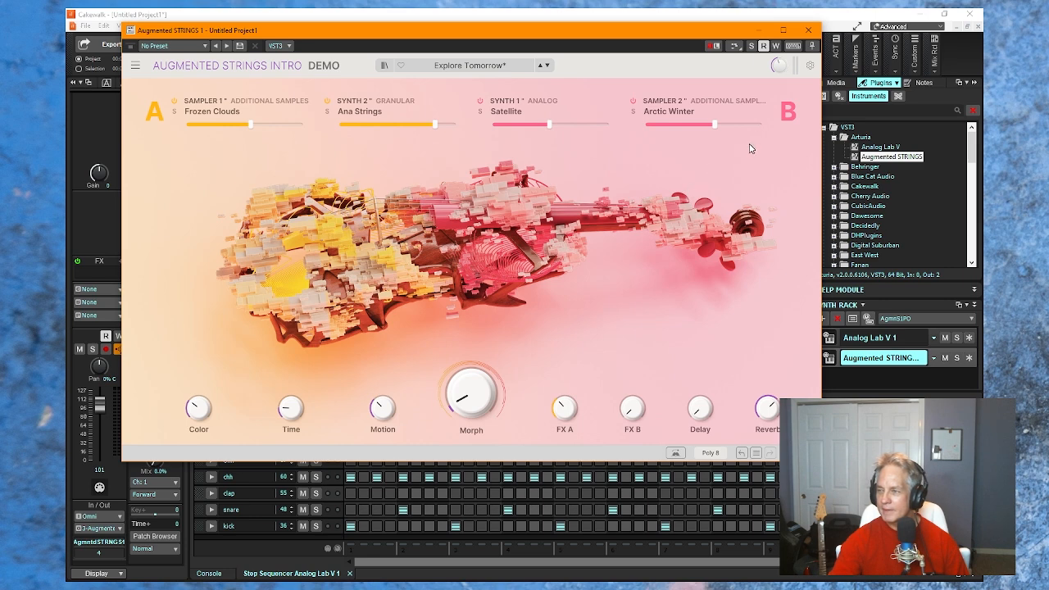
# Look at the global, preset and MPE settings of Augmented Strings and close them.
pyautogui.click(811, 65)
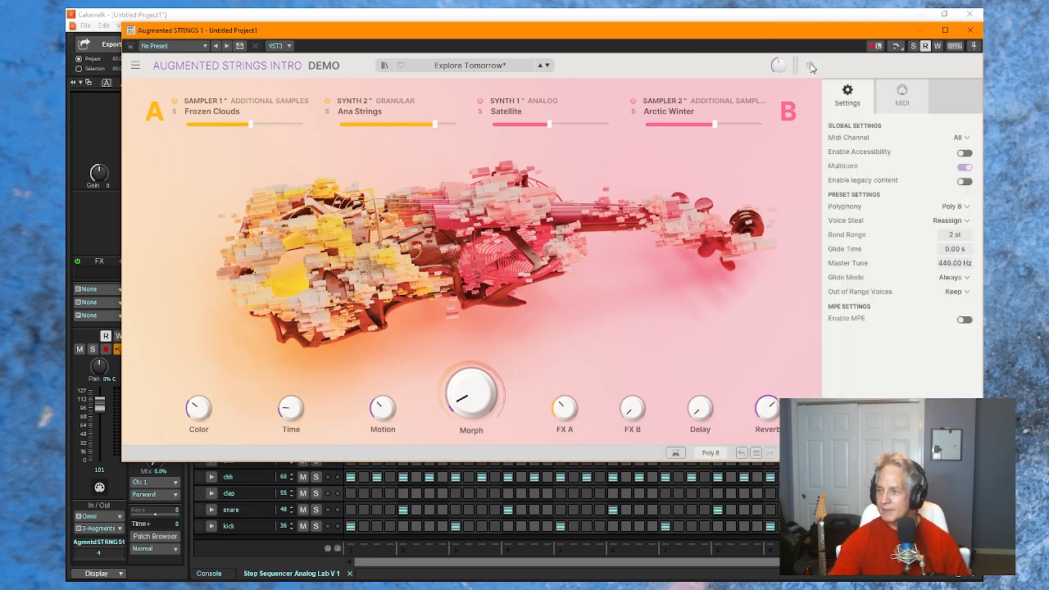
pyautogui.click(811, 66)
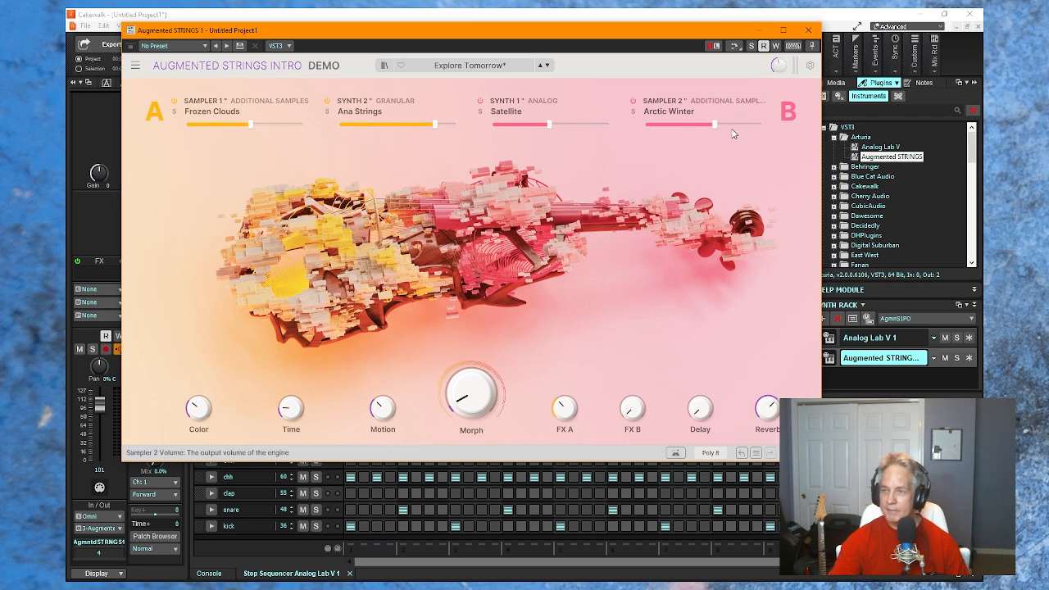
pyautogui.click(136, 68)
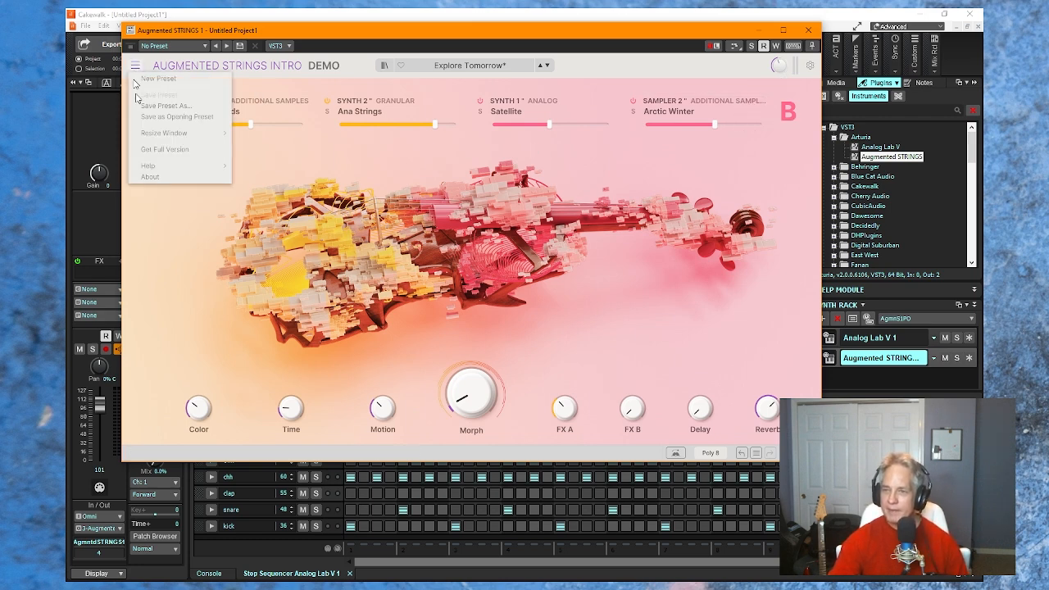
pyautogui.click(182, 283)
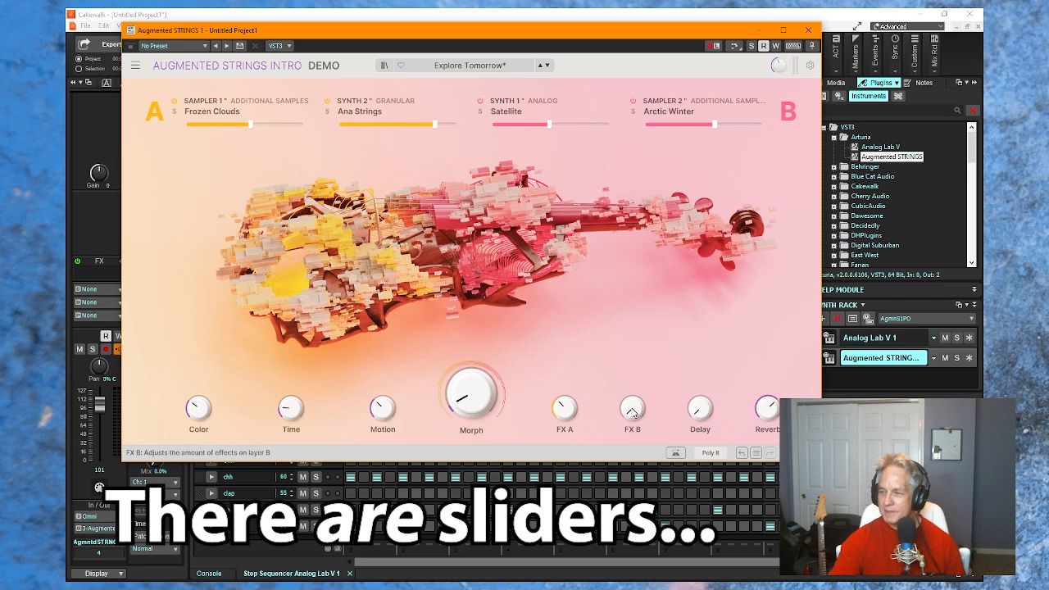
# Try the FX A effect on layer A at several amounts up to 1.00 and reset it to its minimum.
pyautogui.moveTo(566, 412)
pyautogui.moveTo(566, 409)
pyautogui.mouseDown()
pyautogui.moveTo(565, 442)
pyautogui.moveTo(566, 377)
pyautogui.moveTo(565, 435)
pyautogui.moveTo(566, 417)
pyautogui.mouseUp()
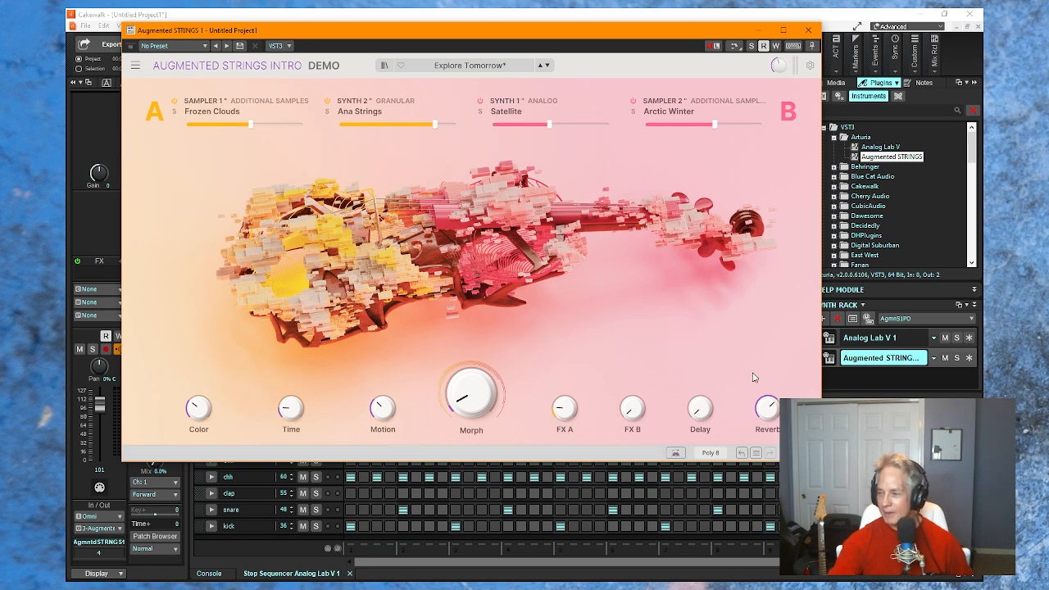
pyautogui.moveTo(701, 420)
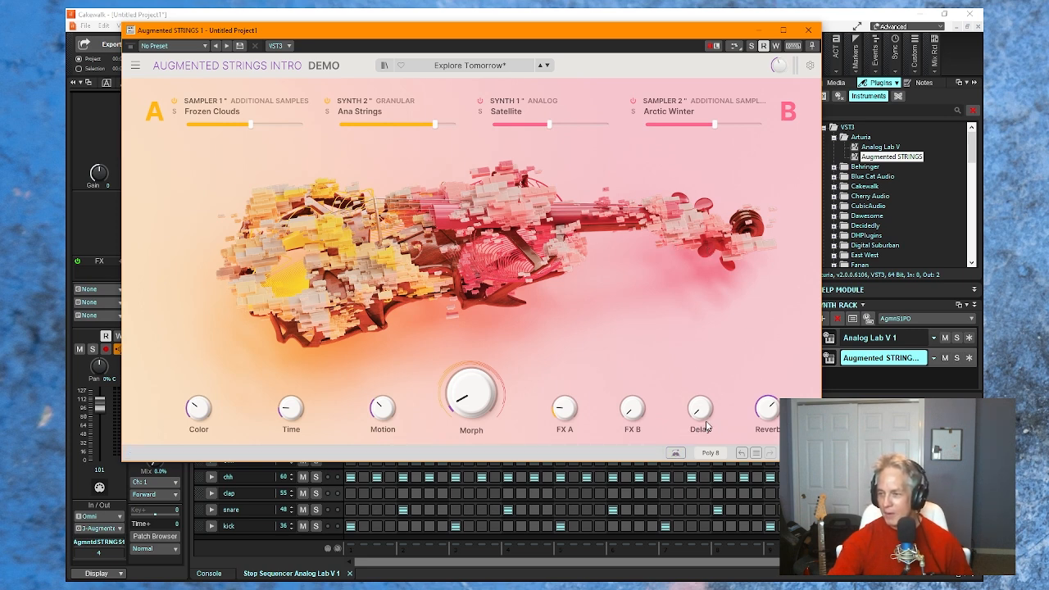
pyautogui.moveTo(576, 421)
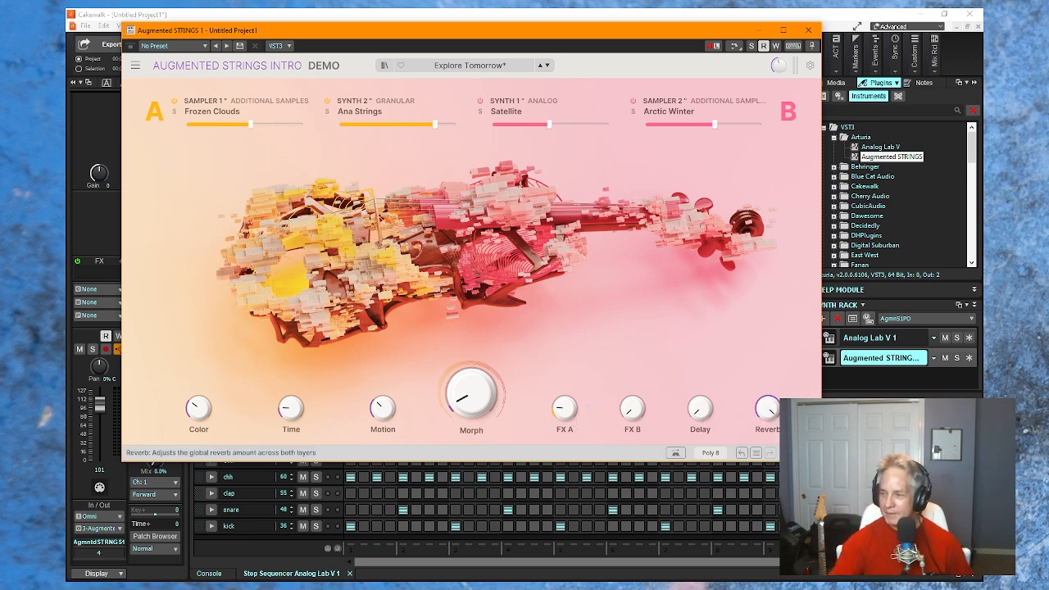
pyautogui.moveTo(564, 408); pyautogui.dragTo(566, 412)
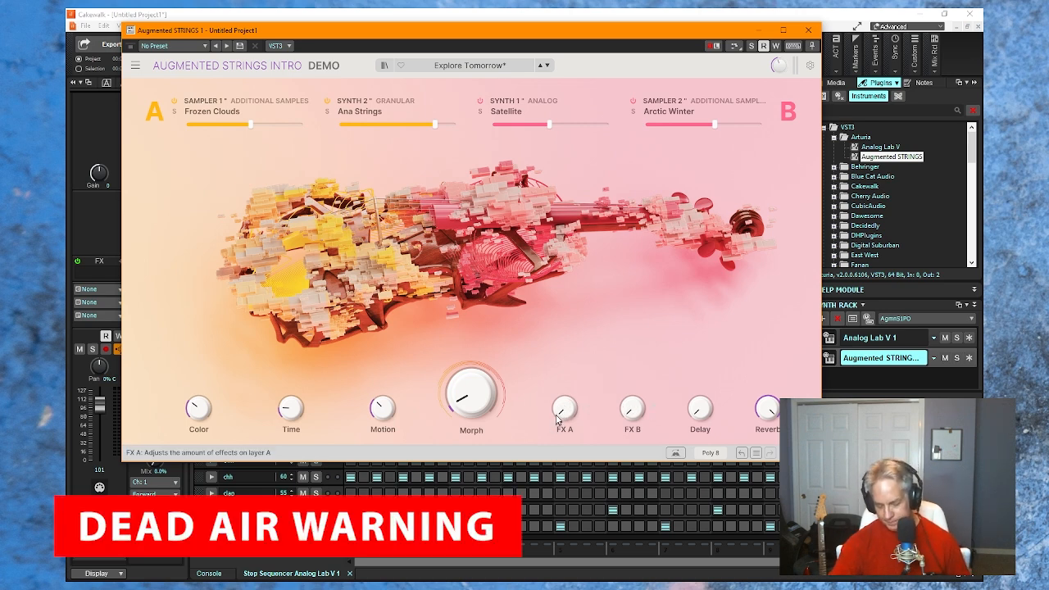
pyautogui.moveTo(558, 412); pyautogui.dragTo(558, 385)
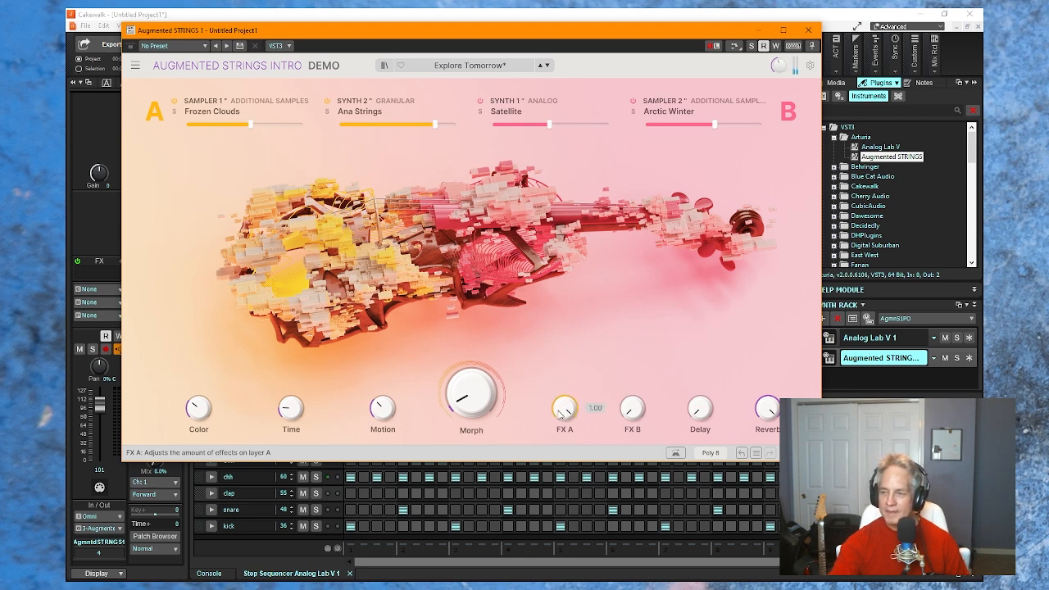
pyautogui.doubleClick(560, 414)
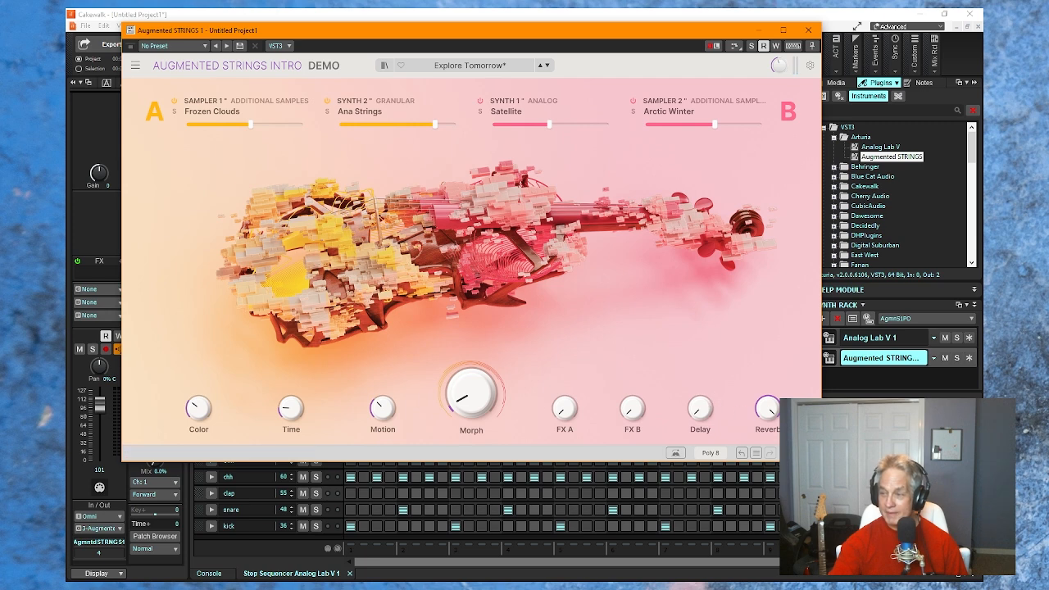
# Try raised FX B and FX A amounts, turn both down to minimum and close the Augmented Strings window.
pyautogui.moveTo(633, 409); pyautogui.dragTo(633, 384)
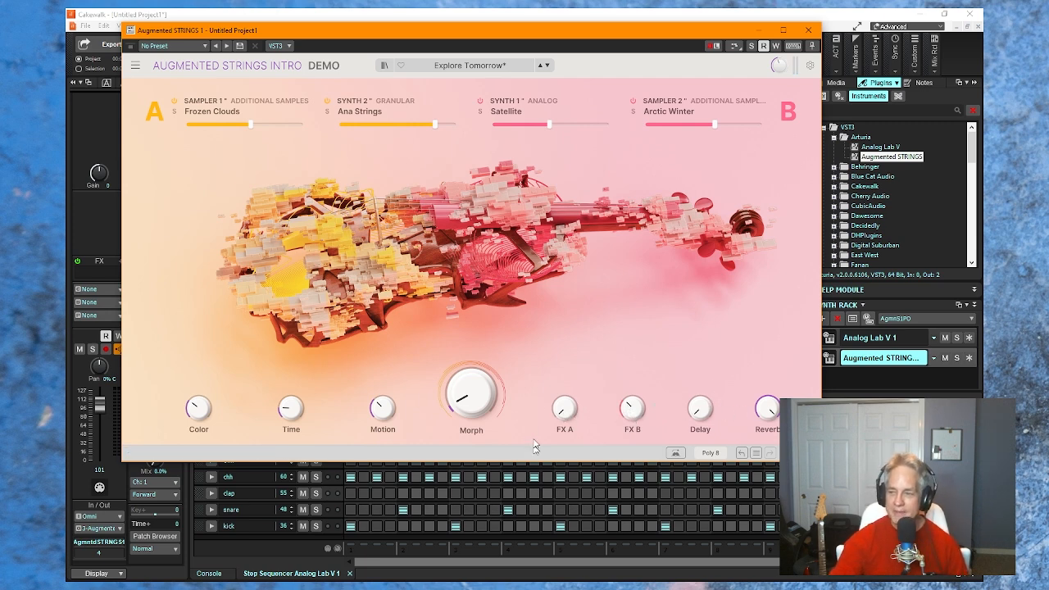
pyautogui.moveTo(567, 408); pyautogui.dragTo(566, 390)
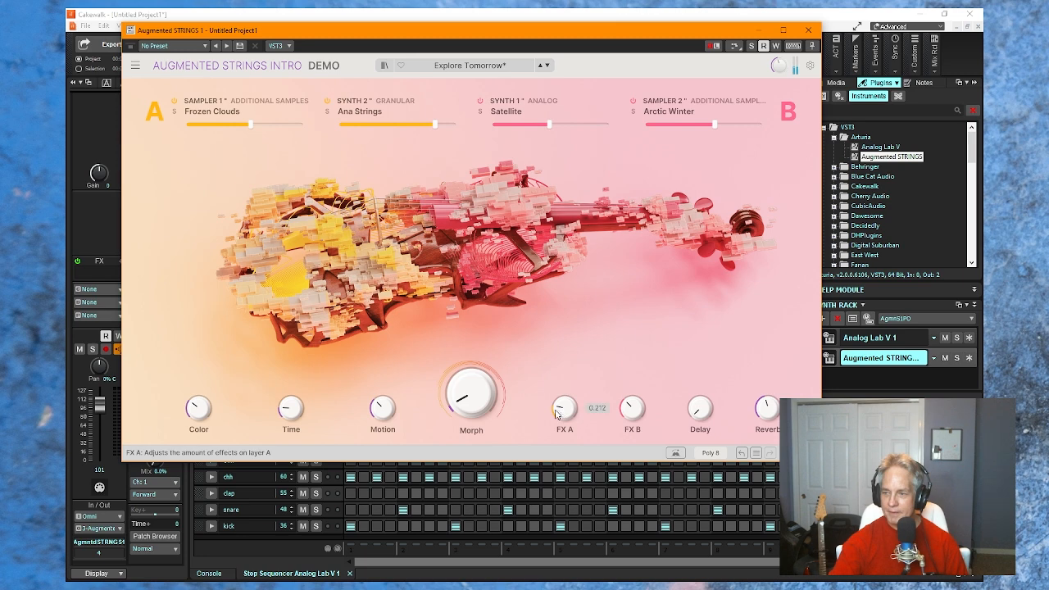
pyautogui.moveTo(560, 407); pyautogui.dragTo(561, 413)
pyautogui.moveTo(636, 407); pyautogui.dragTo(635, 423)
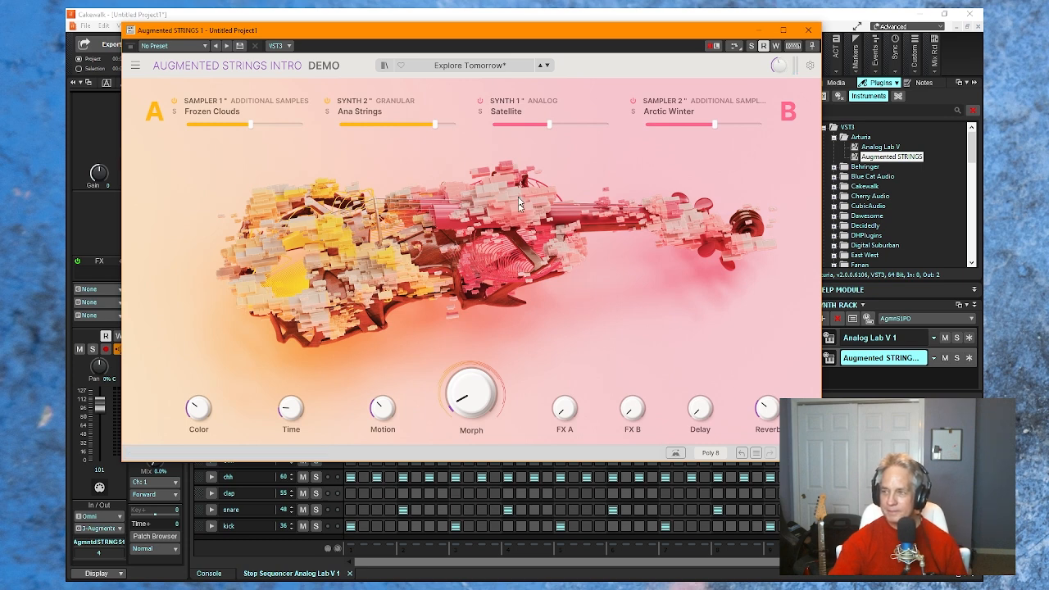
pyautogui.click(807, 35)
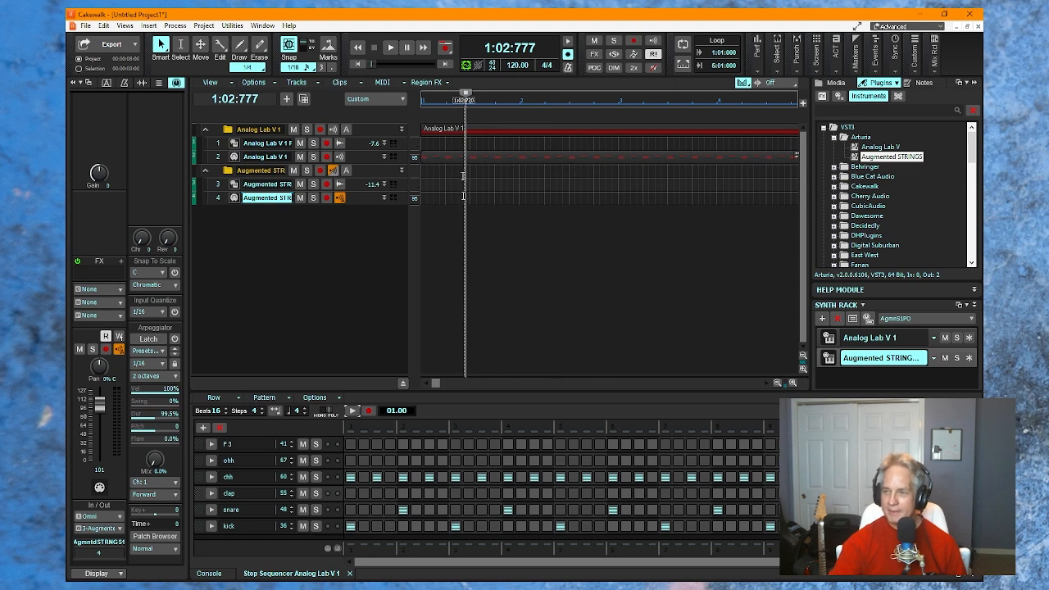
# Step-record whole-note steps on track 4, Augmented STRINGS 1, from 1:01:000 to 5:01:000.
pyautogui.press('w')
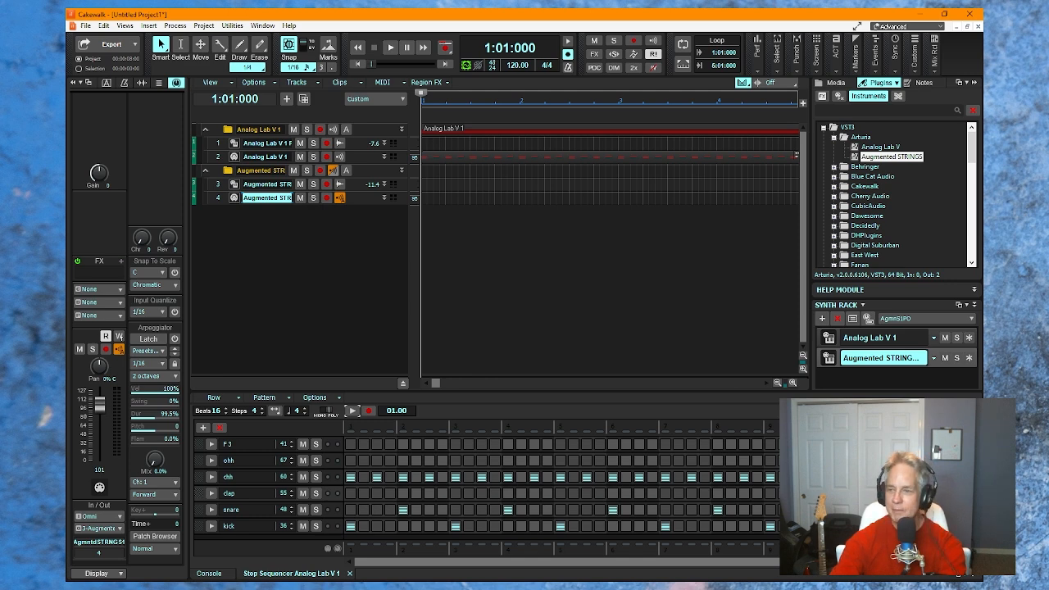
pyautogui.hotkey('shift', 'r')
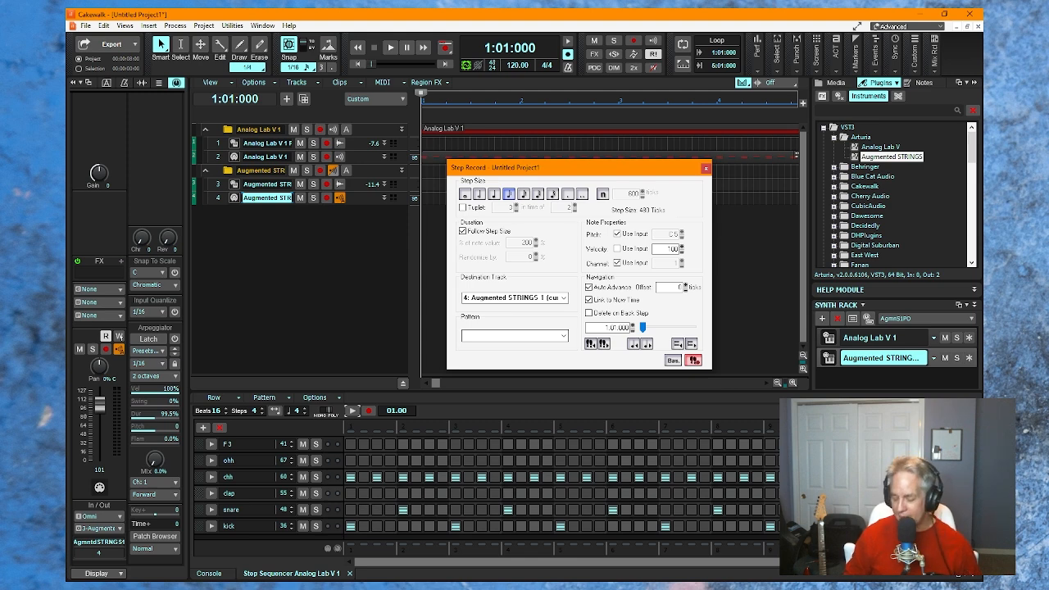
pyautogui.click(464, 194)
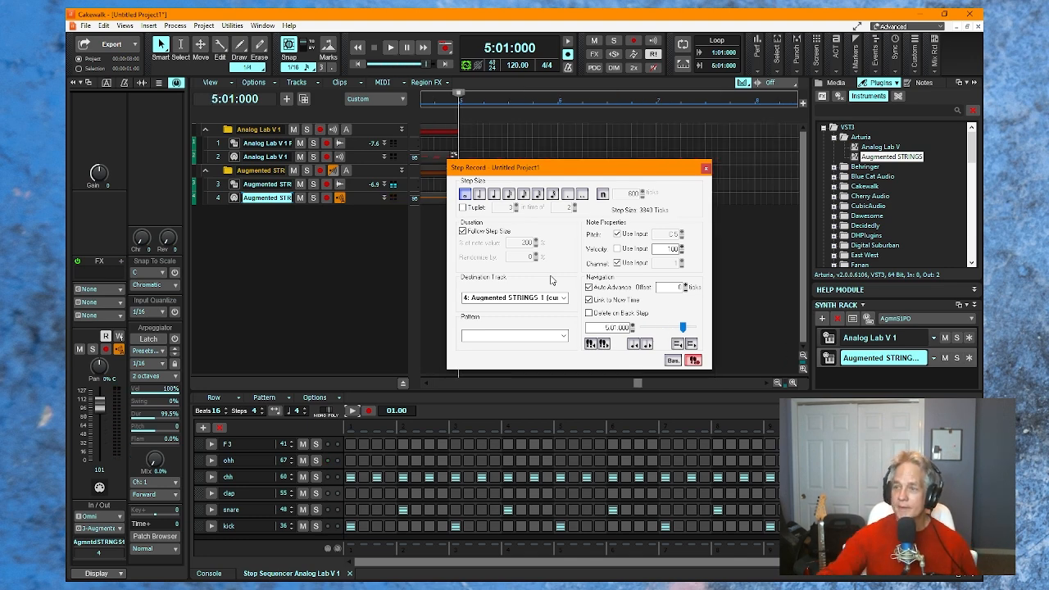
pyautogui.click(706, 168)
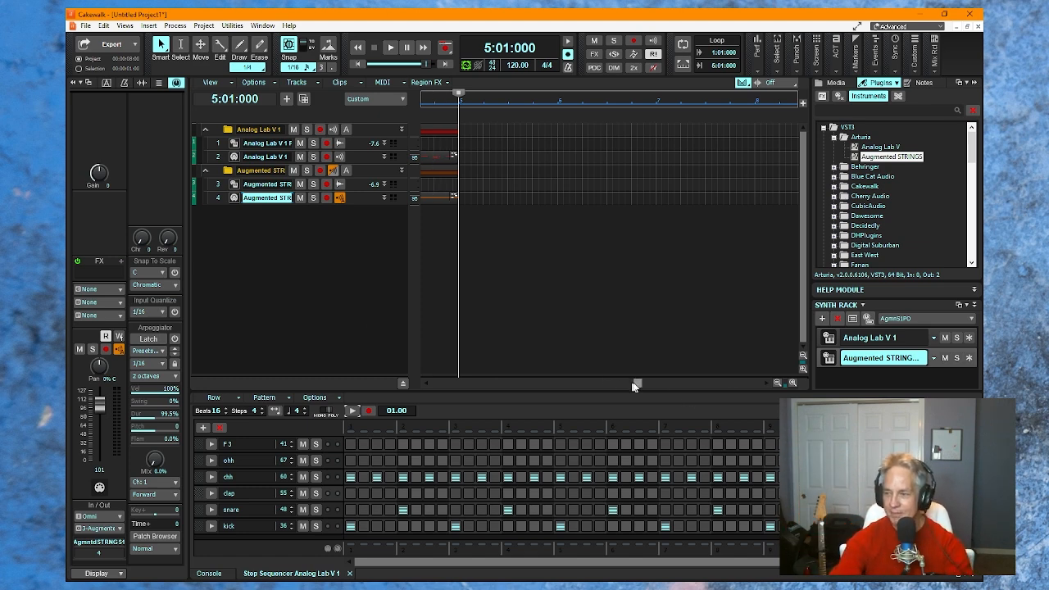
# Play the strings part with the drum pattern from the project start, stop it and rewind to the beginning.
pyautogui.moveTo(636, 383); pyautogui.dragTo(428, 383)
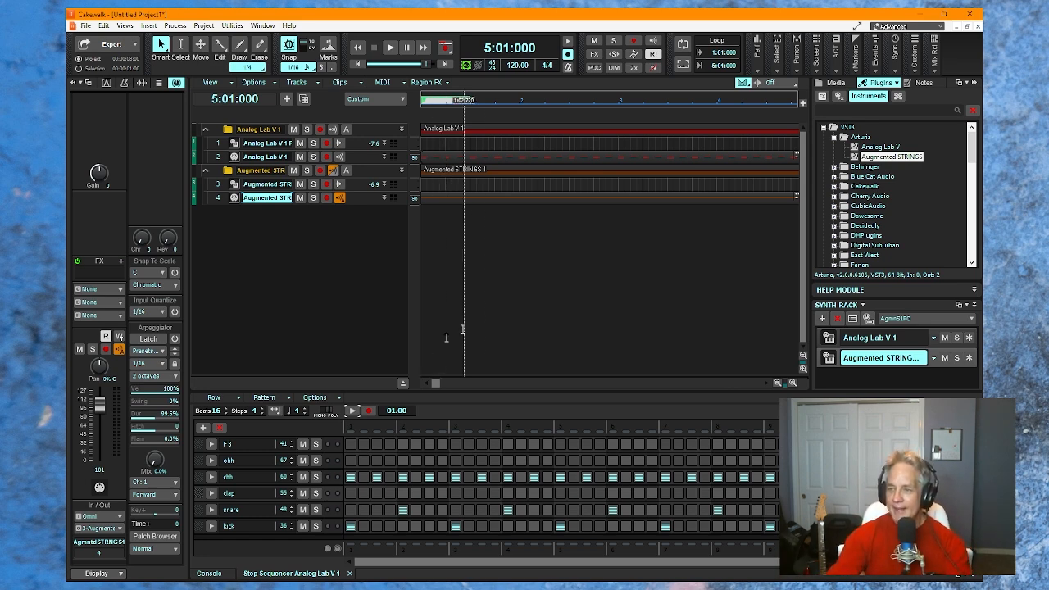
pyautogui.press('w')
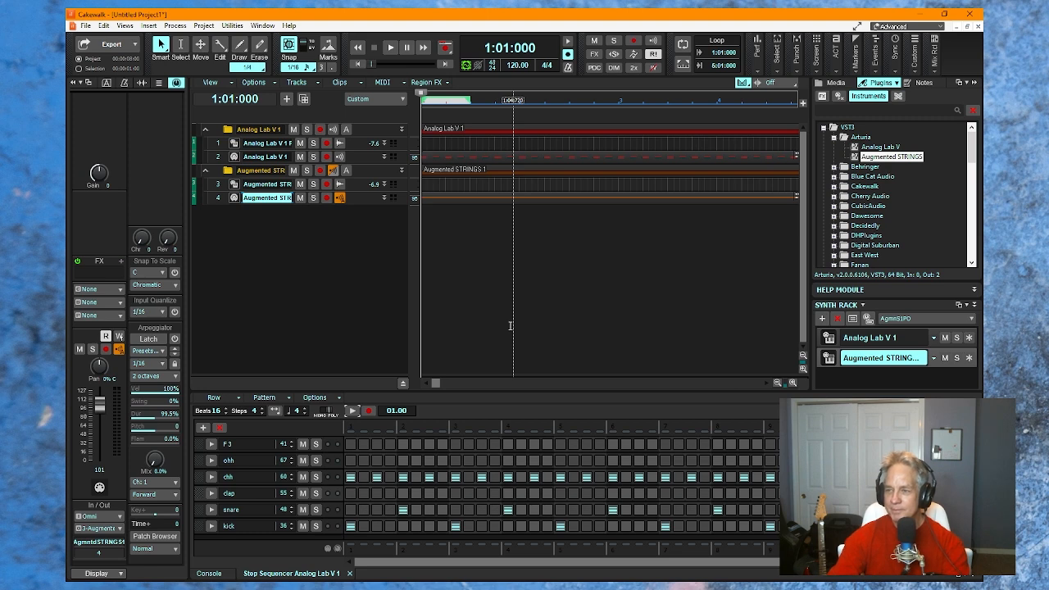
pyautogui.press('space')
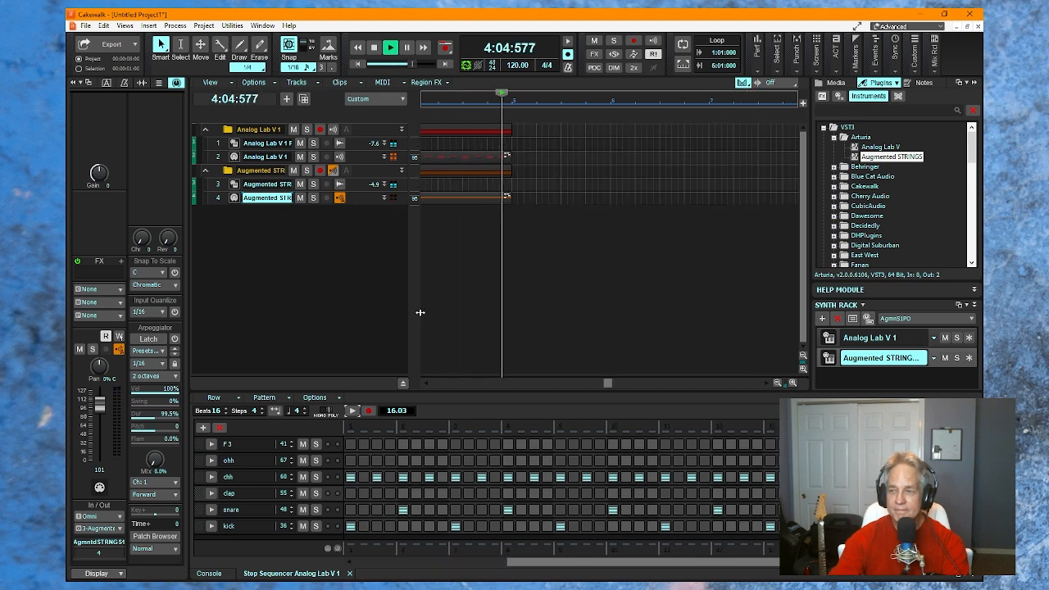
pyautogui.press('space')
pyautogui.press('w')
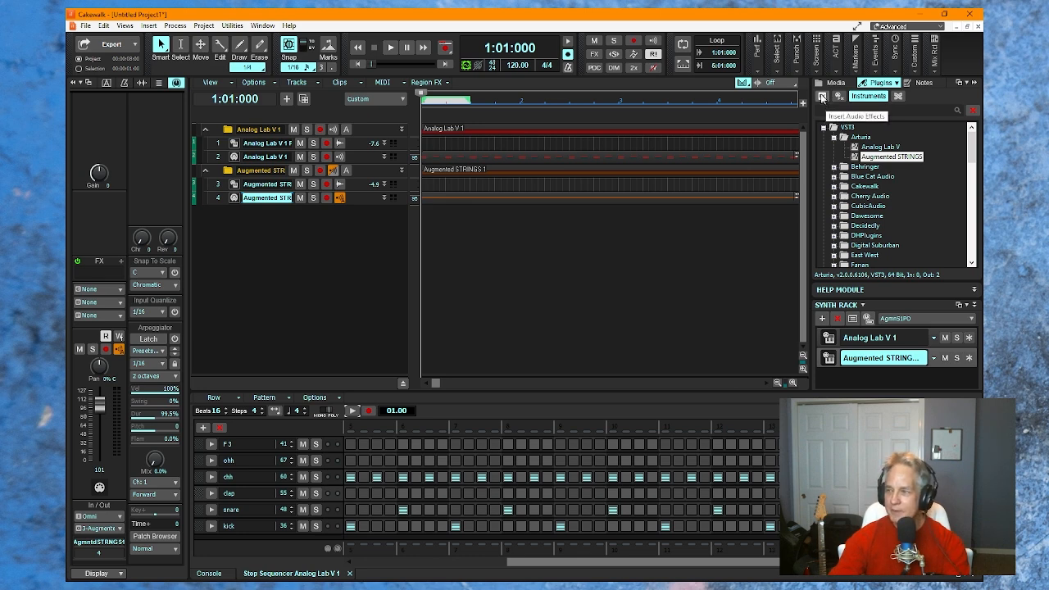
# Insert the 2Rule TugGlicento VST3 audio effect into the FX bin of track 3, the Augmented STRINGS audio output.
pyautogui.click(822, 98)
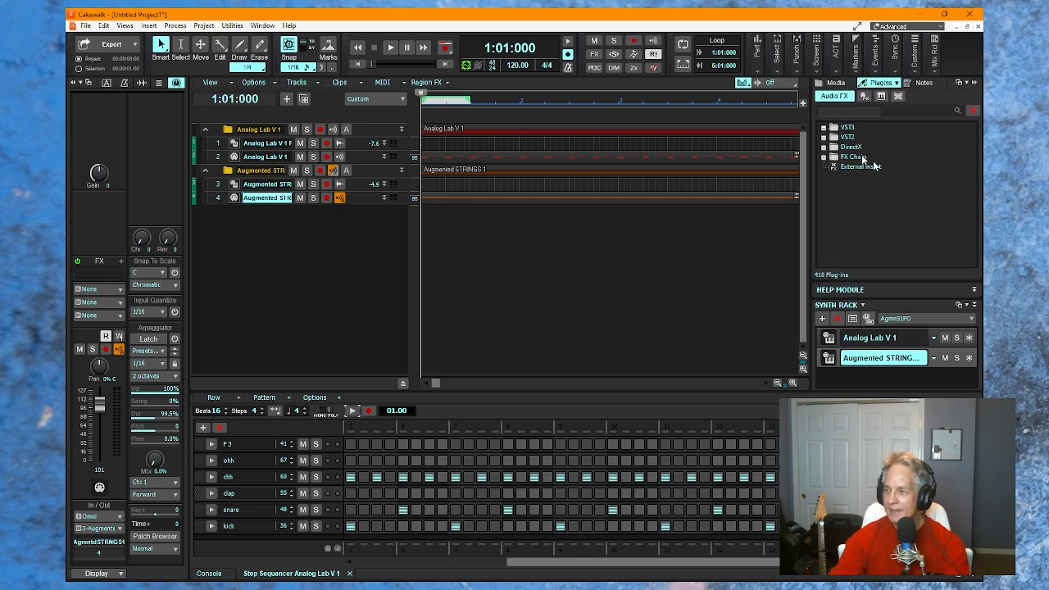
pyautogui.click(825, 128)
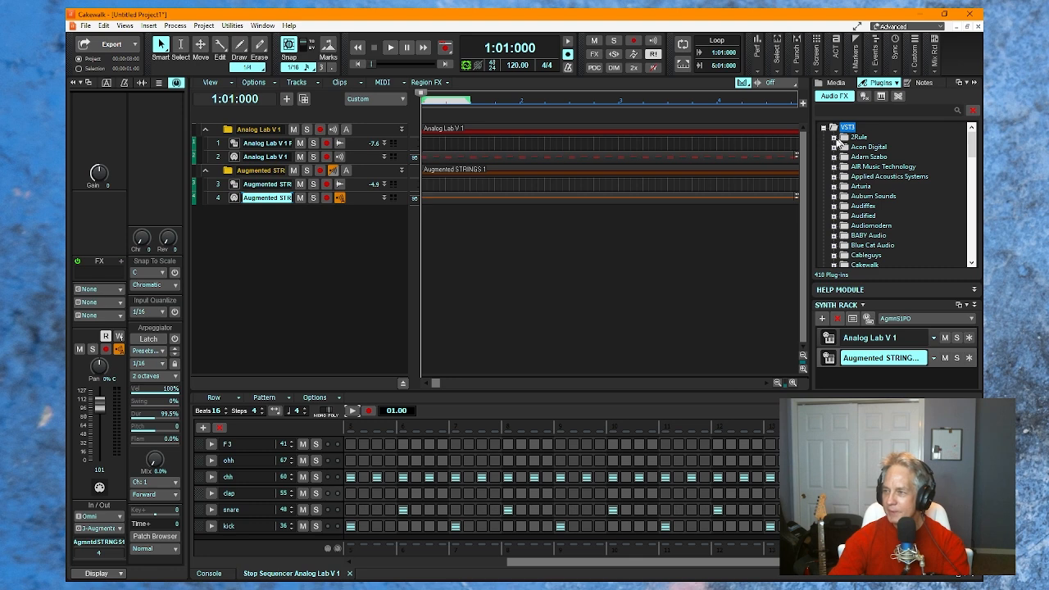
pyautogui.click(834, 137)
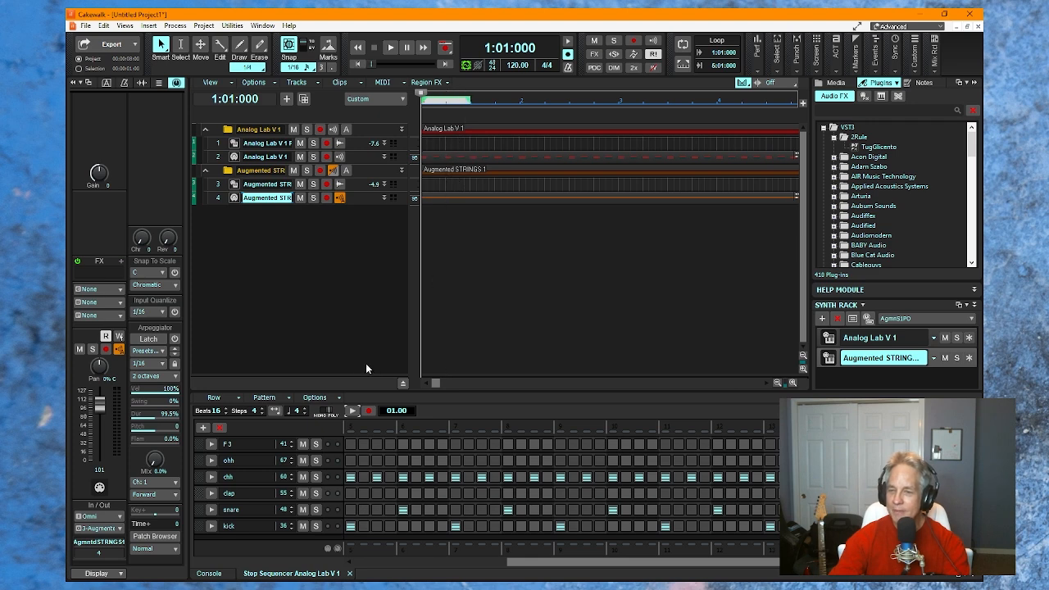
pyautogui.click(358, 185)
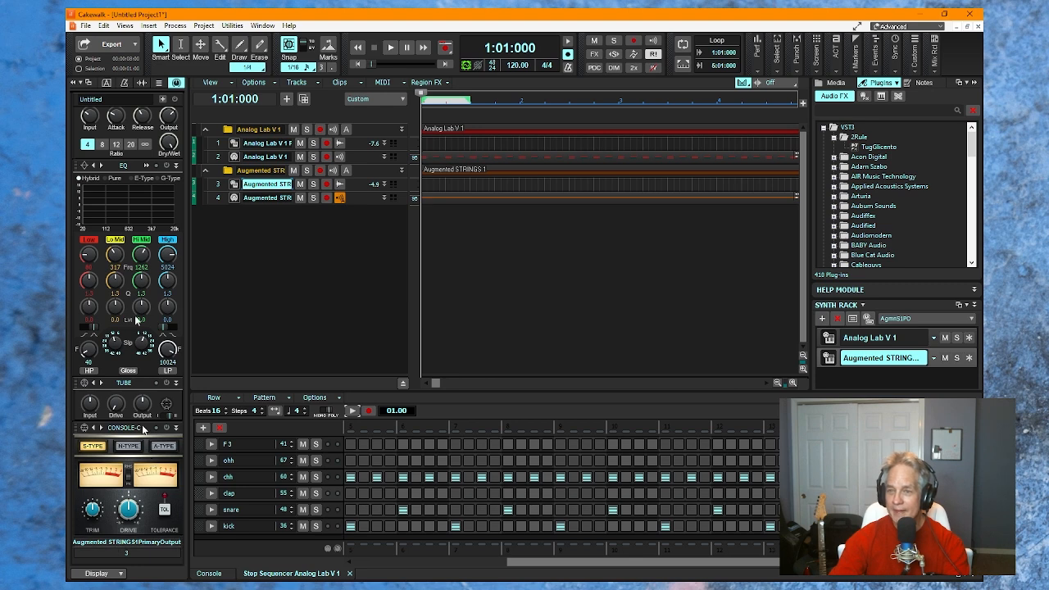
pyautogui.click(159, 83)
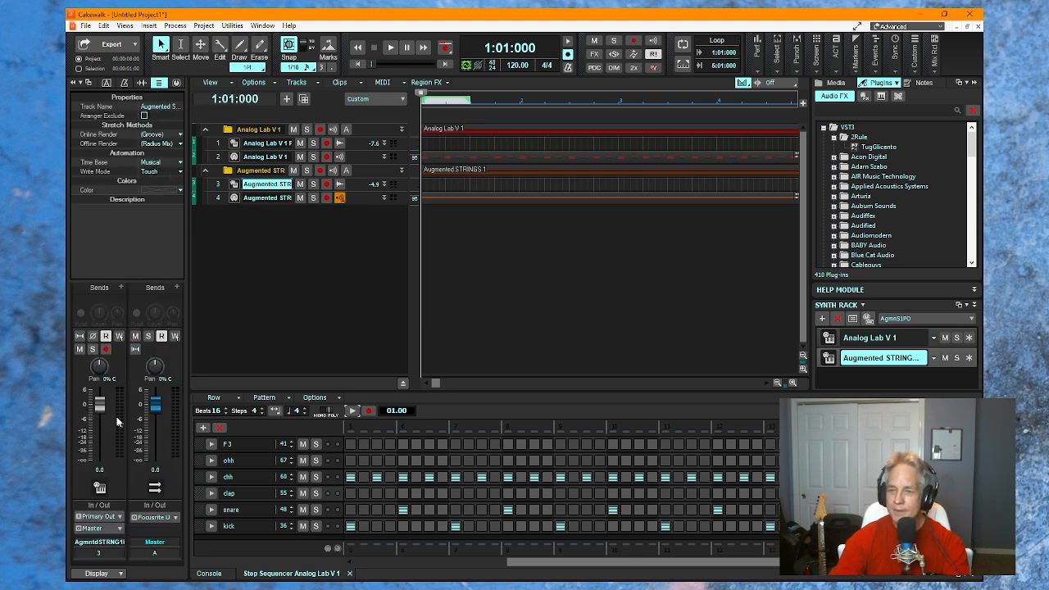
pyautogui.scroll(3, 115, 421)
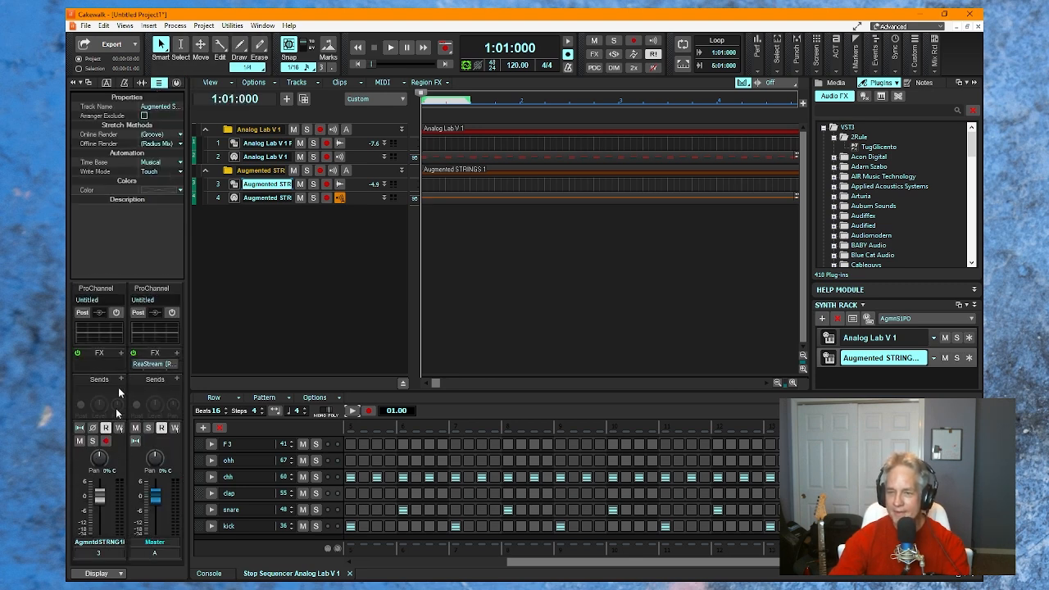
pyautogui.click(879, 148)
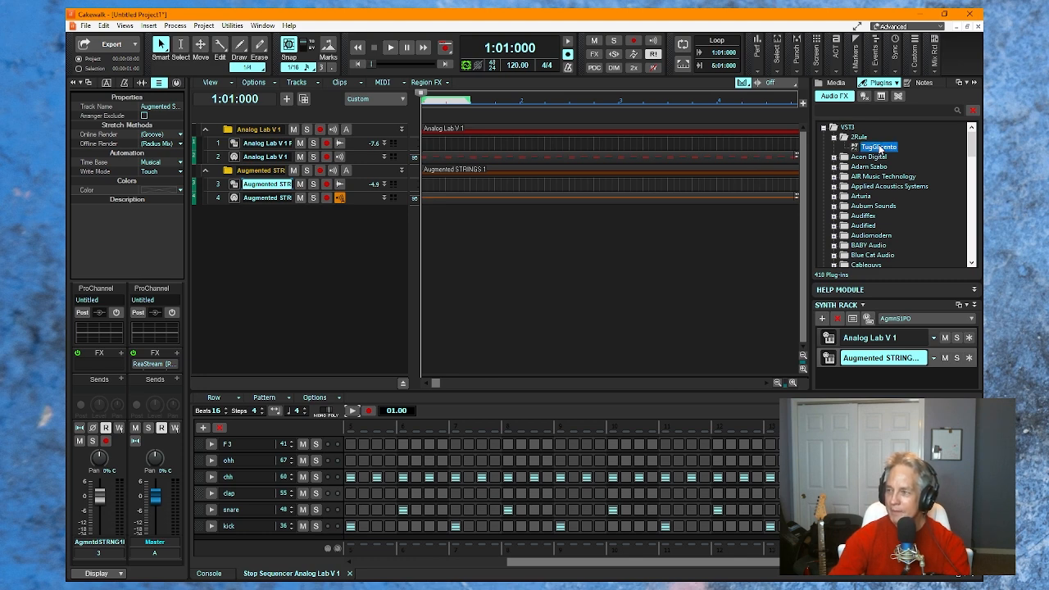
pyautogui.moveTo(879, 147)
pyautogui.mouseDown()
pyautogui.moveTo(462, 276)
pyautogui.moveTo(155, 401)
pyautogui.moveTo(97, 388)
pyautogui.moveTo(93, 369)
pyautogui.mouseUp()
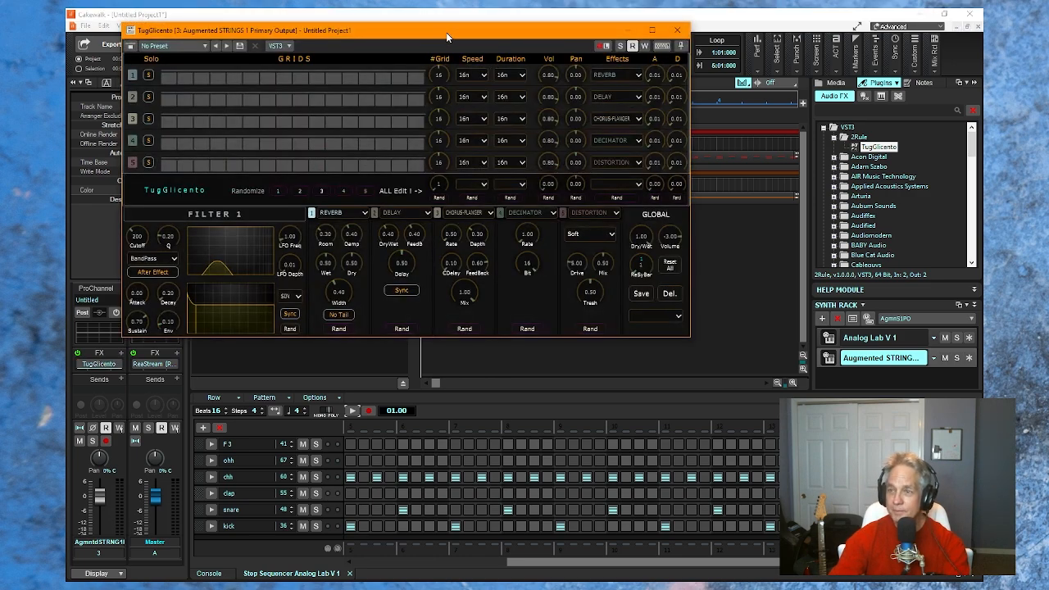
# Examine TugGlicento's grid-count control, the effect choices for row 1 with Reverb kept, and the filter settings of row 2.
pyautogui.moveTo(446, 32); pyautogui.dragTo(523, 53)
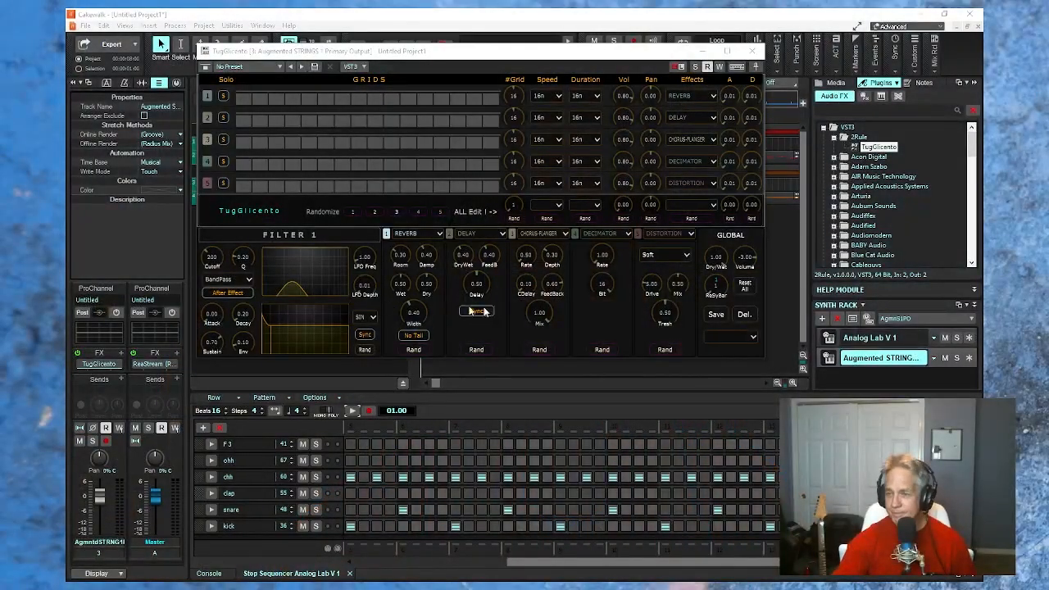
pyautogui.moveTo(455, 54); pyautogui.dragTo(470, 77)
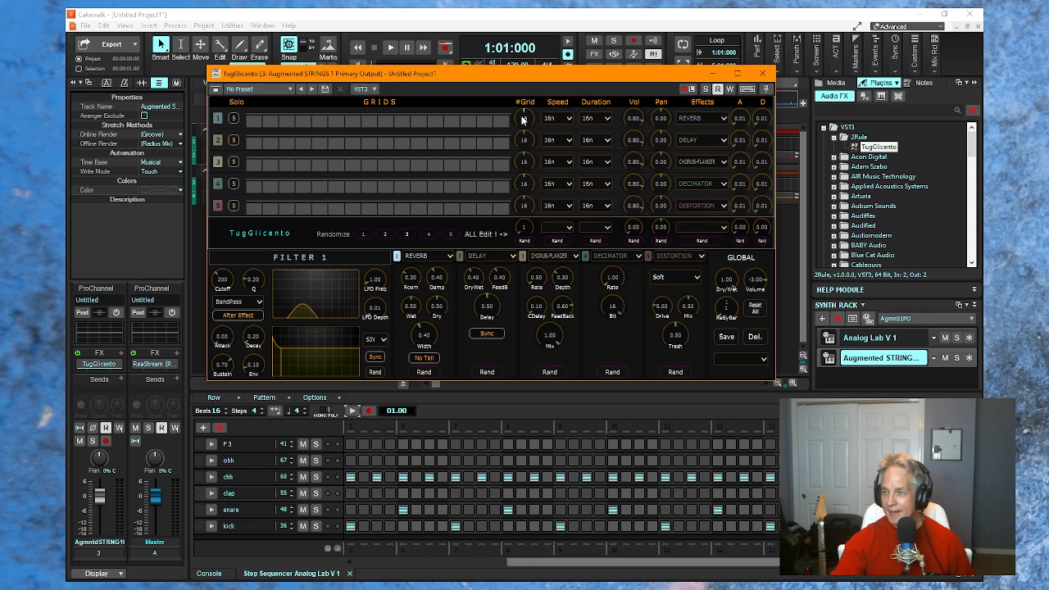
pyautogui.moveTo(525, 122)
pyautogui.mouseDown()
pyautogui.moveTo(555, 238)
pyautogui.moveTo(535, 145)
pyautogui.moveTo(534, 48)
pyautogui.moveTo(531, 141)
pyautogui.moveTo(529, 123)
pyautogui.mouseUp()
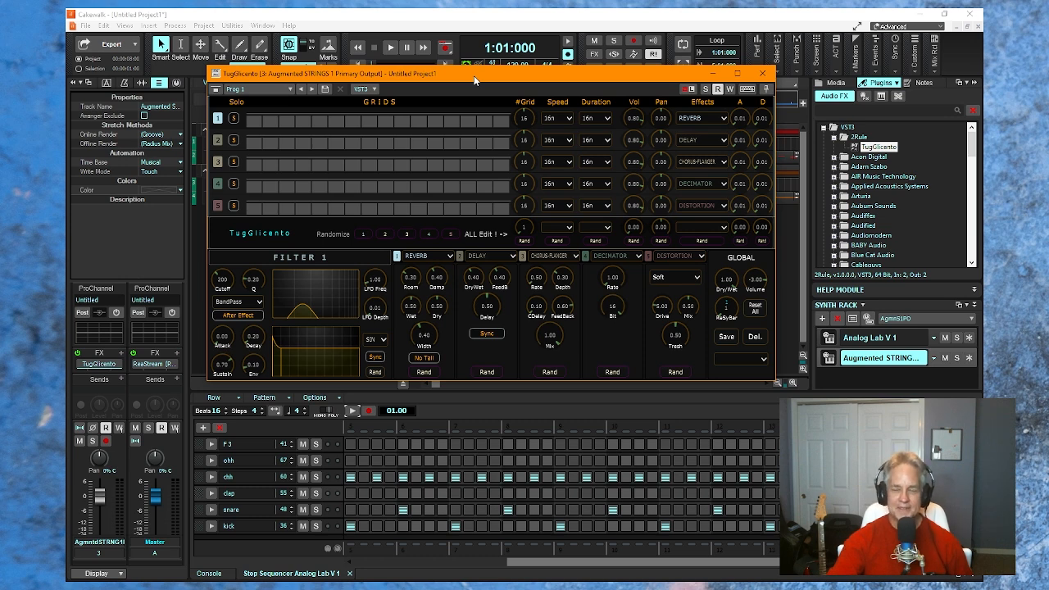
pyautogui.moveTo(474, 75); pyautogui.dragTo(464, 71)
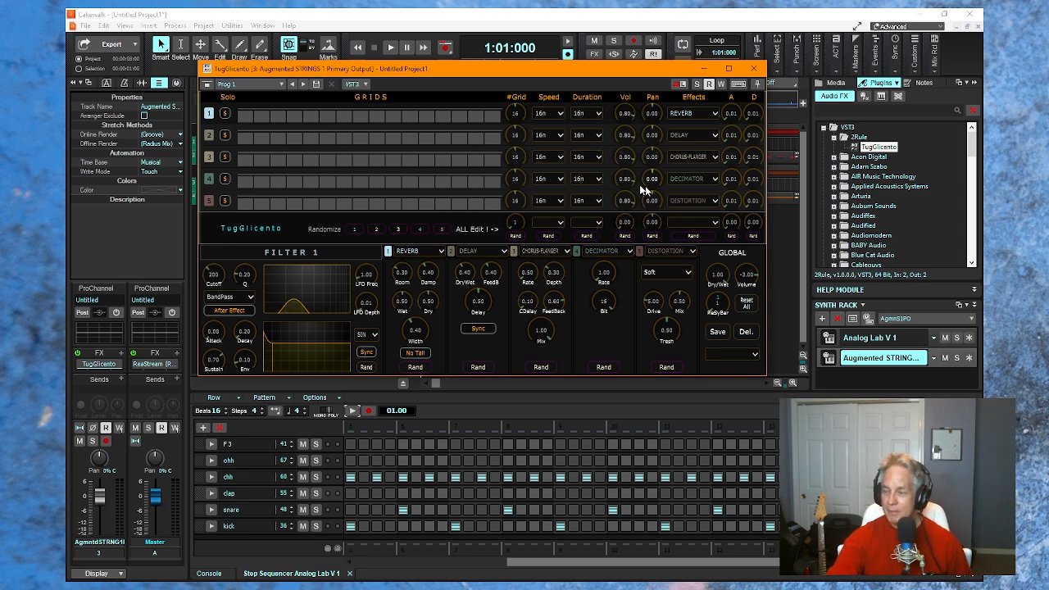
pyautogui.click(715, 115)
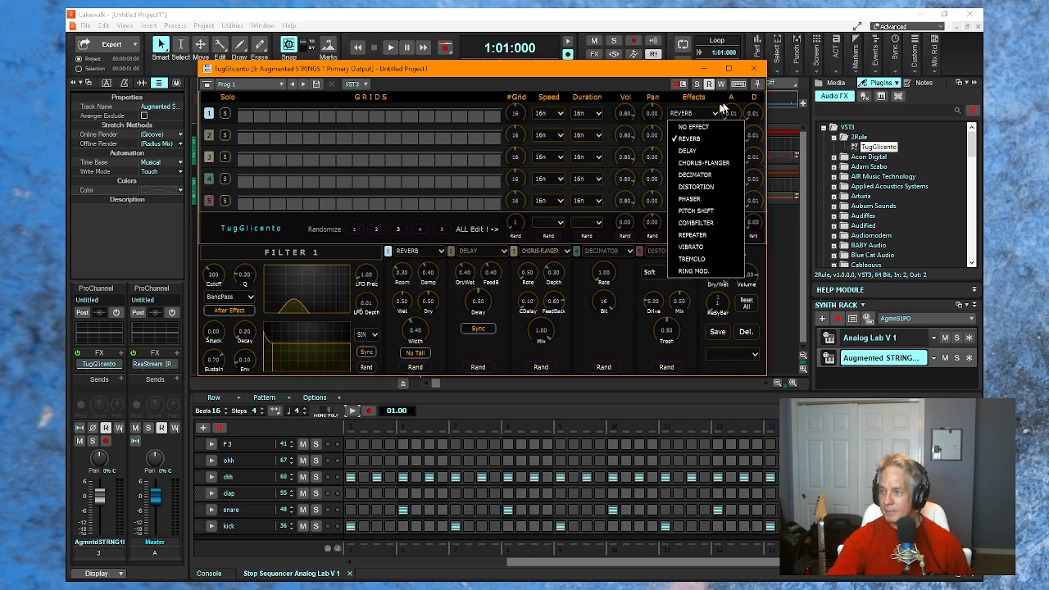
pyautogui.click(685, 139)
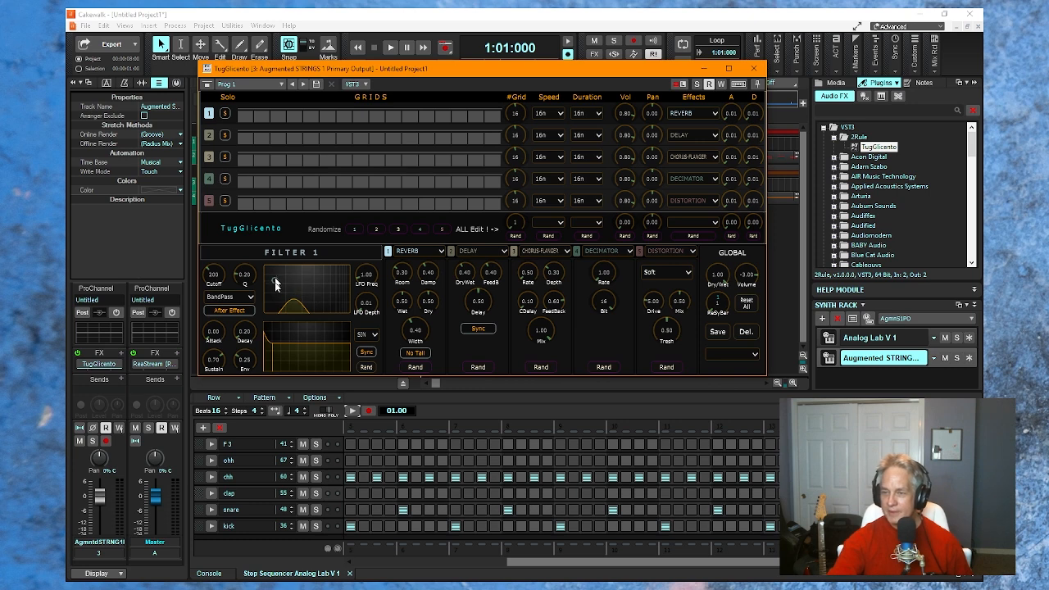
pyautogui.click(209, 135)
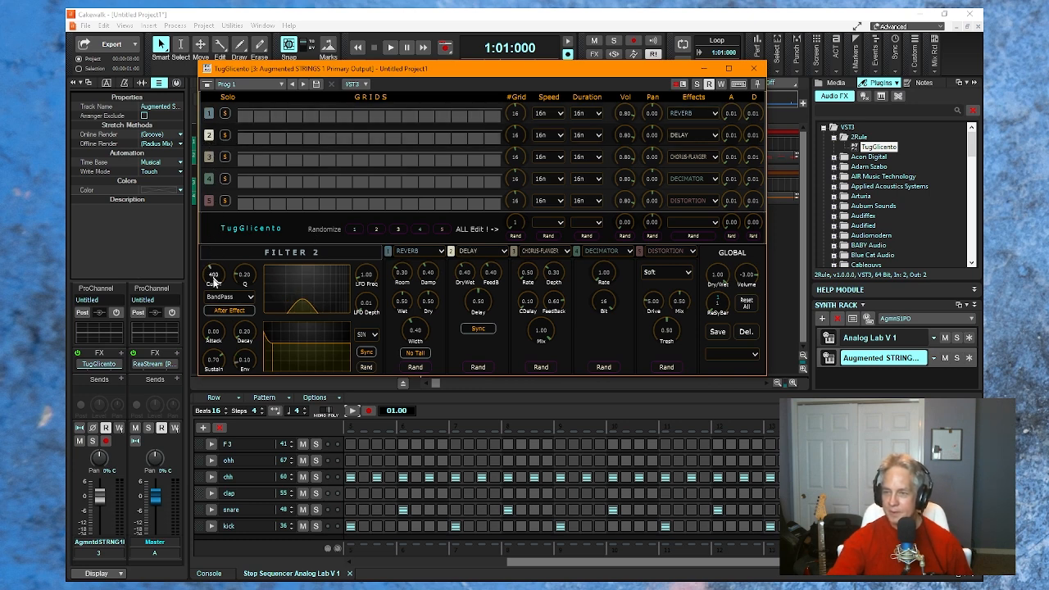
# Try row 2's filter in TugGlicento with a 434 cutoff and randomized settings, and view the effect choices for row 5.
pyautogui.click(232, 298)
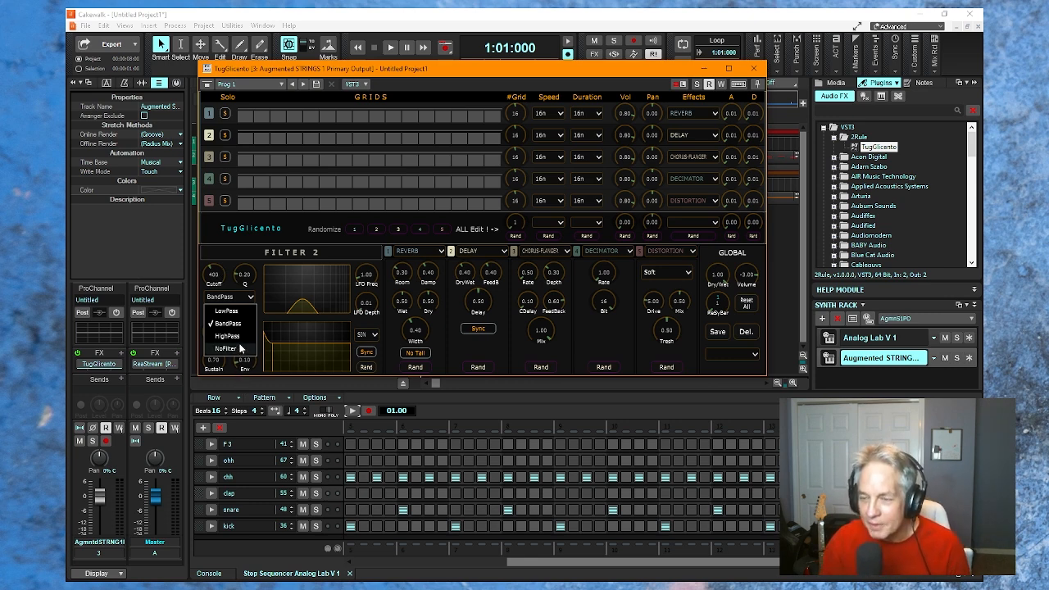
pyautogui.click(211, 274)
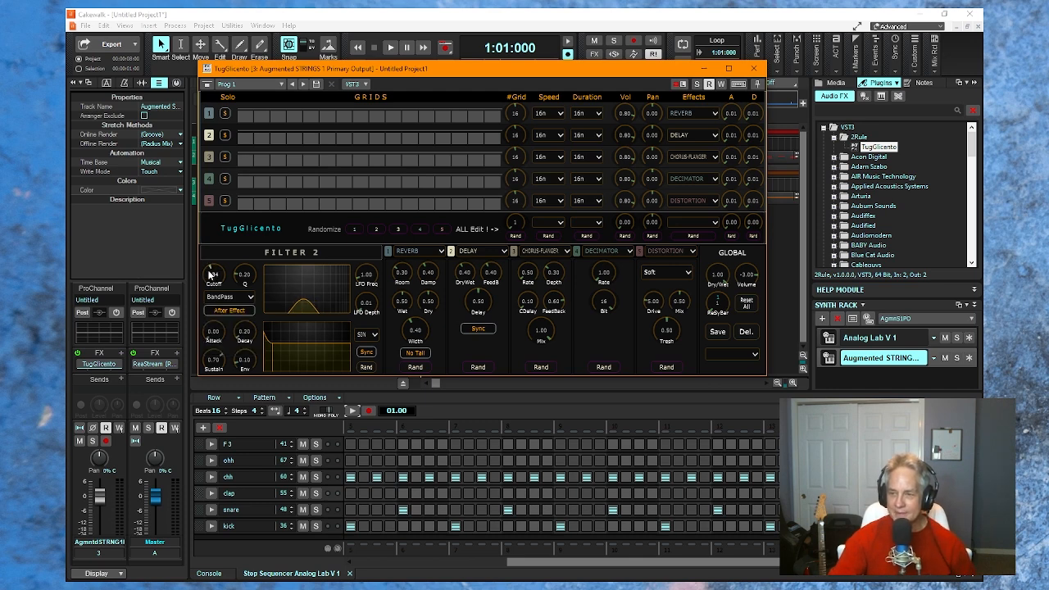
pyautogui.moveTo(242, 279); pyautogui.dragTo(244, 310)
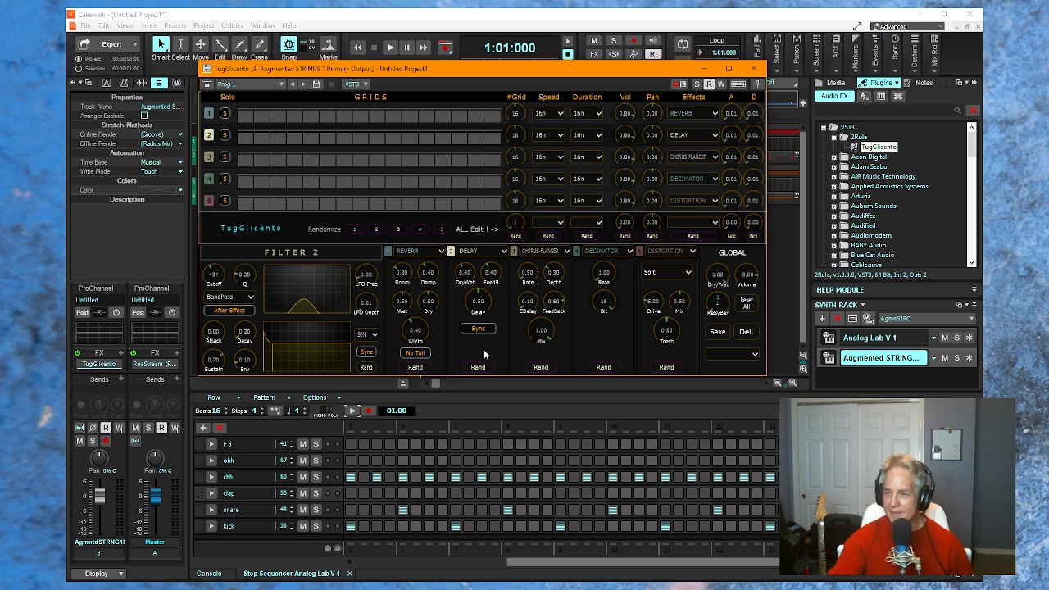
pyautogui.click(367, 368)
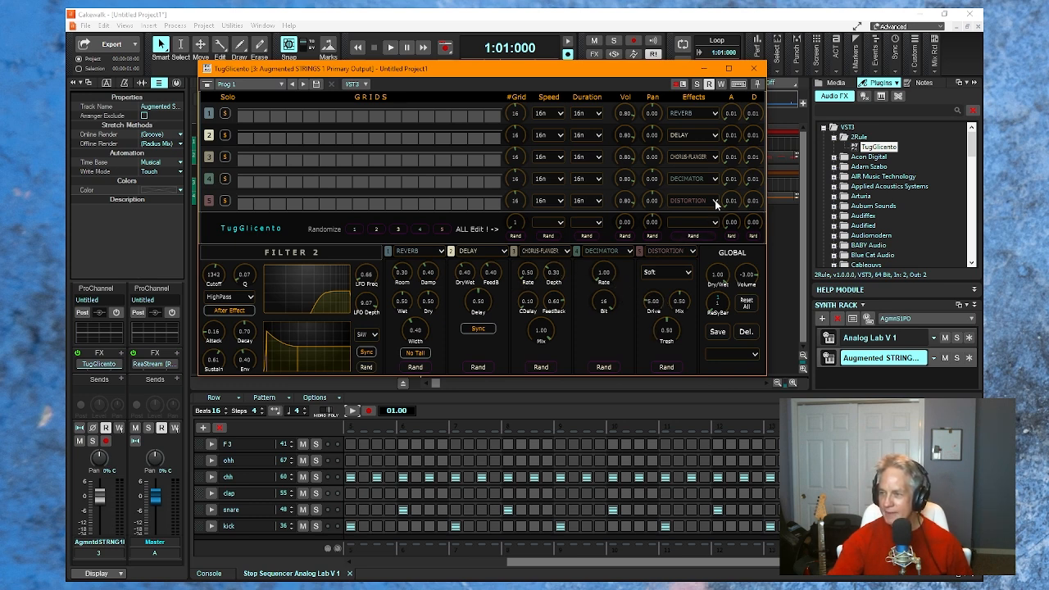
pyautogui.click(692, 251)
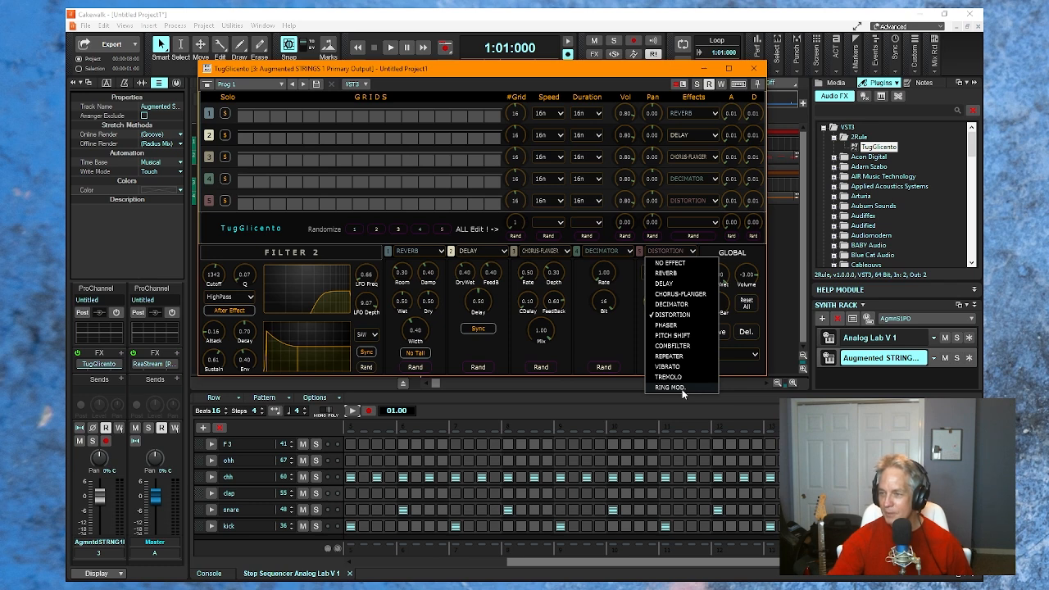
pyautogui.click(627, 343)
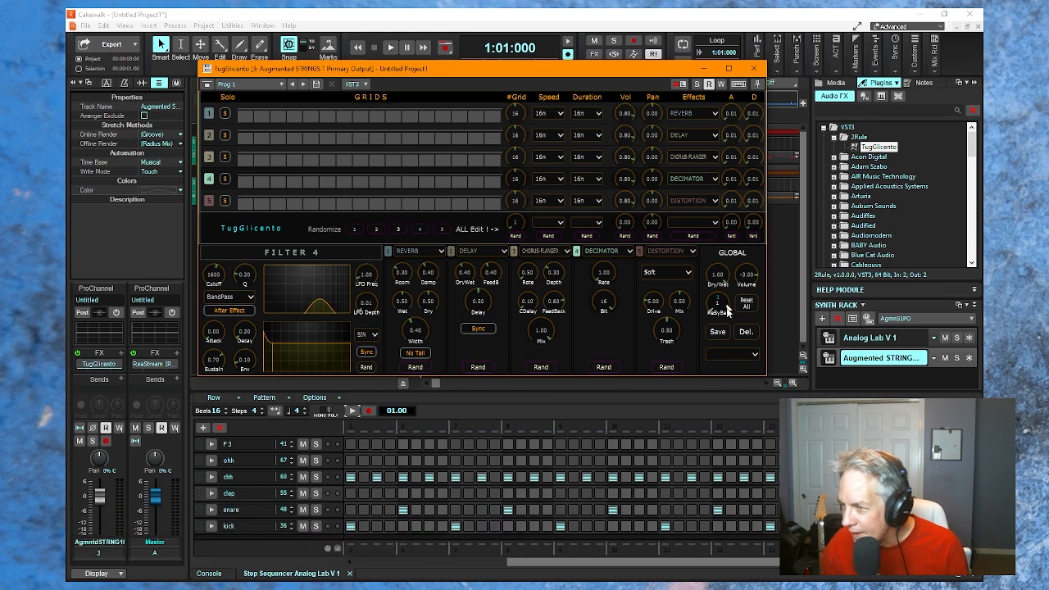
# Load TugGlicento's Lost preset and start playback to hear it on the strings.
pyautogui.click(756, 354)
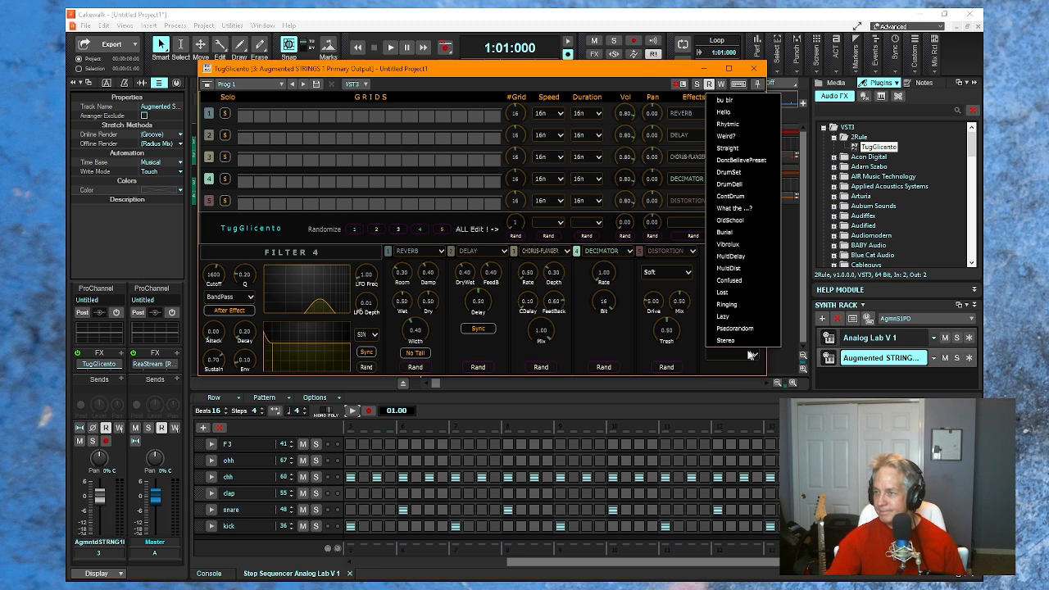
pyautogui.click(743, 293)
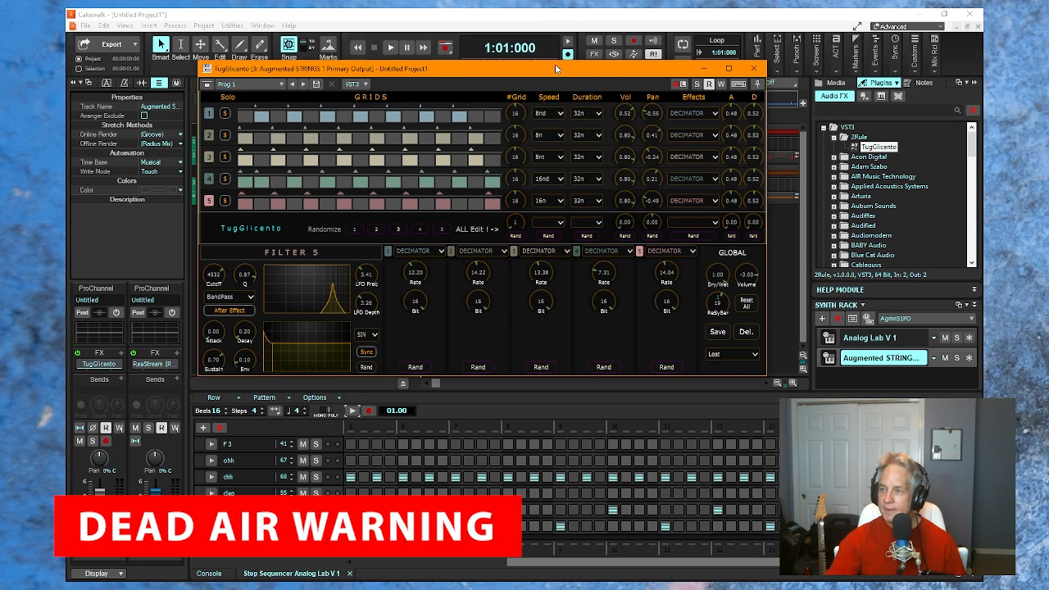
pyautogui.moveTo(555, 69); pyautogui.dragTo(543, 382)
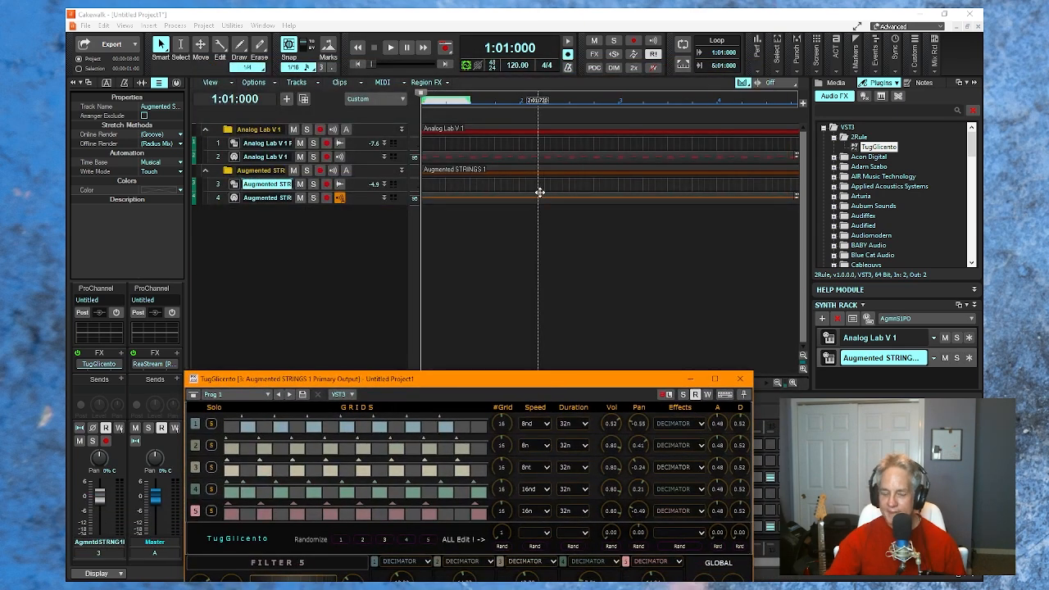
pyautogui.press('space')
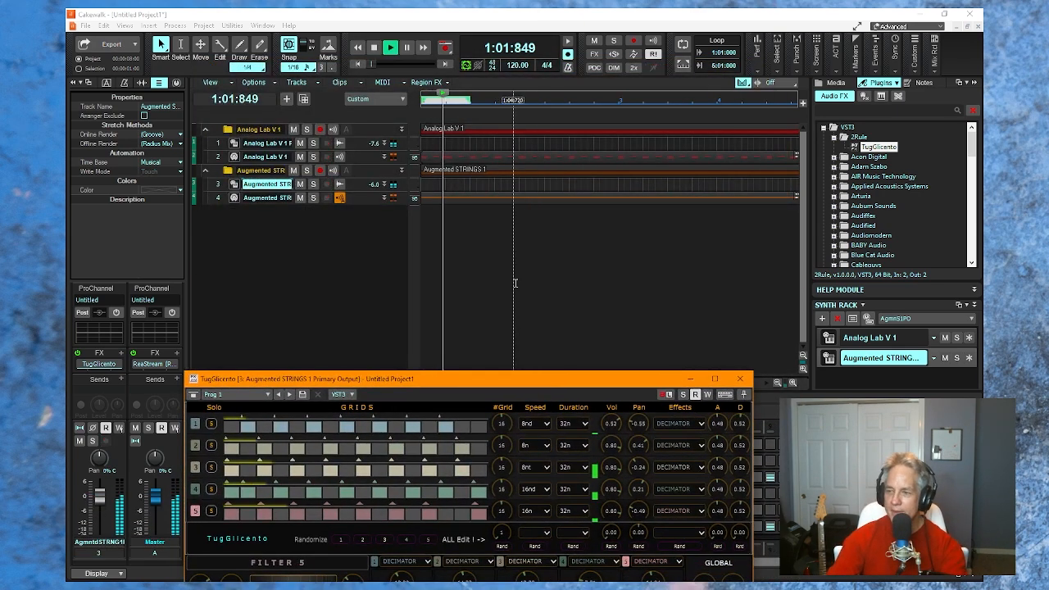
# Switch TugGlicento to the Burial preset during playback.
pyautogui.moveTo(522, 384); pyautogui.dragTo(469, 133)
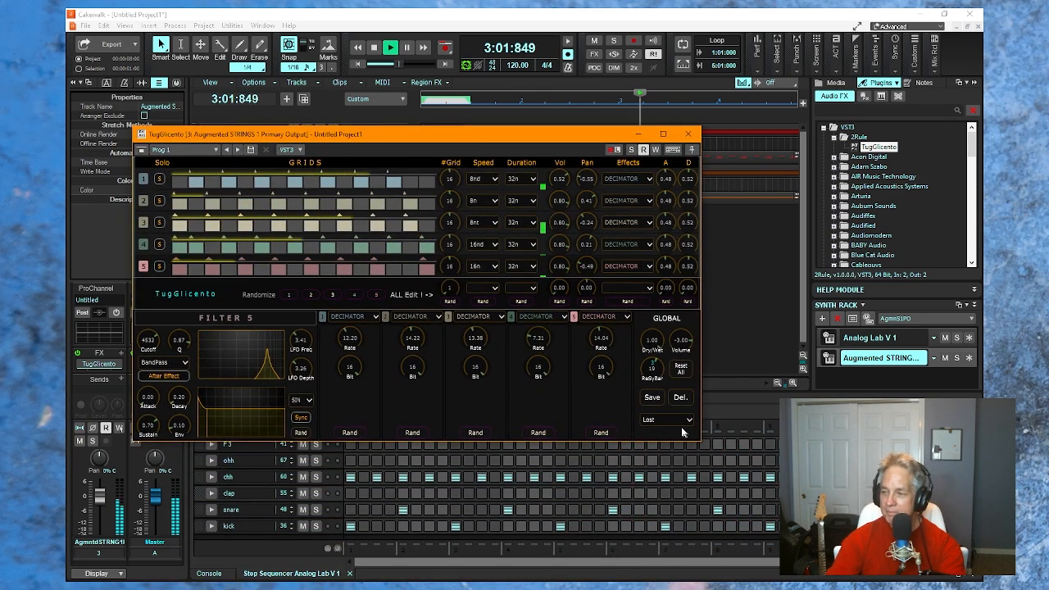
pyautogui.click(678, 421)
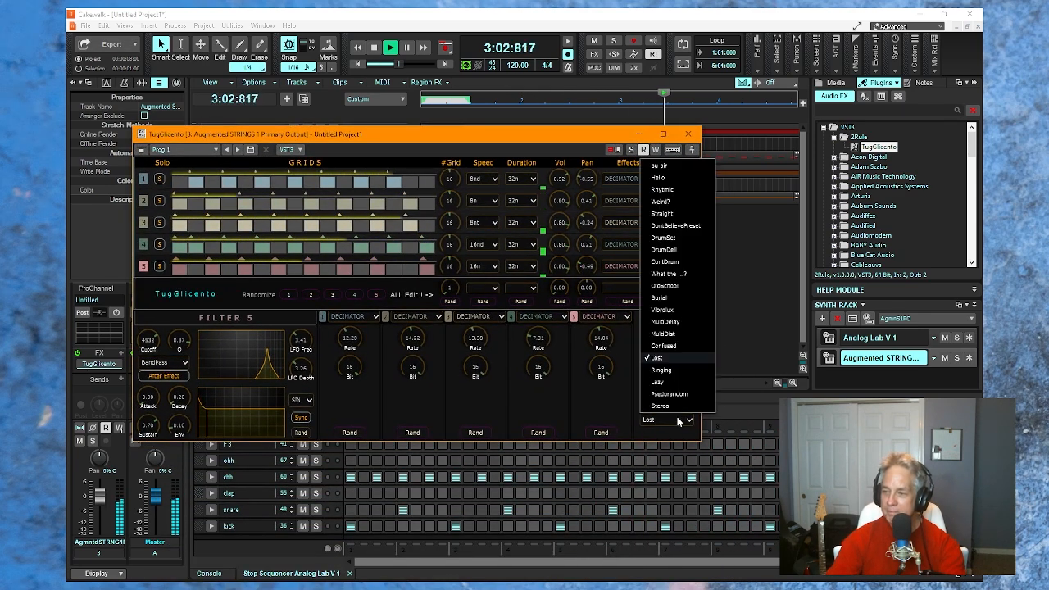
pyautogui.click(686, 300)
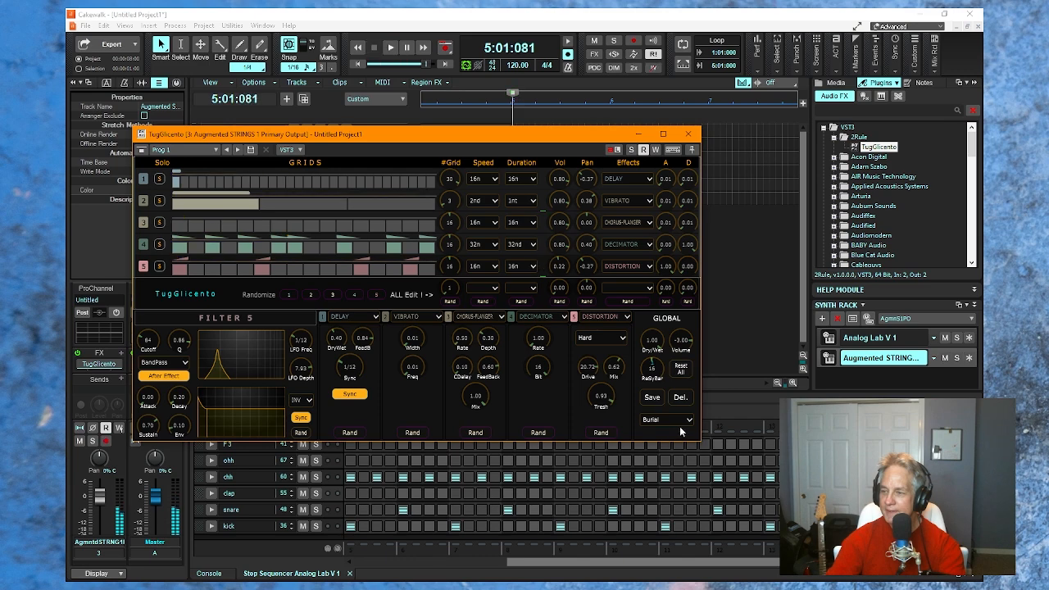
# Select the strings clip on track 4, turn on looping from 1:01:000 to 5:01:000 and play from the start.
pyautogui.moveTo(575, 135); pyautogui.dragTo(580, 365)
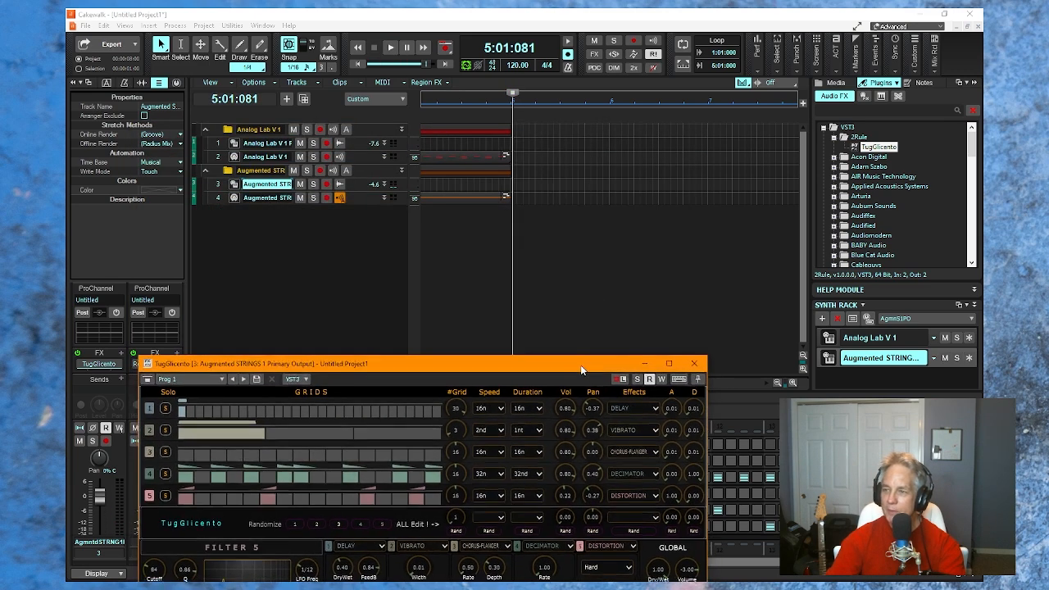
pyautogui.click(482, 196)
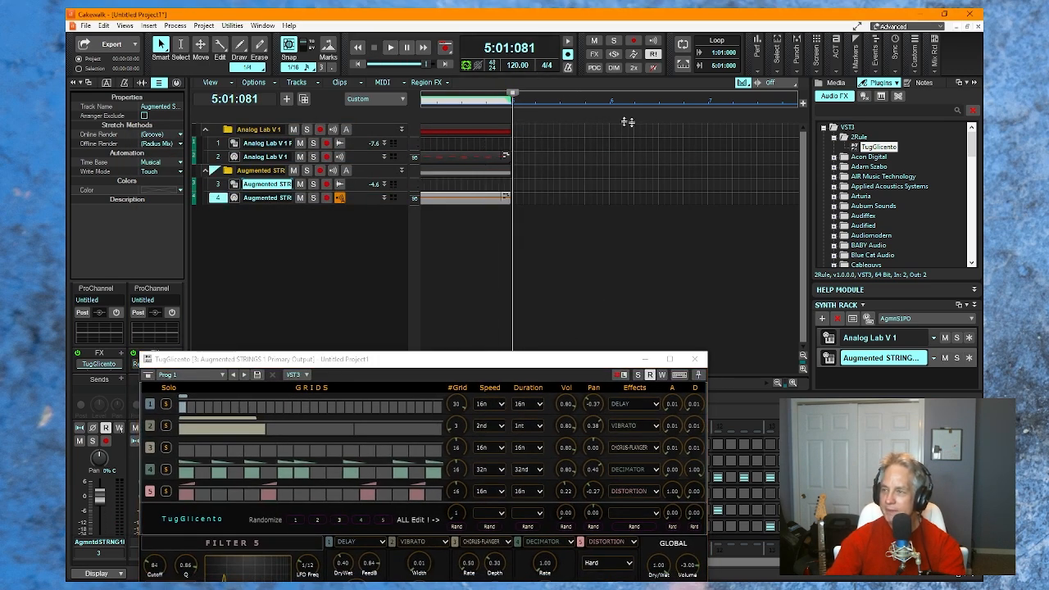
pyautogui.click(682, 46)
pyautogui.press('w')
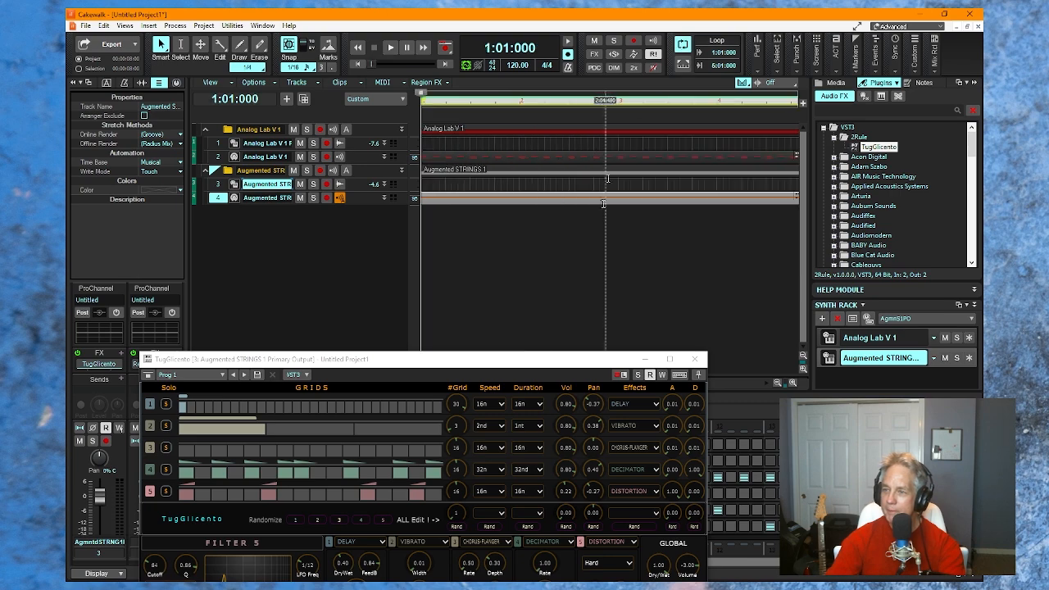
pyautogui.press('space')
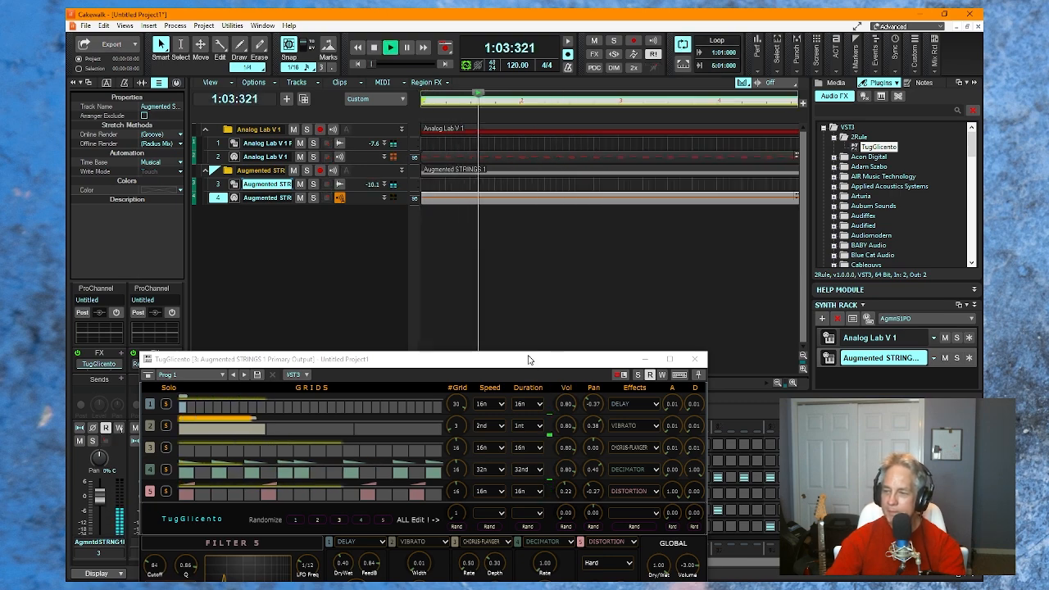
# Audition TugGlicento's ContDrum and DrumSet presets over the playing loop, and load the Rhythmic preset.
pyautogui.moveTo(530, 358); pyautogui.dragTo(535, 167)
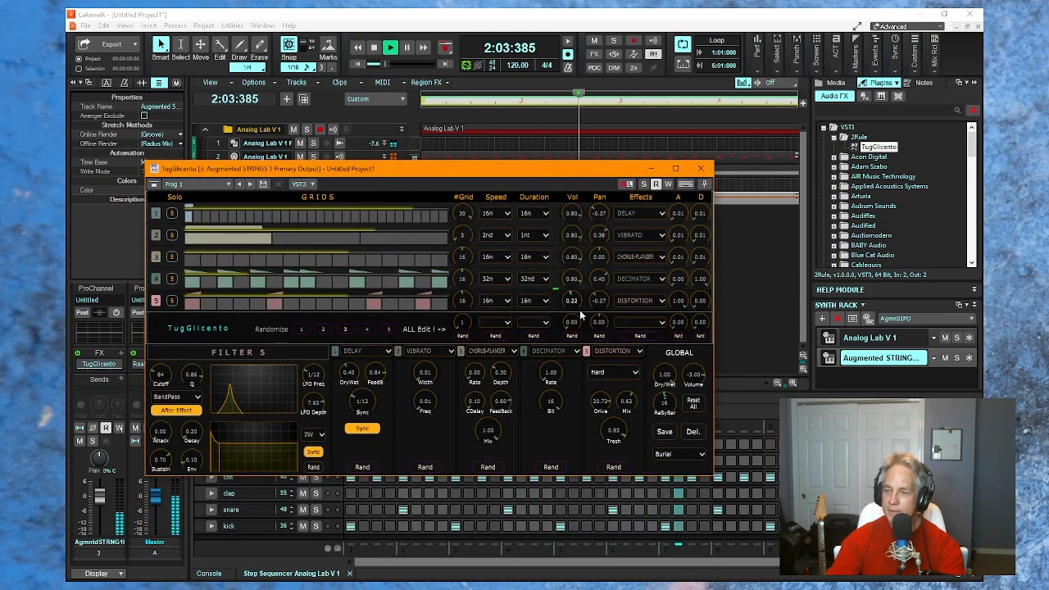
pyautogui.click(695, 457)
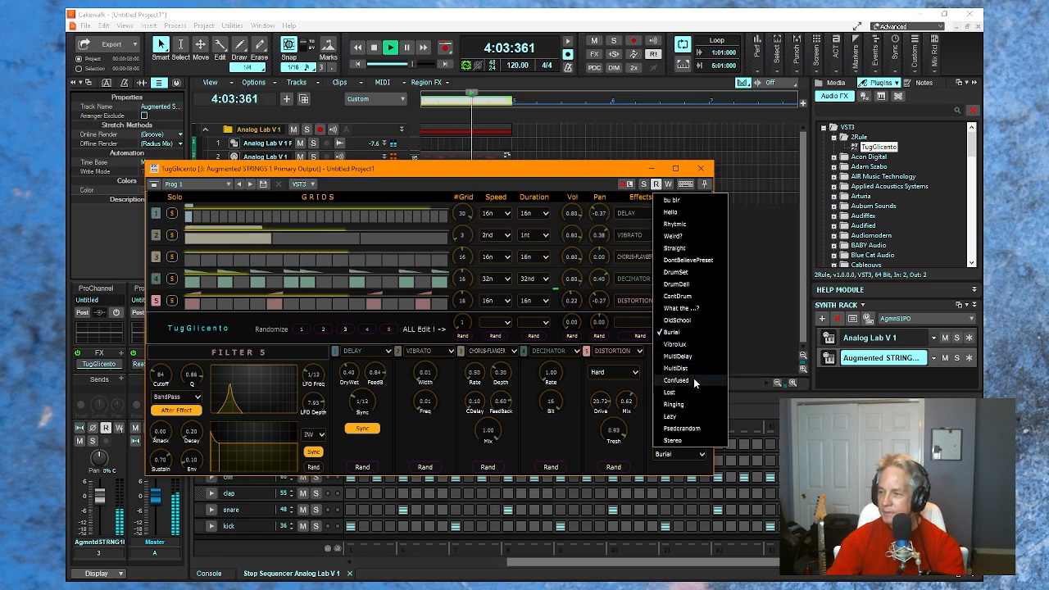
pyautogui.click(696, 298)
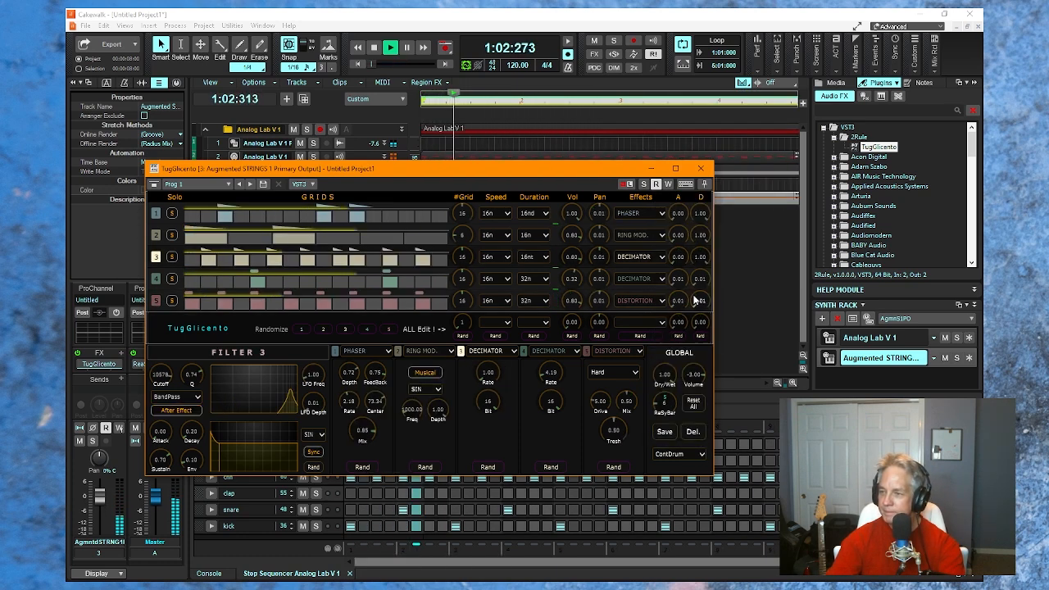
pyautogui.click(703, 453)
pyautogui.click(698, 272)
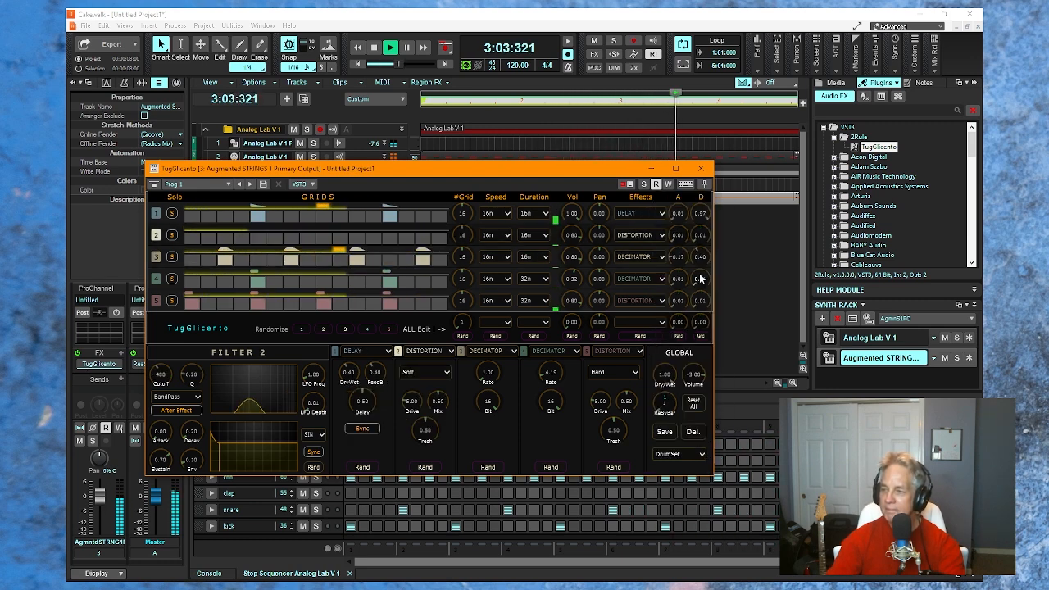
pyautogui.click(701, 455)
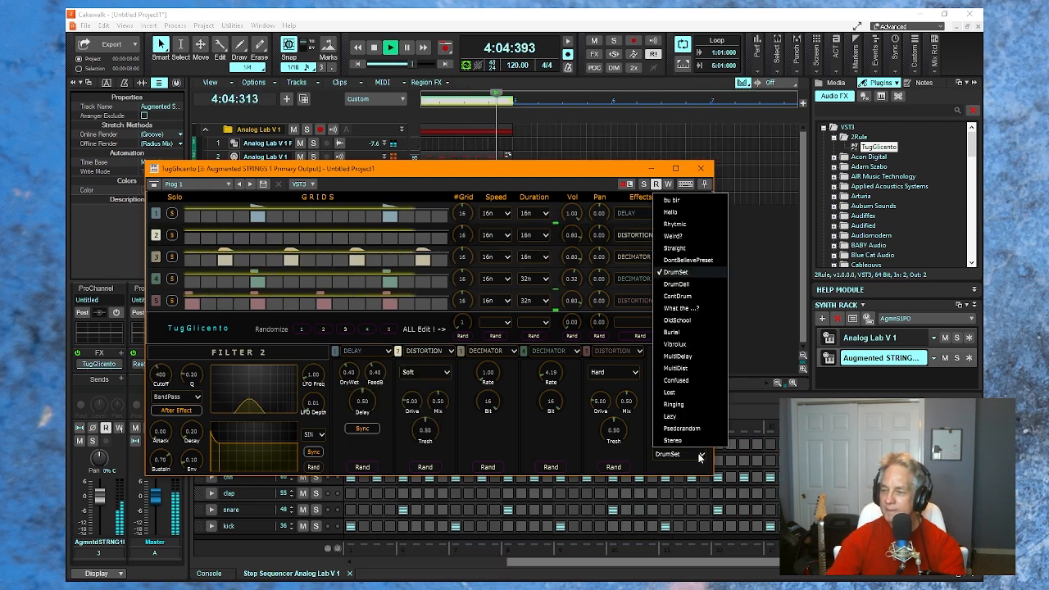
pyautogui.click(704, 224)
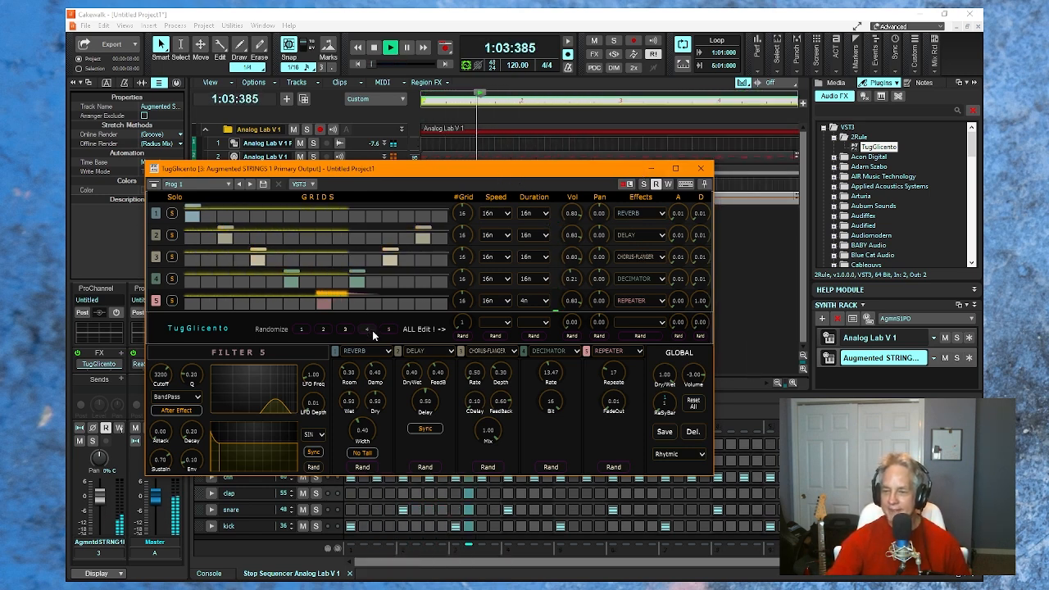
# Set TugGlicento's row 5 filter to HighPass with a cutoff of 648 and Q of 0.91, and stop playback with the plug-in closed.
pyautogui.click(193, 412)
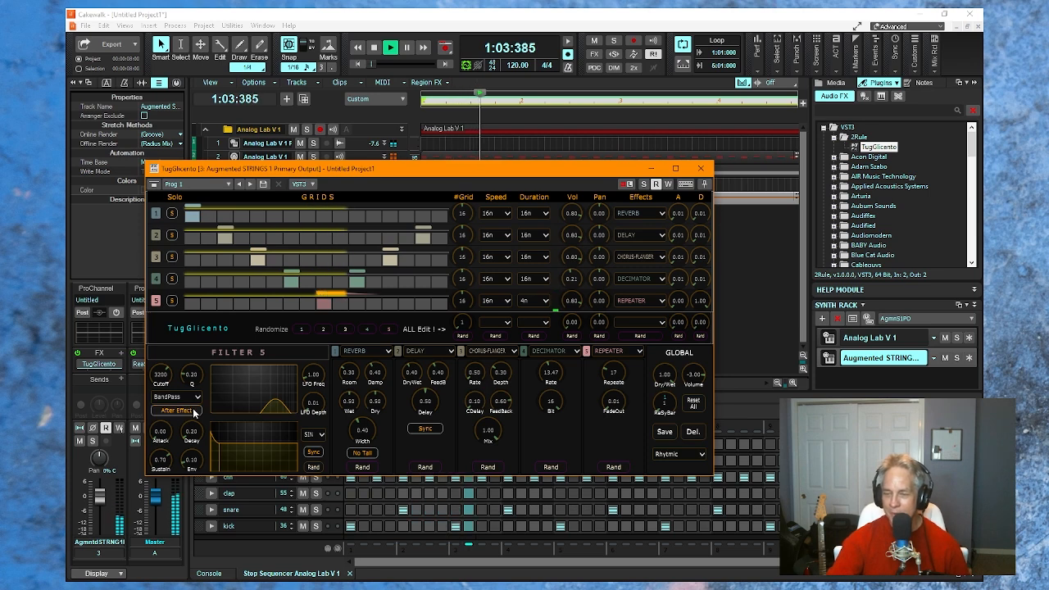
pyautogui.click(195, 399)
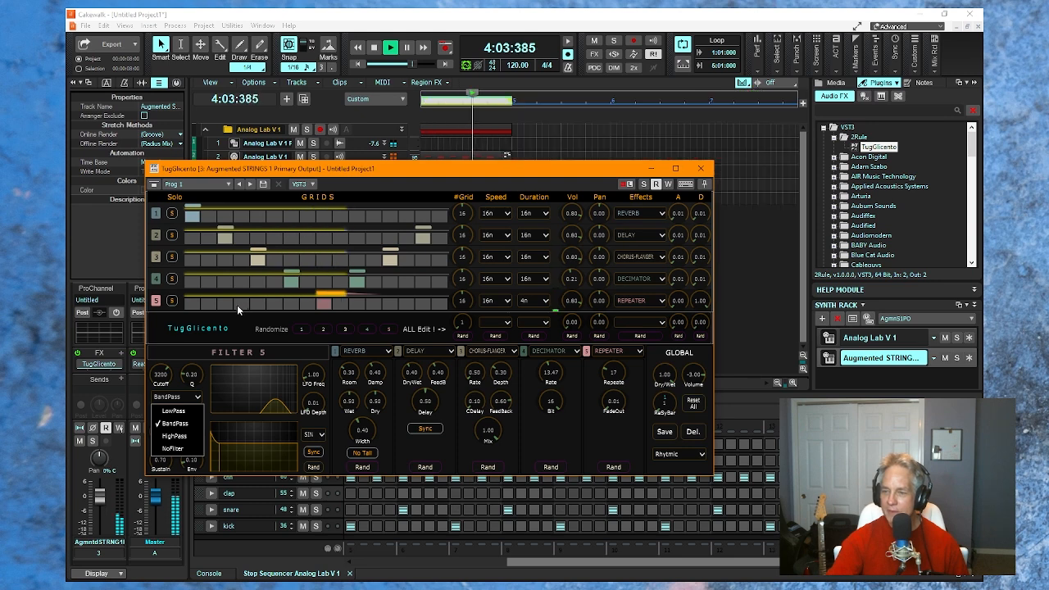
pyautogui.click(186, 439)
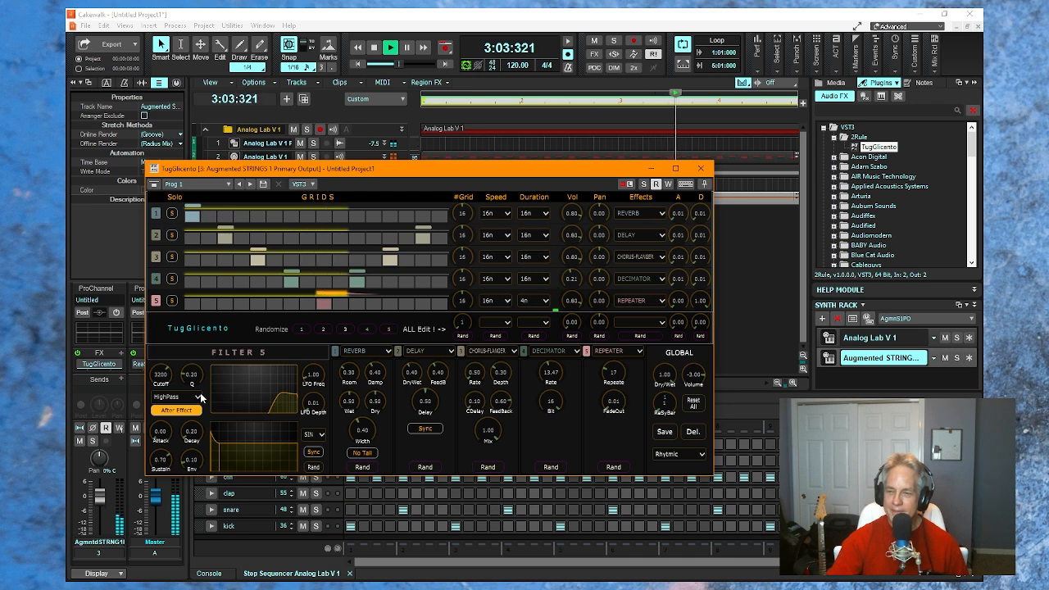
pyautogui.moveTo(164, 370); pyautogui.dragTo(173, 350)
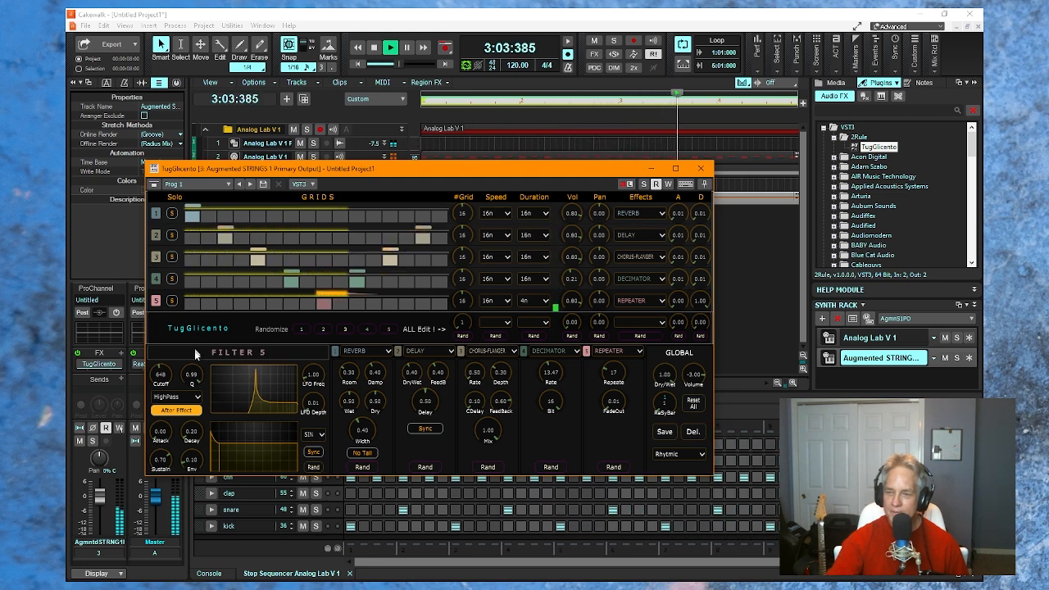
pyautogui.moveTo(191, 371); pyautogui.dragTo(189, 384)
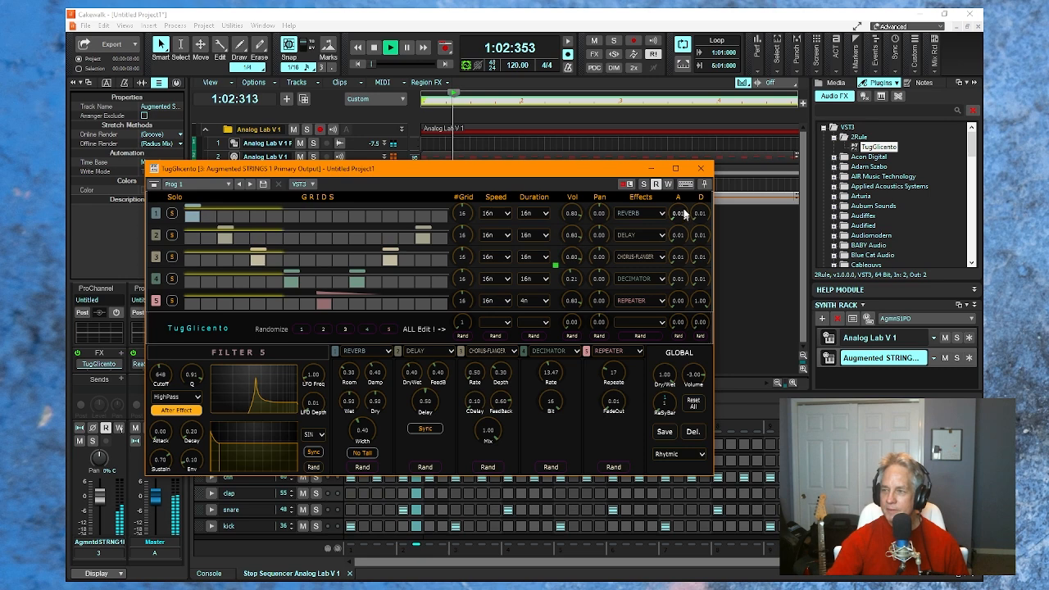
pyautogui.click(701, 168)
pyautogui.click(373, 47)
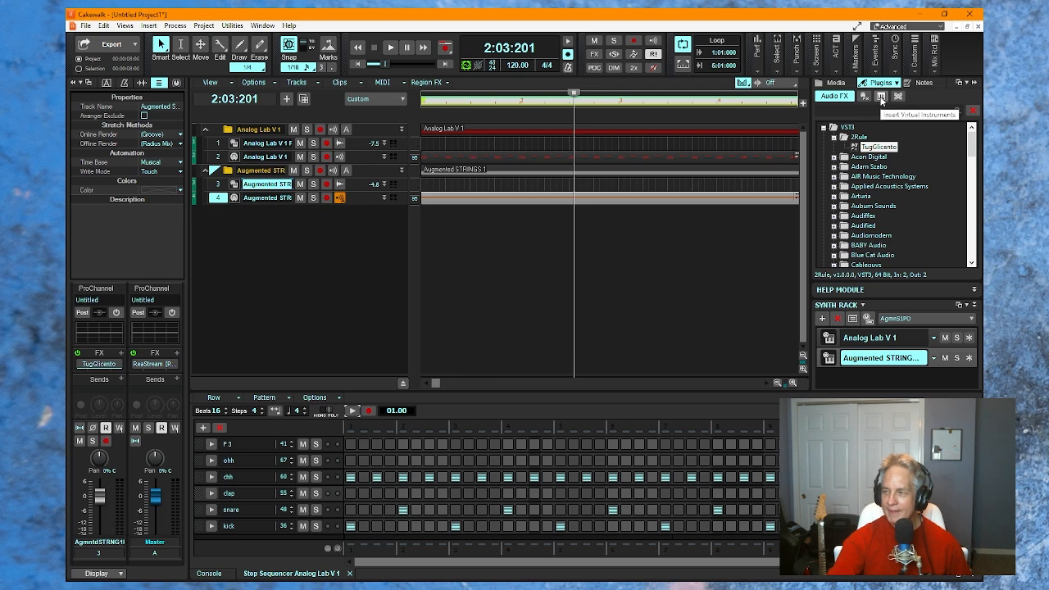
# Insert the Behringer Vintage VST3 instrument with a MIDI source, synth track folder and first synth audio output.
pyautogui.click(881, 97)
pyautogui.click(825, 128)
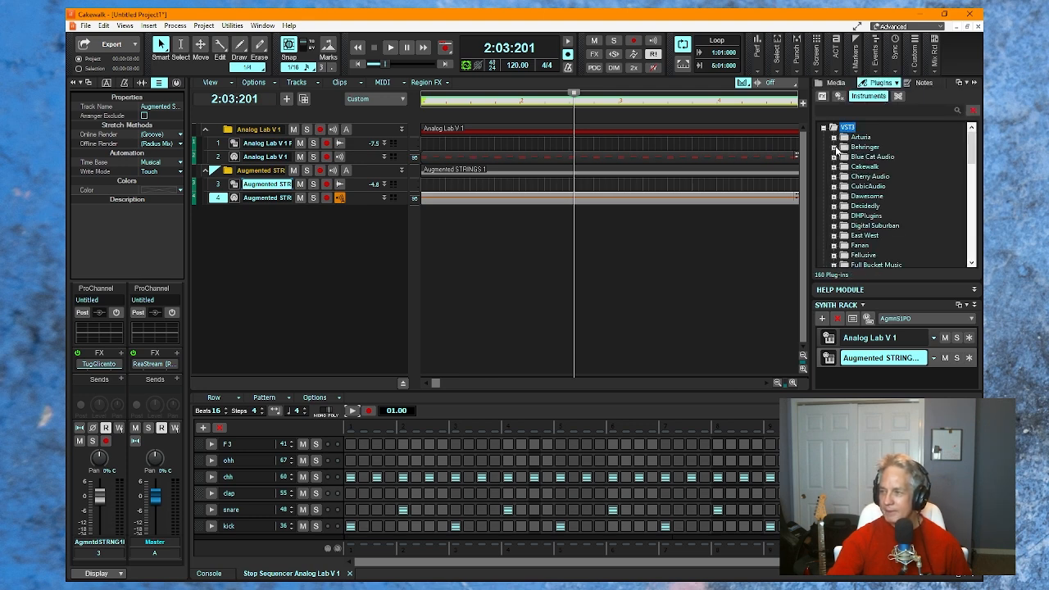
pyautogui.click(834, 148)
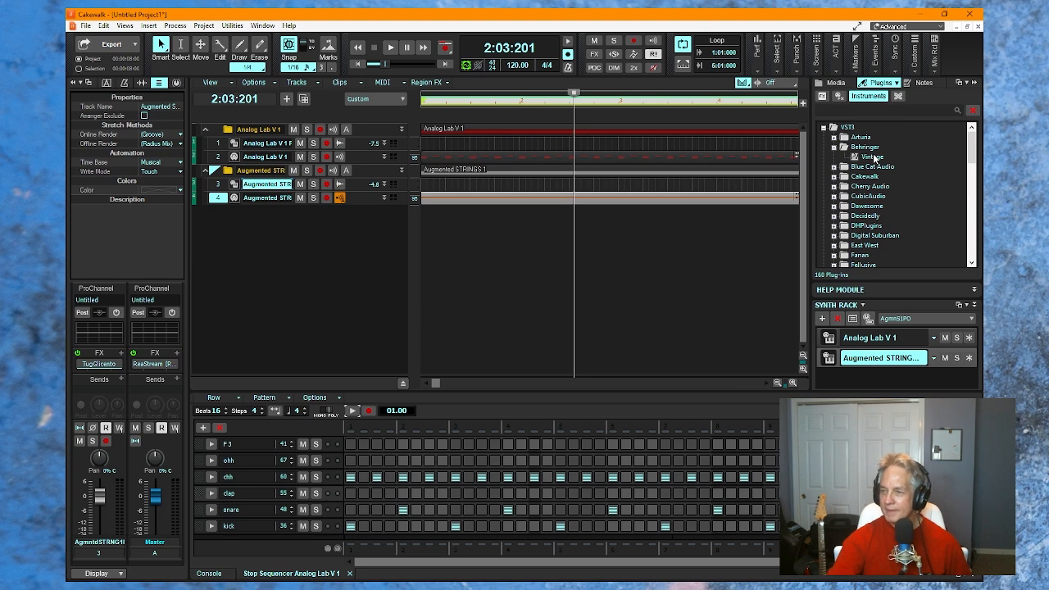
pyautogui.doubleClick(873, 156)
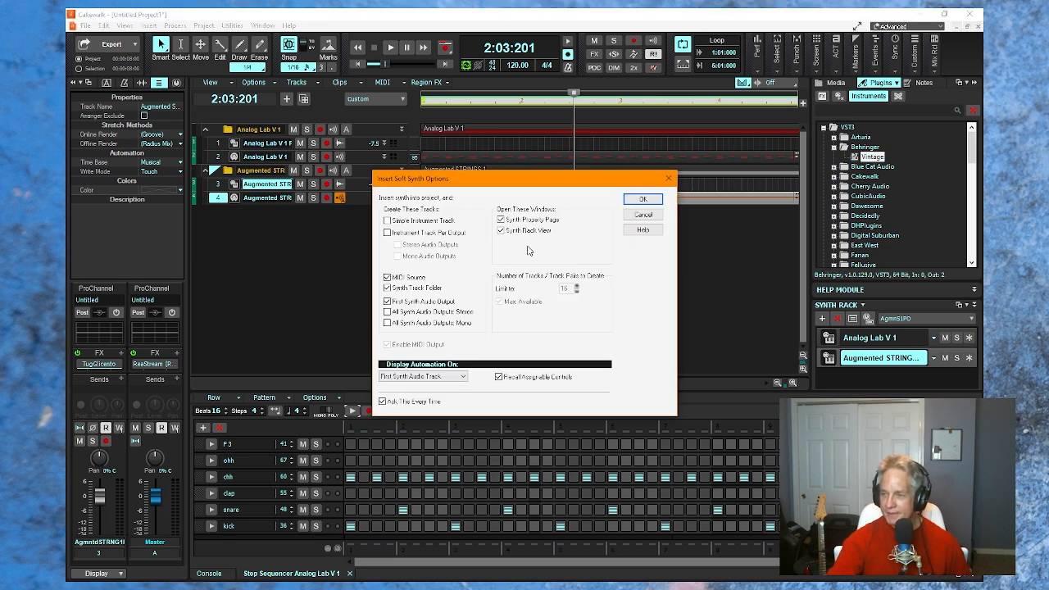
pyautogui.click(644, 199)
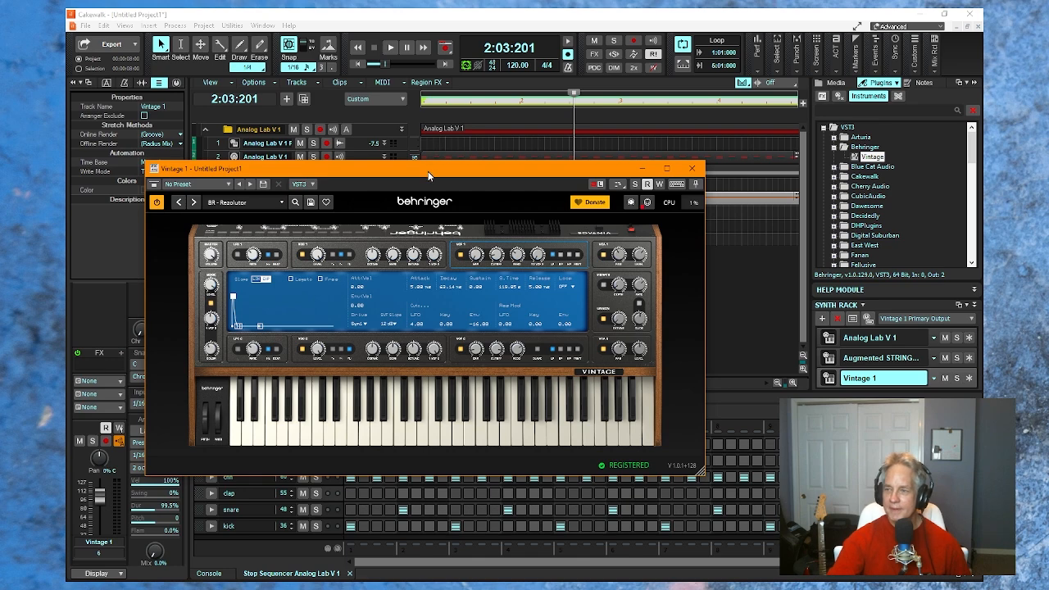
# Load Vintage's BS - Detroit Base factory preset and audition it with several notes on the on-screen keyboard.
pyautogui.moveTo(428, 172); pyautogui.dragTo(474, 151)
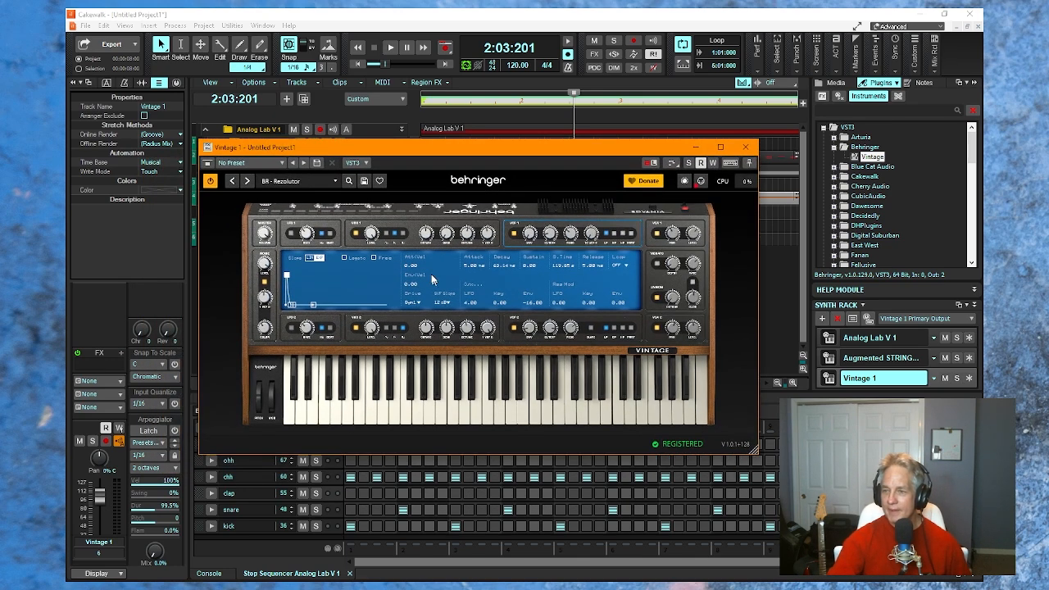
pyautogui.click(310, 182)
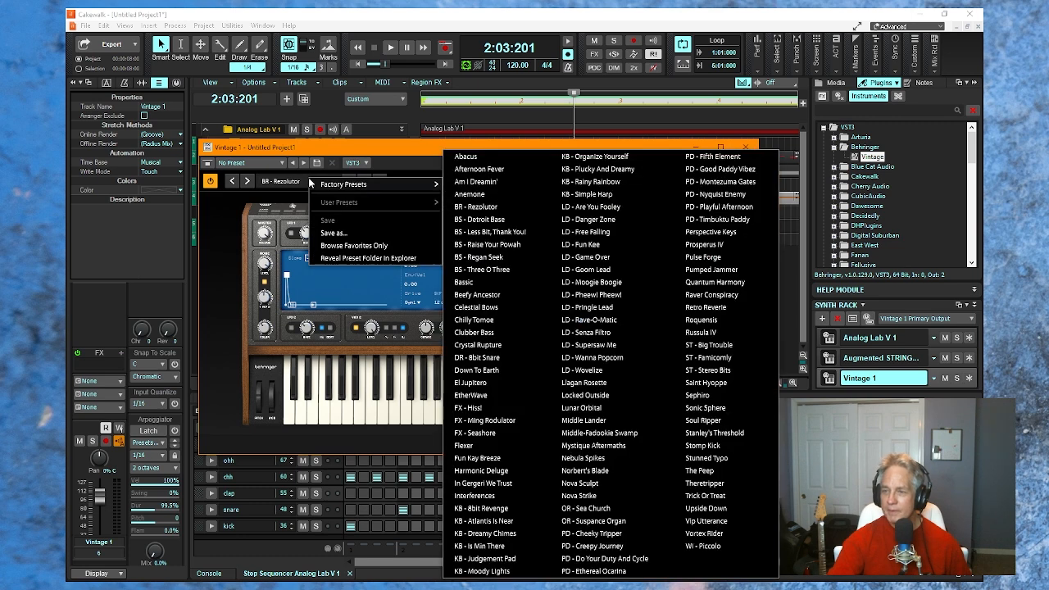
pyautogui.click(520, 219)
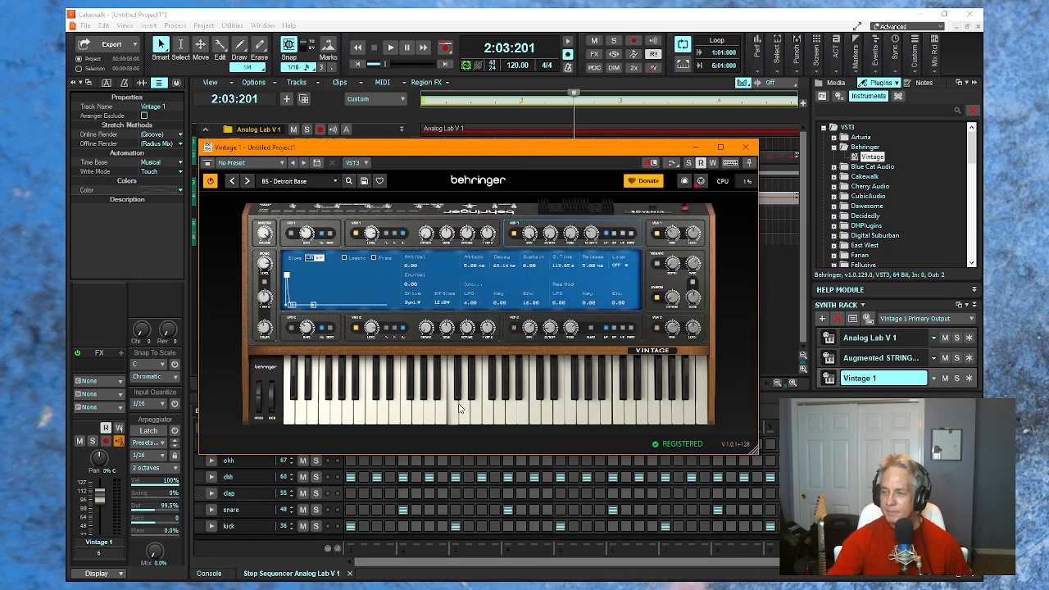
pyautogui.click(410, 410)
pyautogui.click(480, 412)
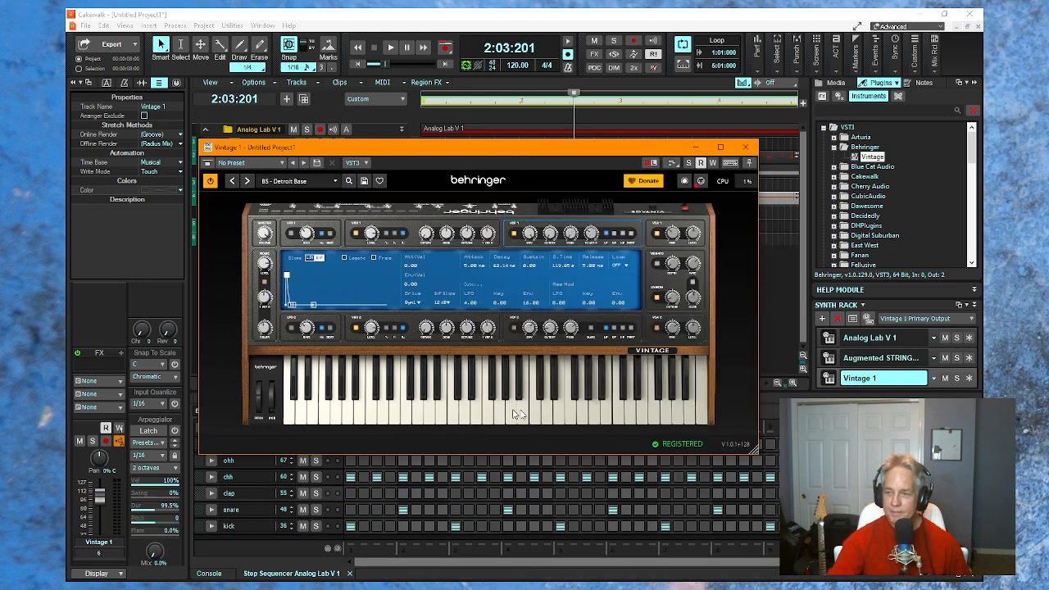
pyautogui.click(563, 419)
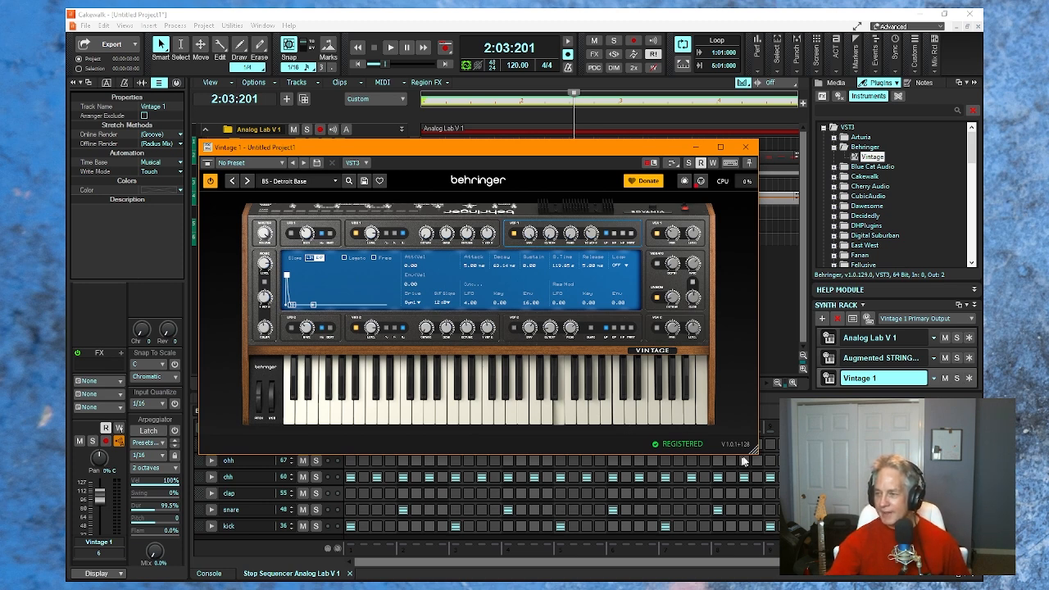
# Enlarge and reposition the Vintage plug-in window, and adjust the VCF 2 envelope amount.
pyautogui.moveTo(753, 451); pyautogui.dragTo(895, 582)
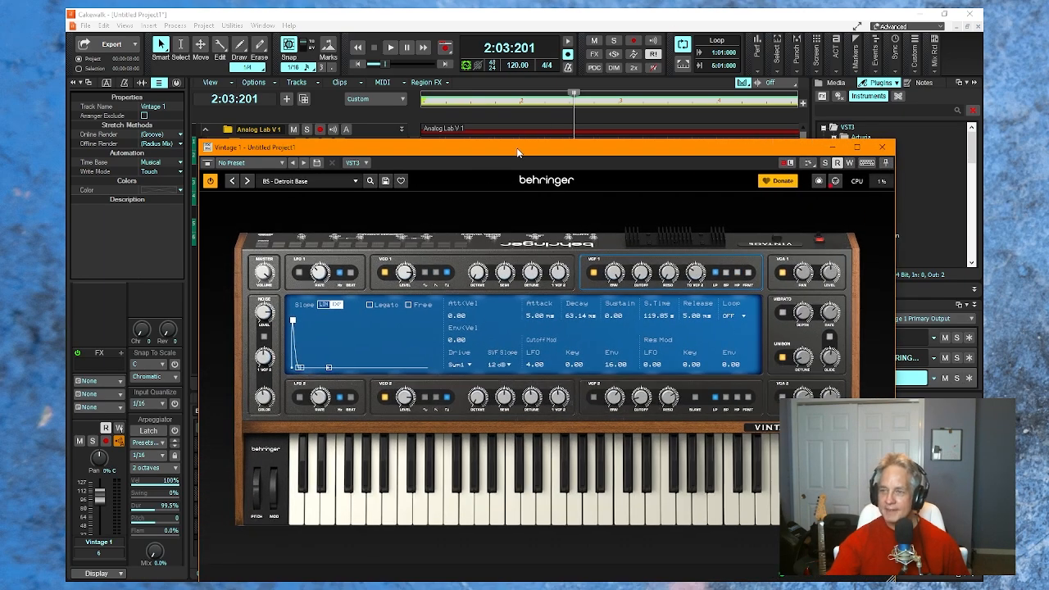
pyautogui.moveTo(521, 153); pyautogui.dragTo(436, 41)
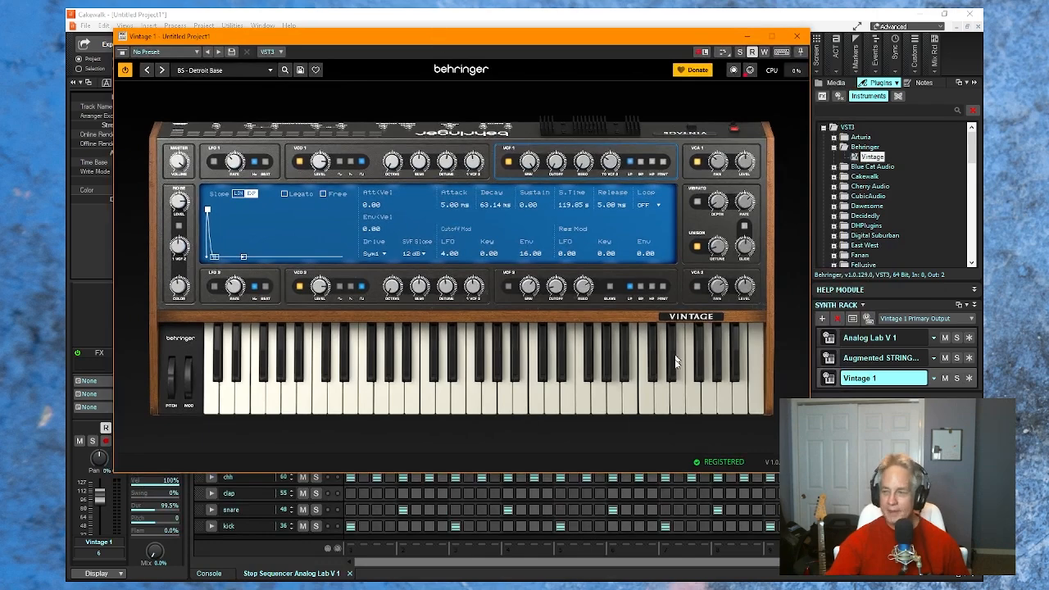
pyautogui.moveTo(810, 474); pyautogui.dragTo(889, 534)
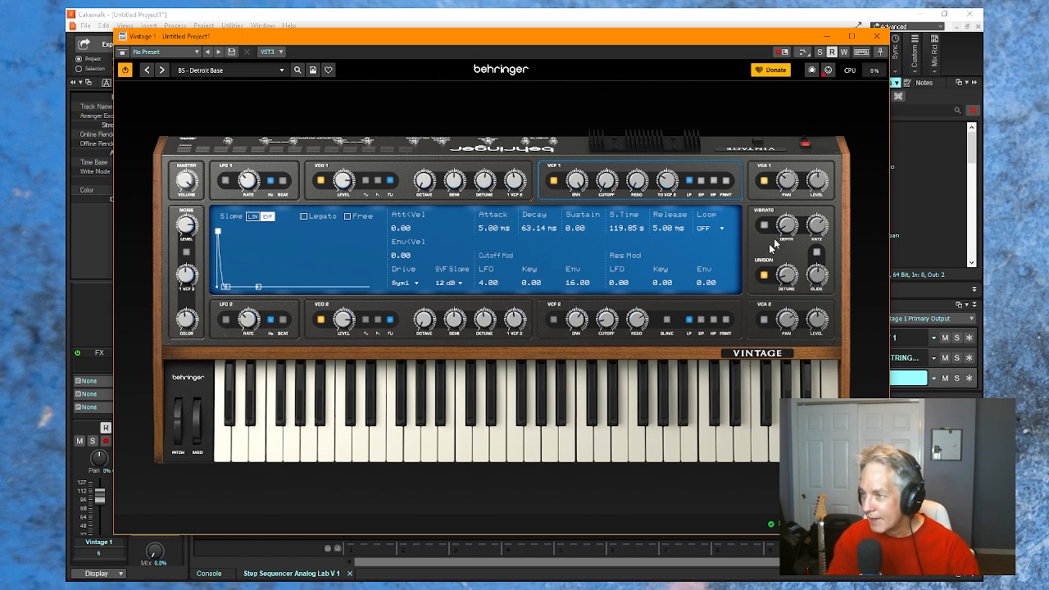
pyautogui.moveTo(788, 183)
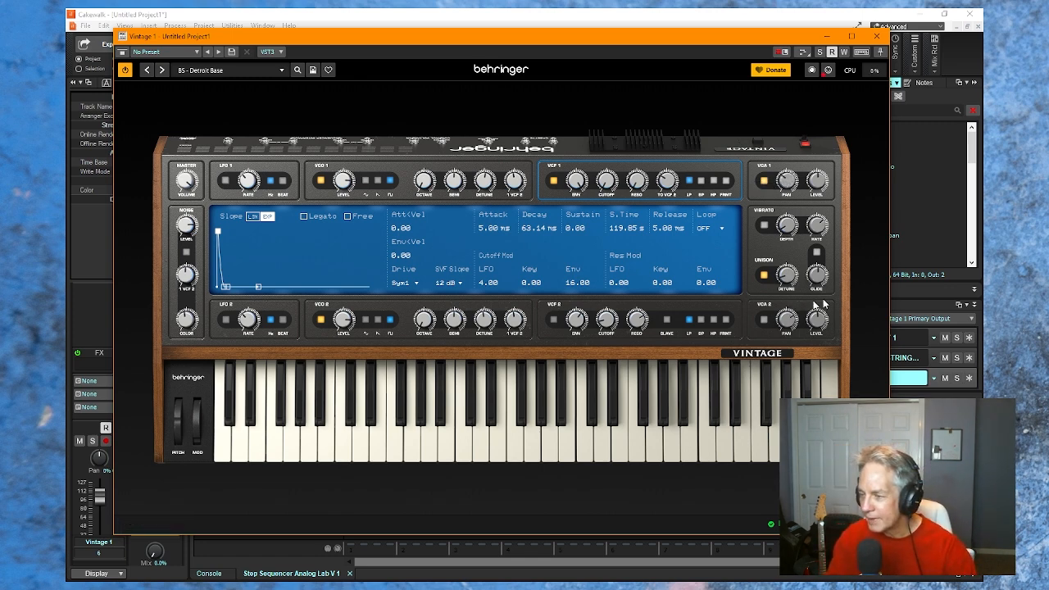
pyautogui.moveTo(783, 281)
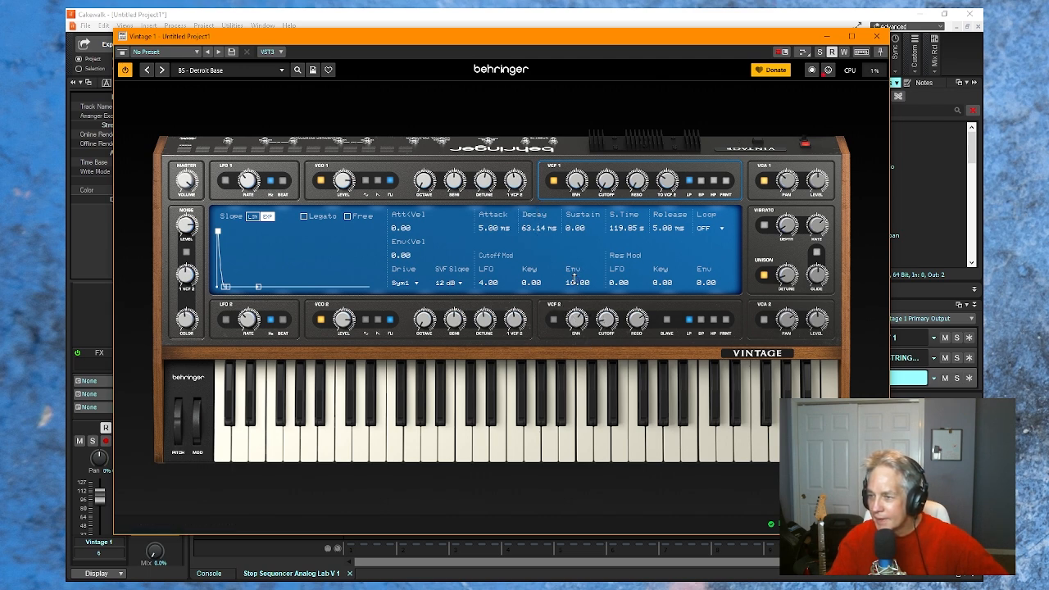
pyautogui.moveTo(577, 321); pyautogui.dragTo(609, 316)
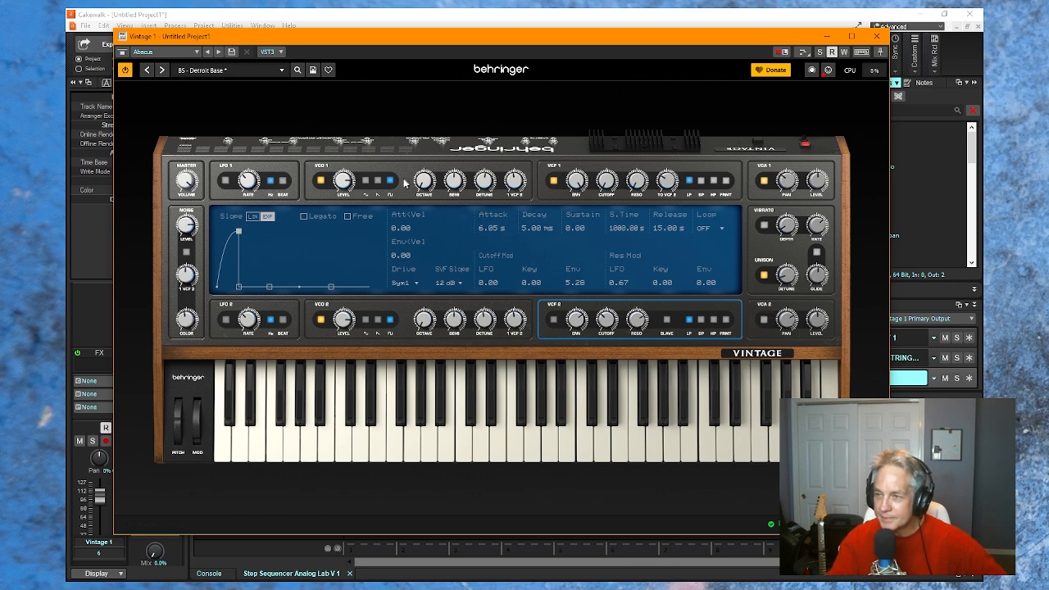
# Load the Chilly Tomoe preset and reshape its VCF 1 envelope to attack 15.00 s, decay 12.50 s, sustain 0.27 and release 5.00 s.
pyautogui.click(283, 72)
pyautogui.moveTo(328, 76)
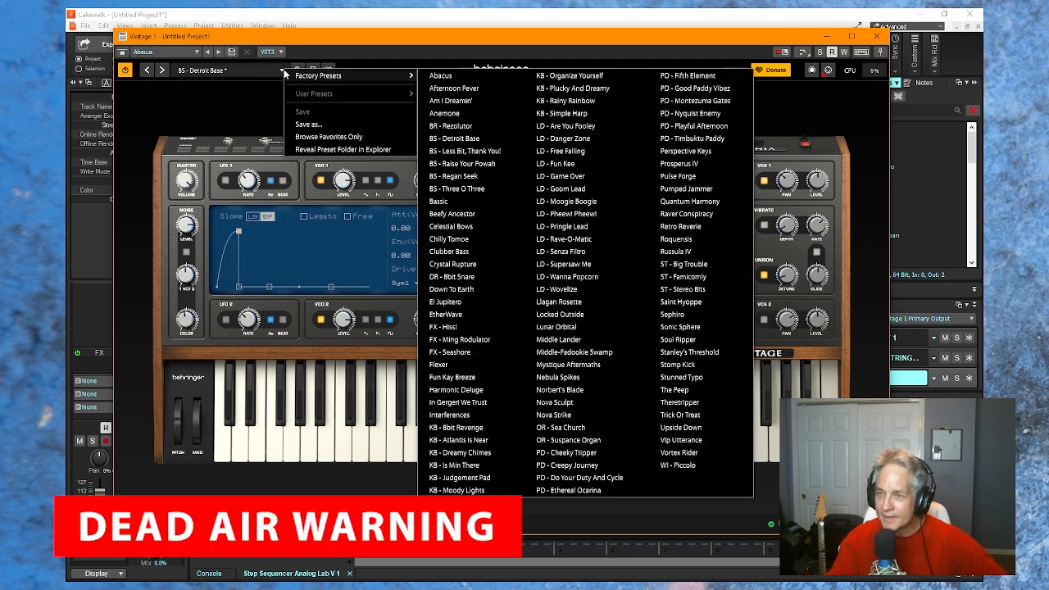
pyautogui.click(490, 239)
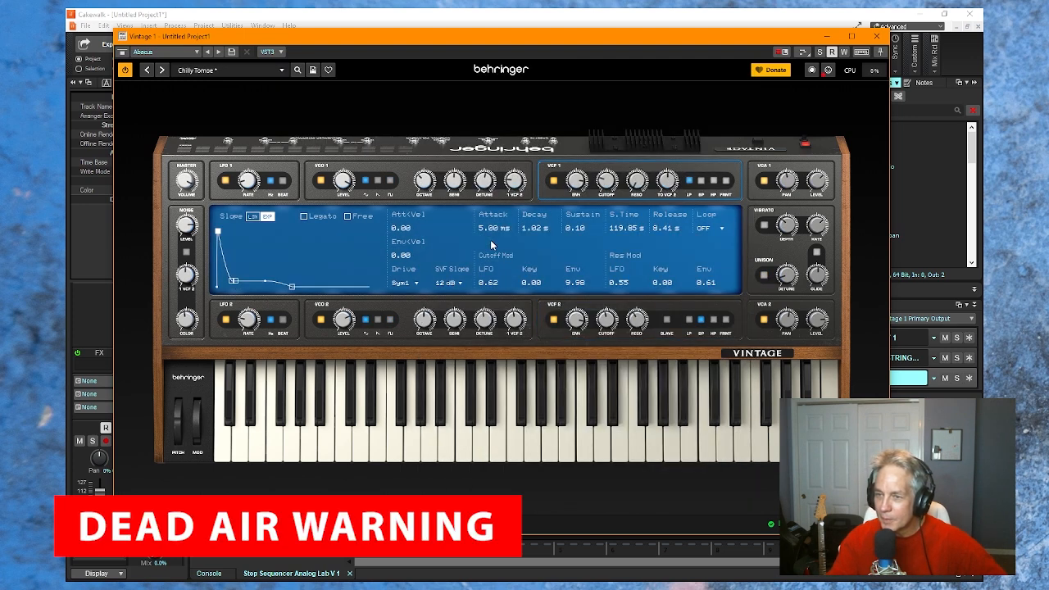
pyautogui.moveTo(235, 284)
pyautogui.mouseDown()
pyautogui.moveTo(264, 273)
pyautogui.moveTo(236, 277)
pyautogui.moveTo(249, 268)
pyautogui.mouseUp()
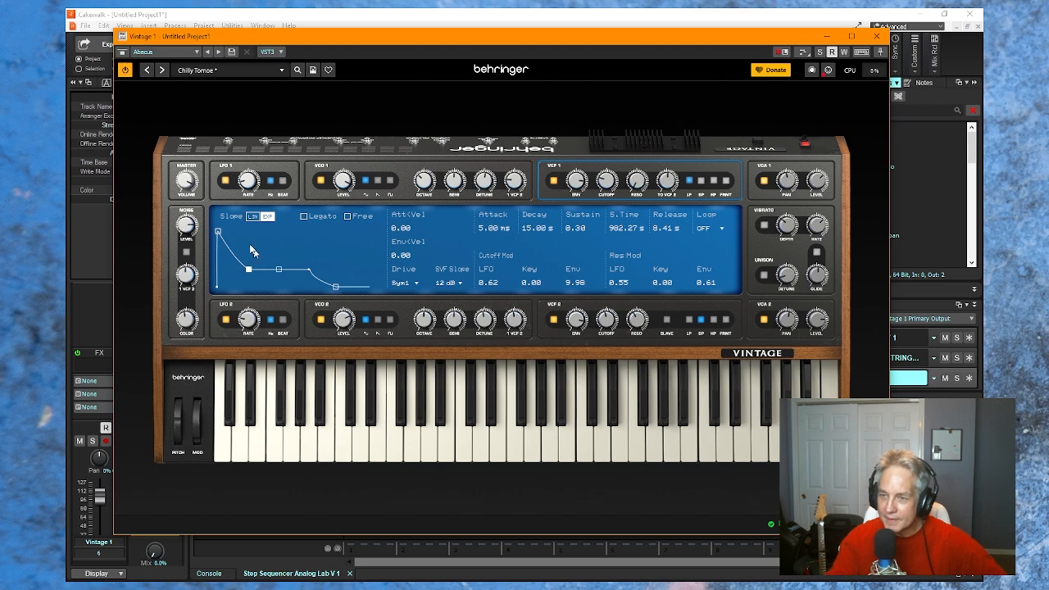
pyautogui.moveTo(221, 231); pyautogui.dragTo(246, 232)
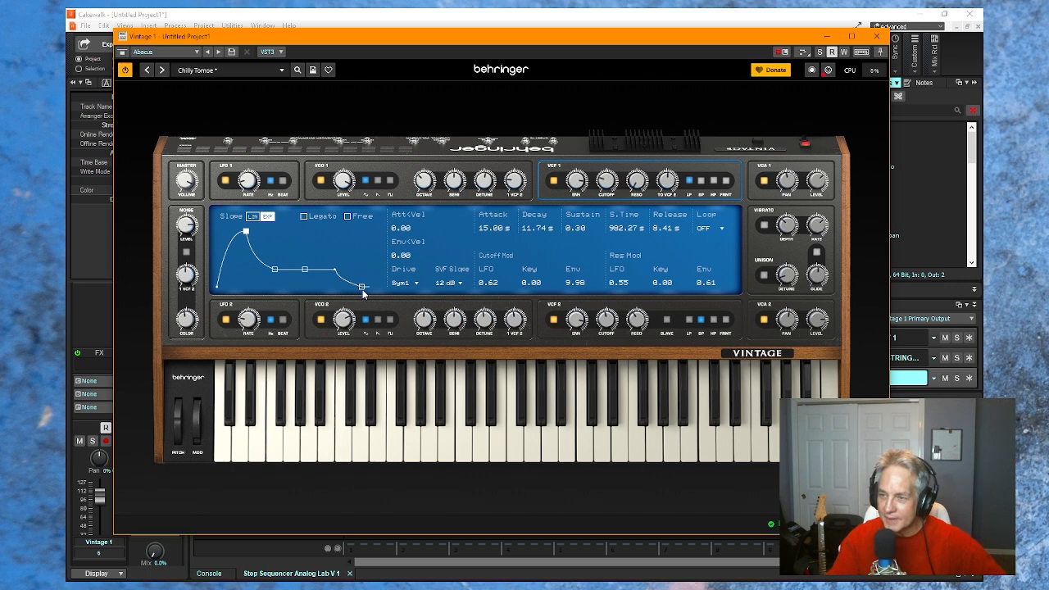
pyautogui.moveTo(362, 290)
pyautogui.mouseDown()
pyautogui.moveTo(301, 276)
pyautogui.moveTo(300, 286)
pyautogui.moveTo(333, 251)
pyautogui.moveTo(342, 271)
pyautogui.moveTo(309, 272)
pyautogui.moveTo(348, 283)
pyautogui.mouseUp()
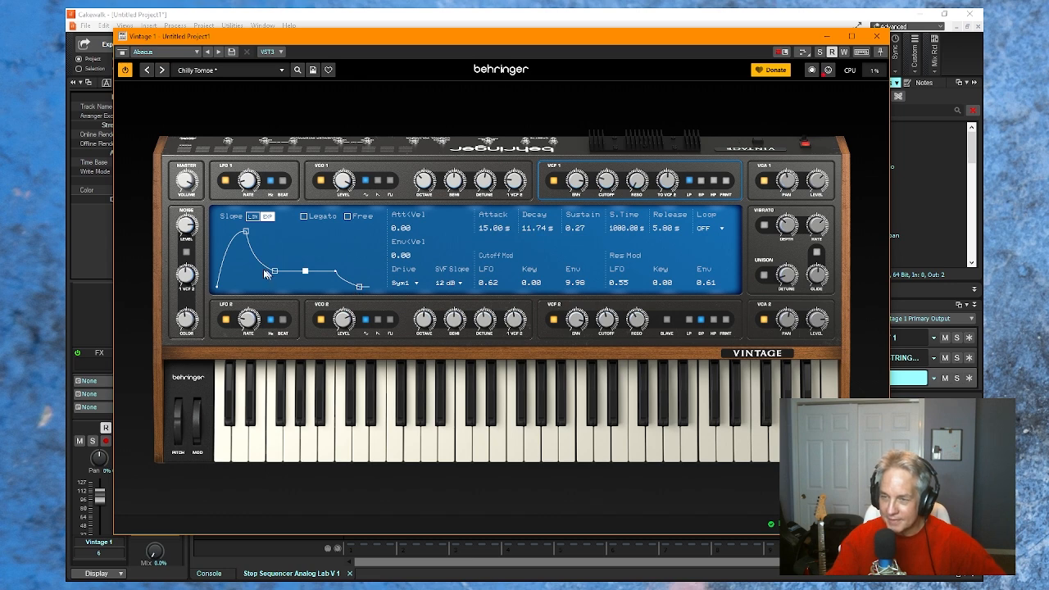
pyautogui.moveTo(276, 277); pyautogui.dragTo(276, 272)
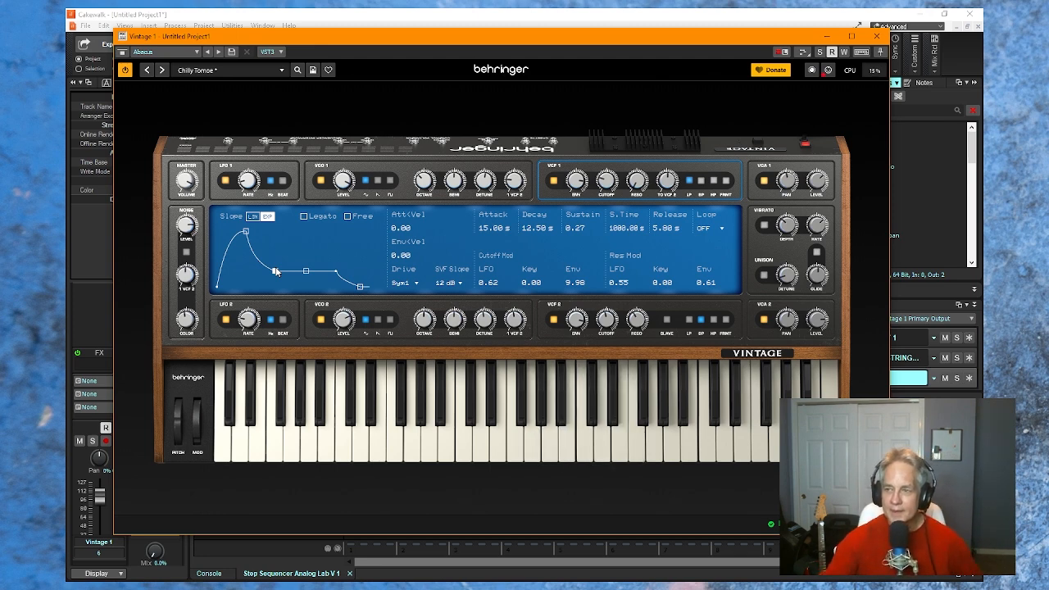
# Load Vintage's PD - Ethereal Ocarina factory preset, show its vibrato settings and close the plug-in window.
pyautogui.click(283, 70)
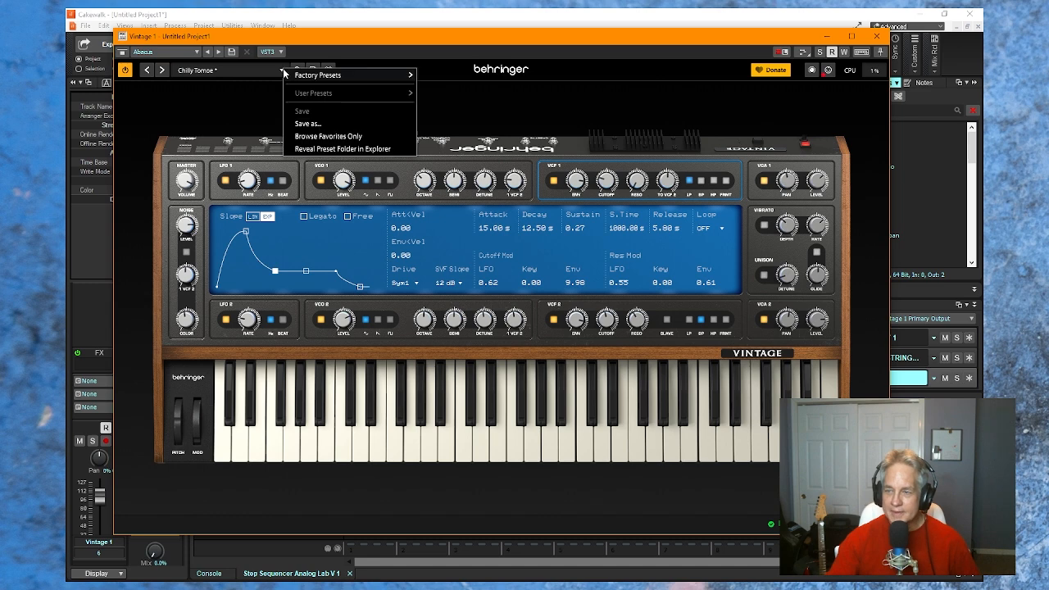
pyautogui.moveTo(285, 75)
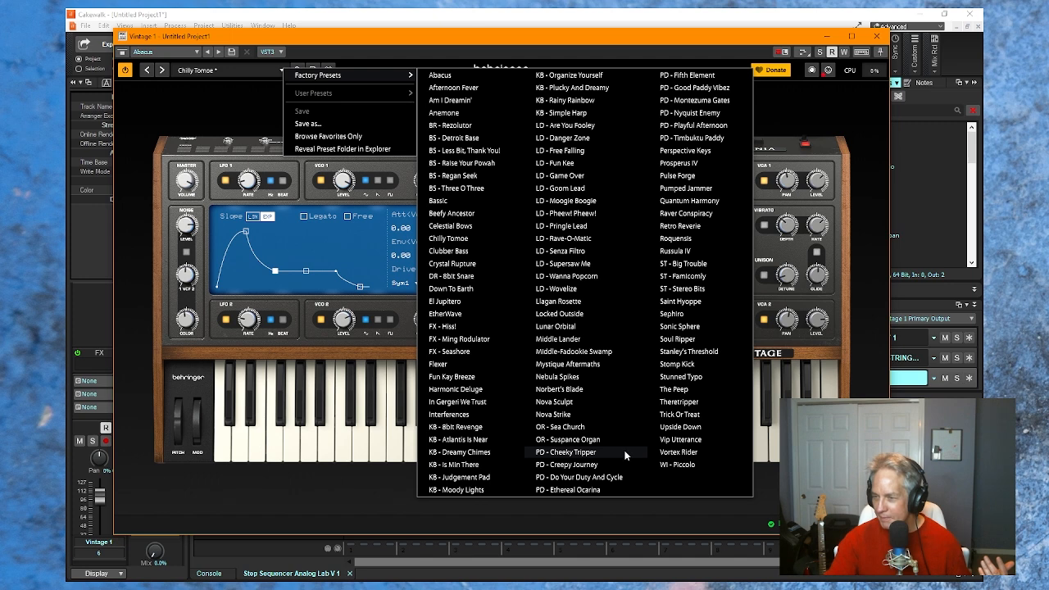
pyautogui.click(608, 490)
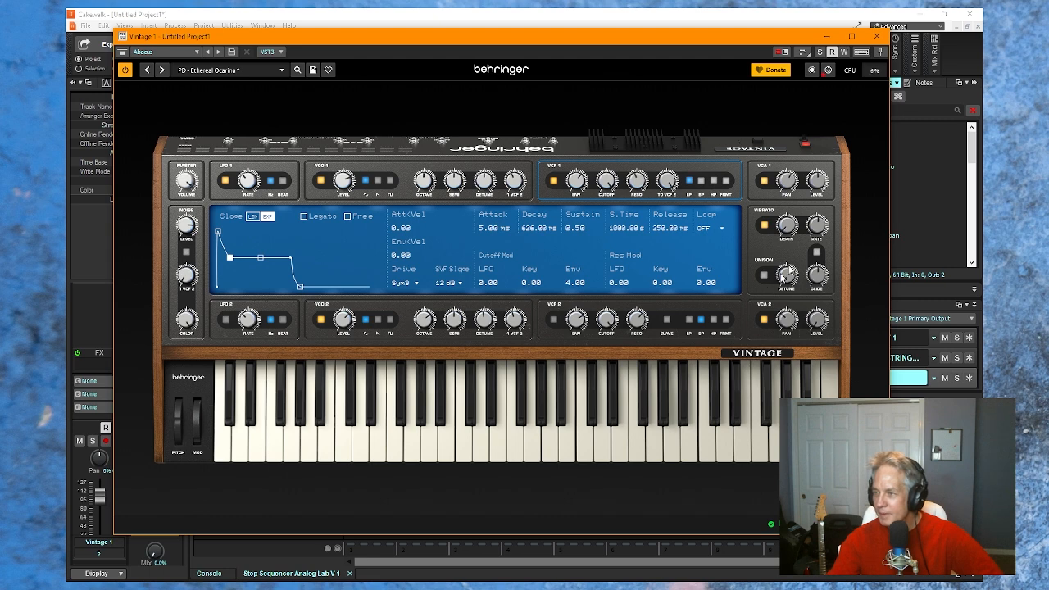
pyautogui.click(789, 226)
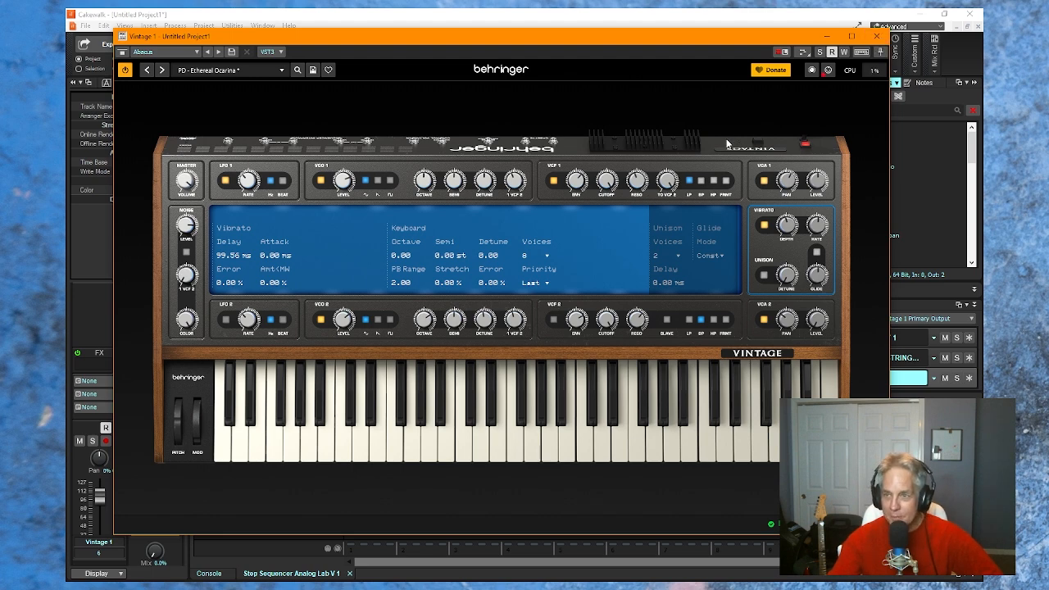
pyautogui.click(876, 36)
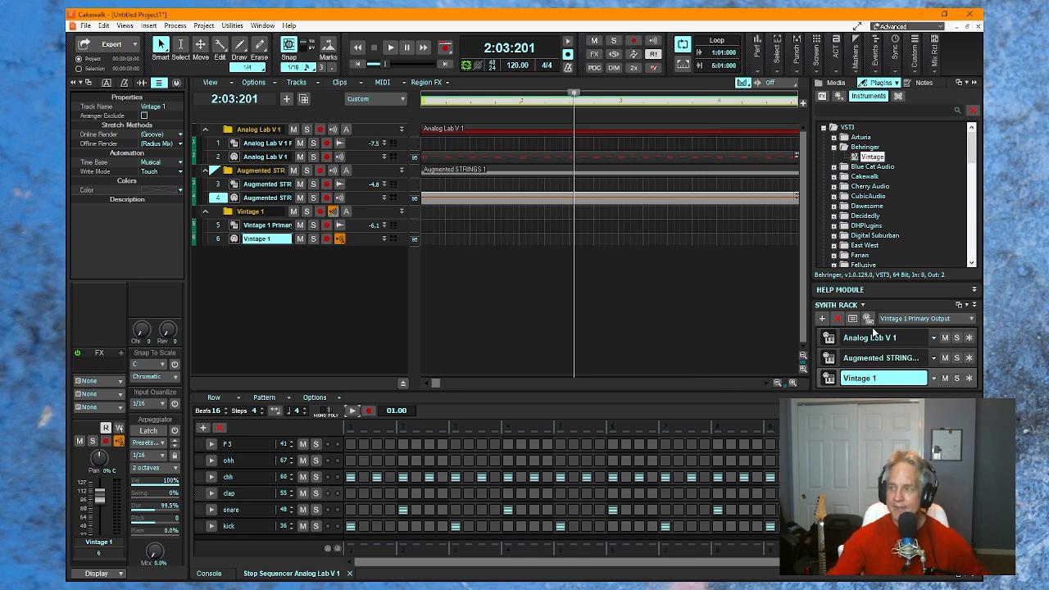
# Review the Arturia and Behringer instruments and the 2Rule audio effect in the plug-in browser.
pyautogui.click(835, 137)
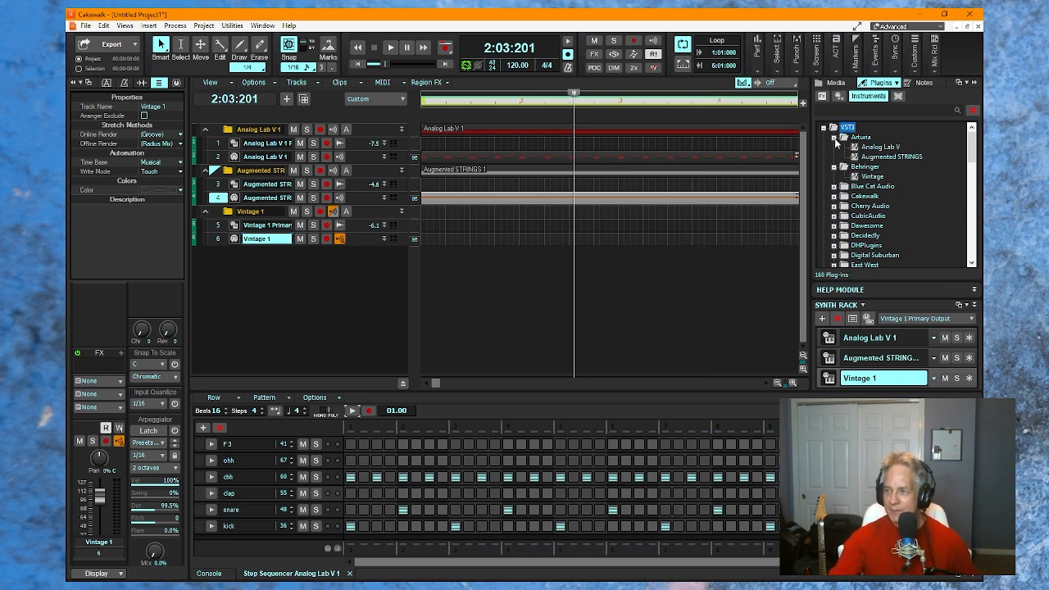
pyautogui.click(890, 157)
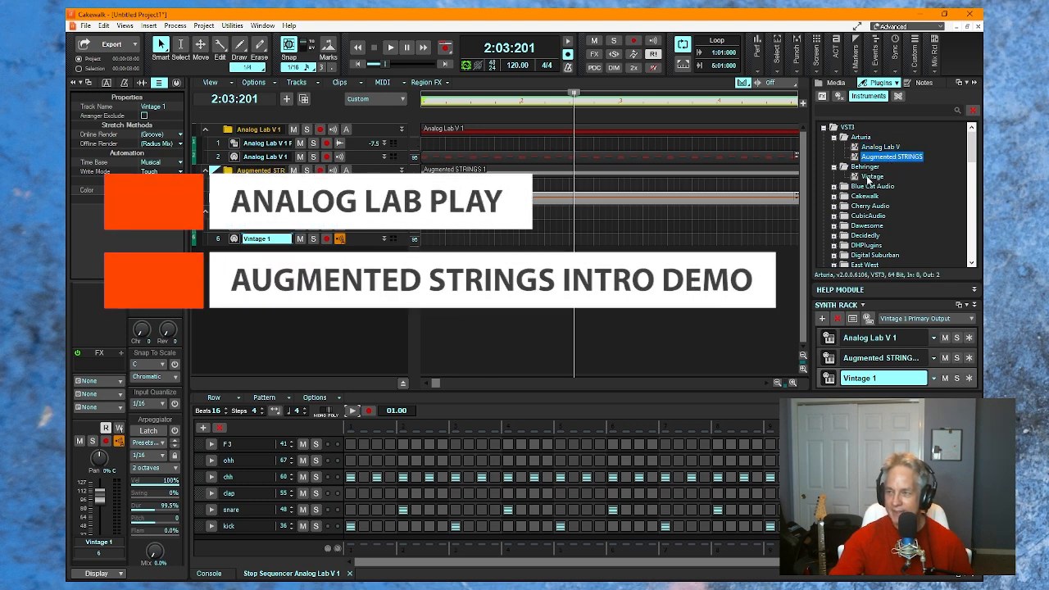
pyautogui.click(869, 177)
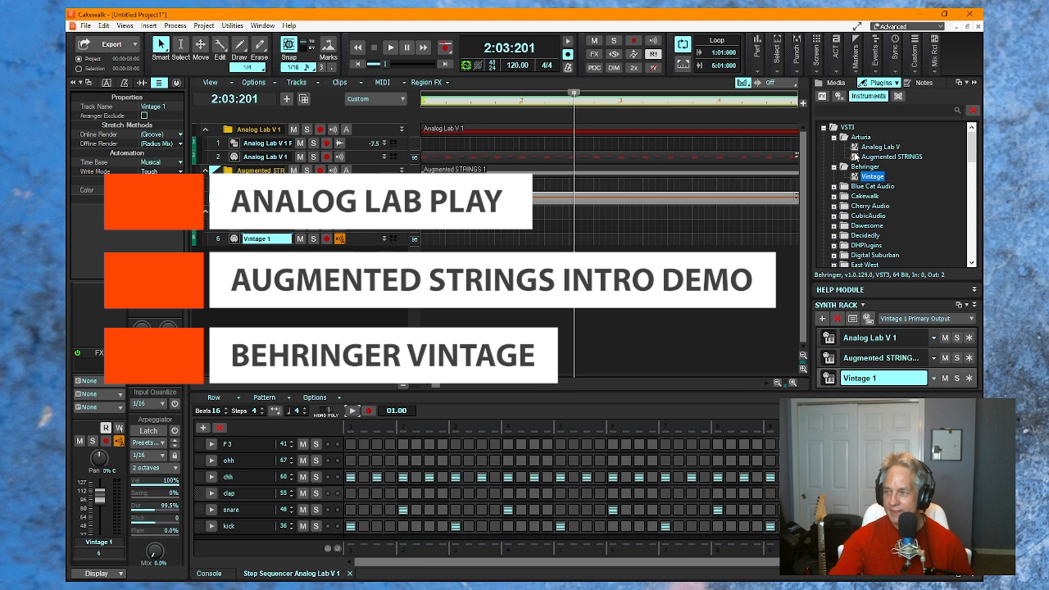
pyautogui.click(825, 96)
pyautogui.click(824, 129)
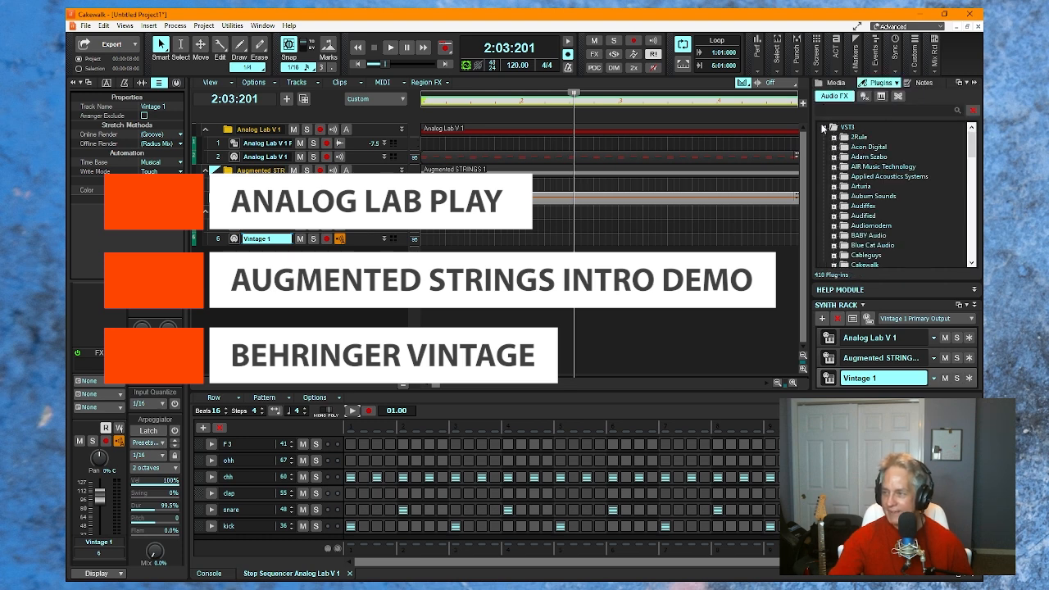
pyautogui.click(834, 138)
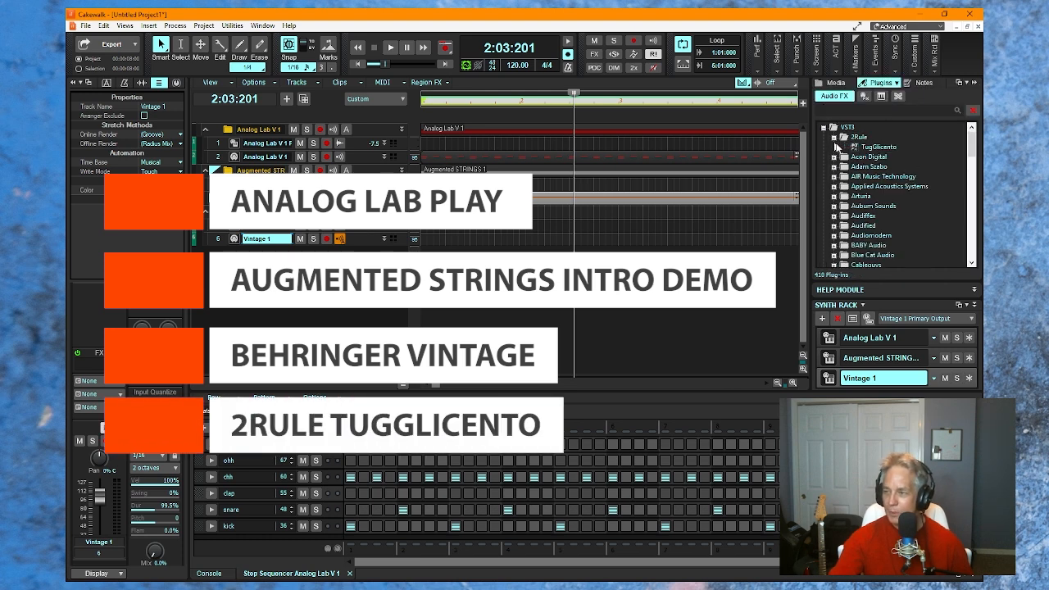
pyautogui.click(835, 158)
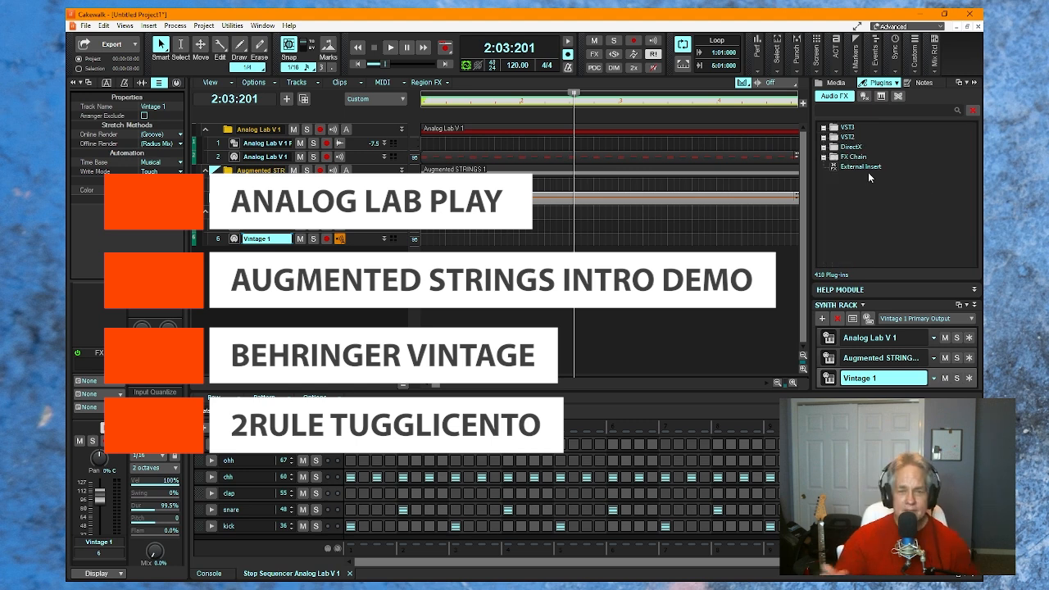